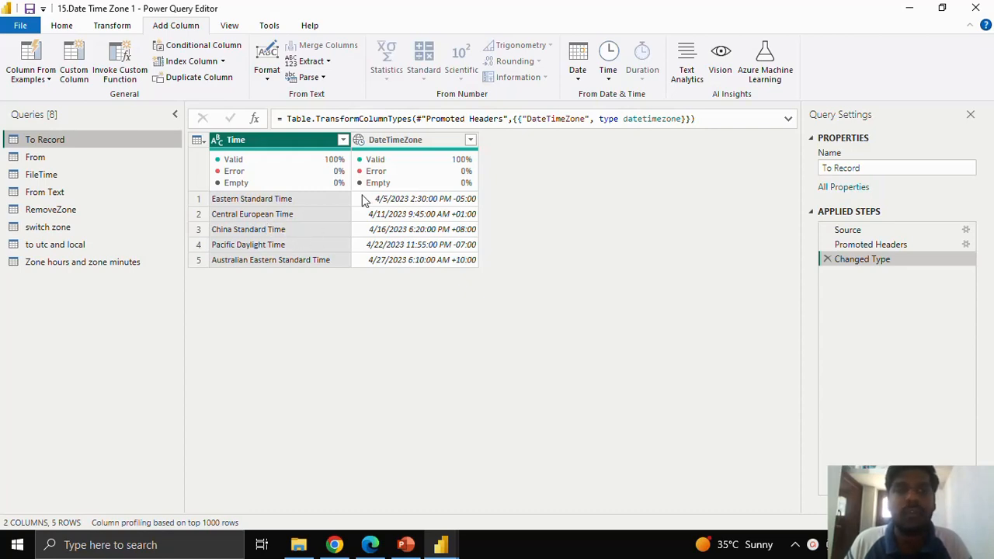
- Start a custom column in the To Record query and name it To Record
mouse_move(405, 149)
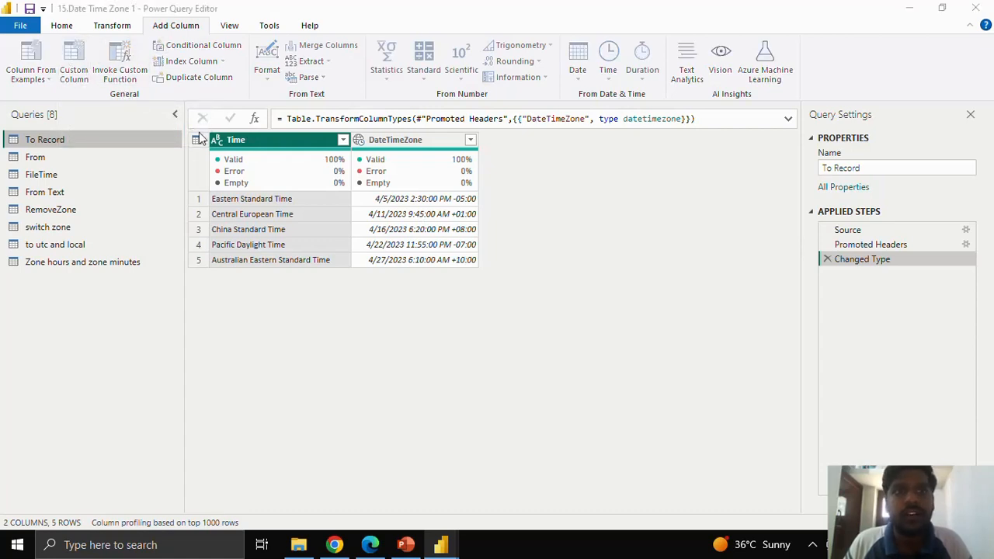
left_click_drag(302, 193, 259, 195)
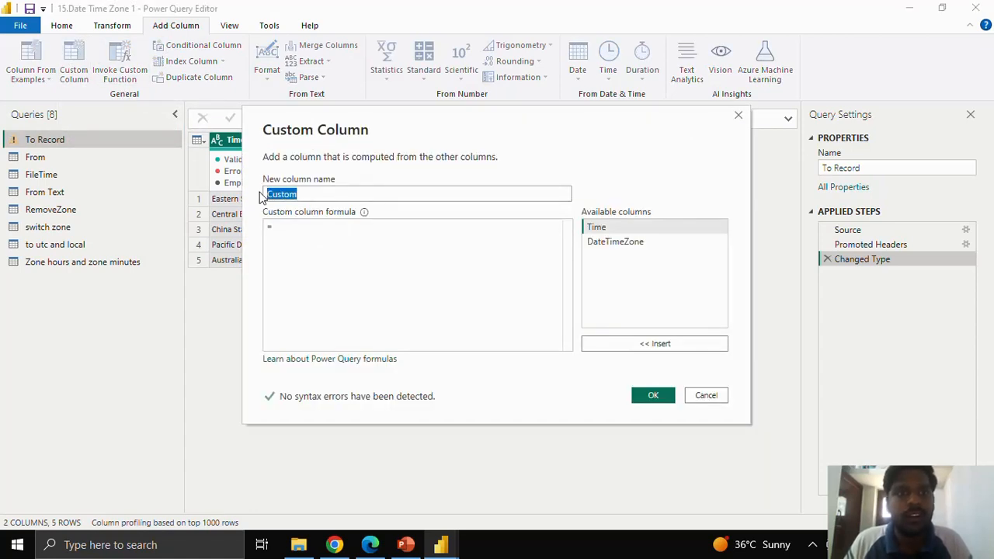
type("To Record")
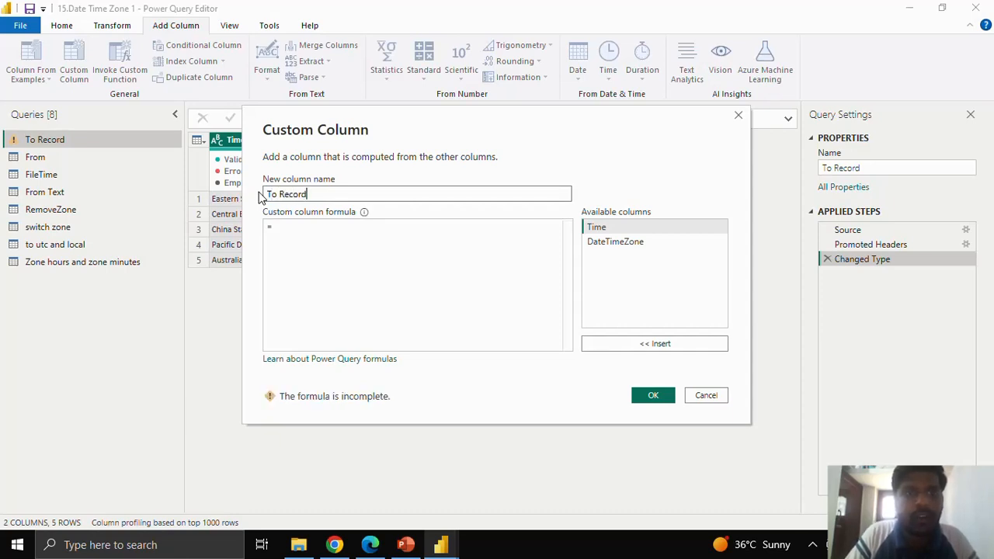
- Give the custom column the formula DateTimeZone.ToRecord([DateTimeZone]) and add it to the table
left_click(304, 242)
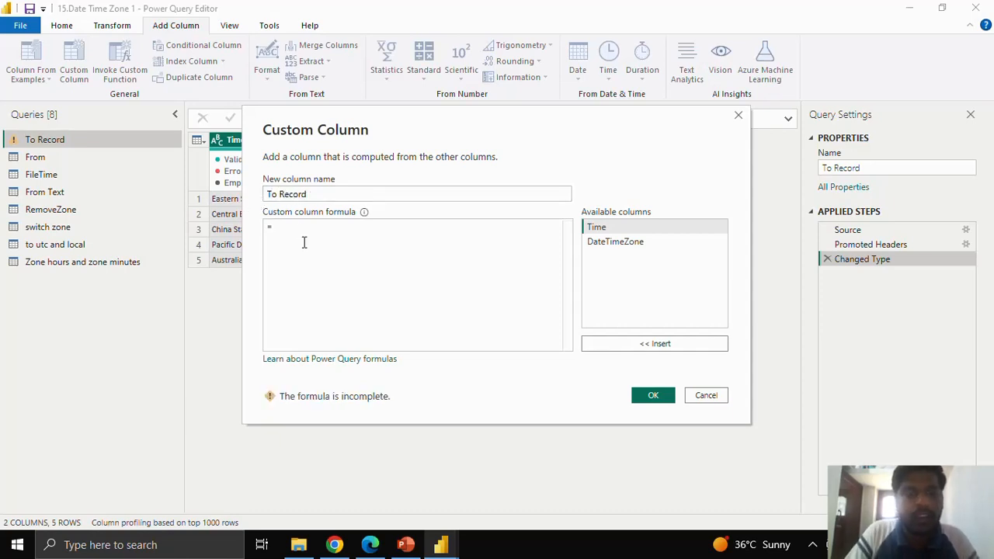
type("To")
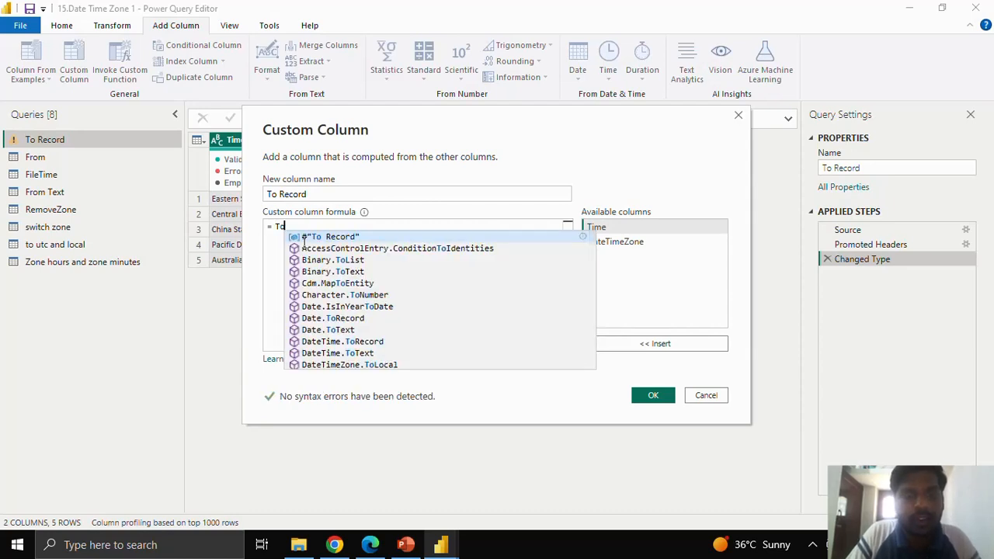
type("Reco")
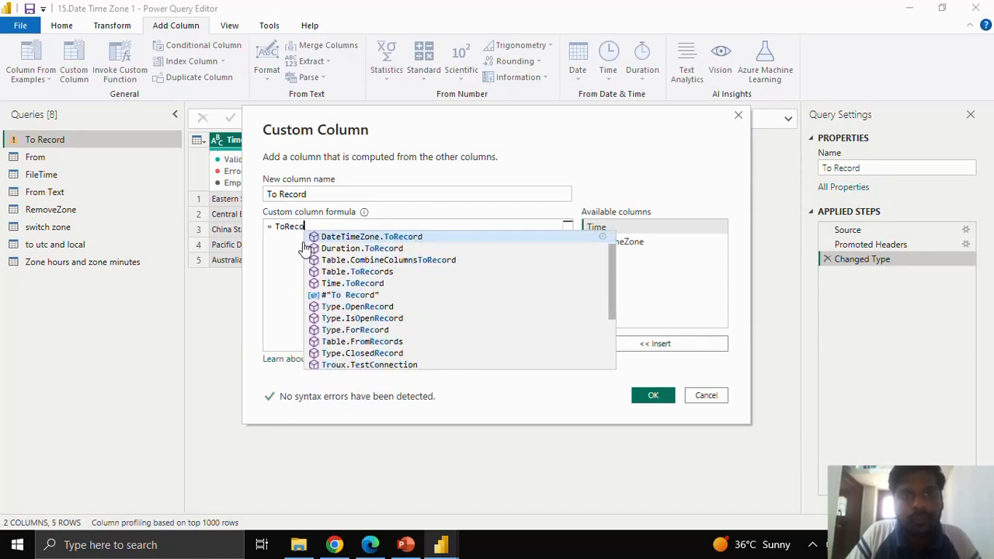
type("r")
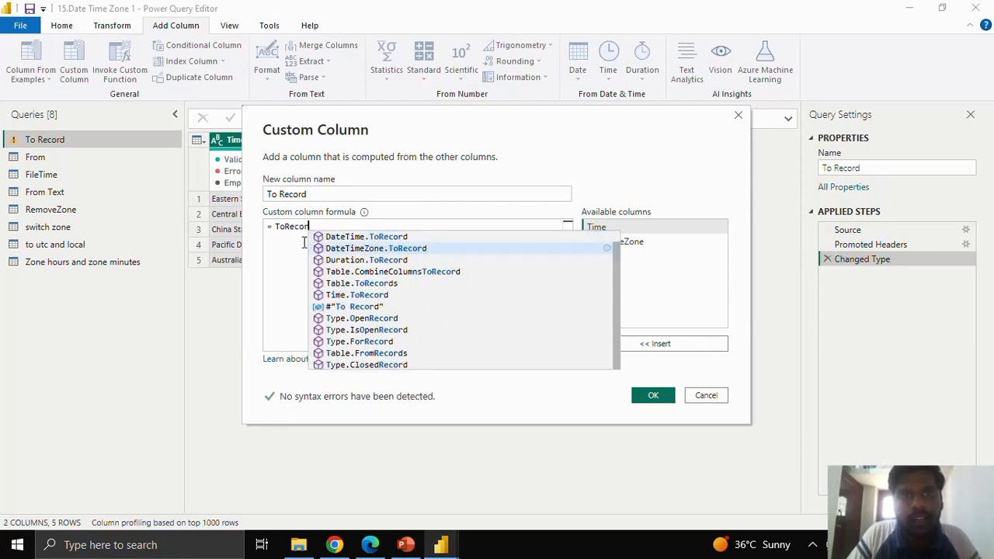
left_click(392, 248)
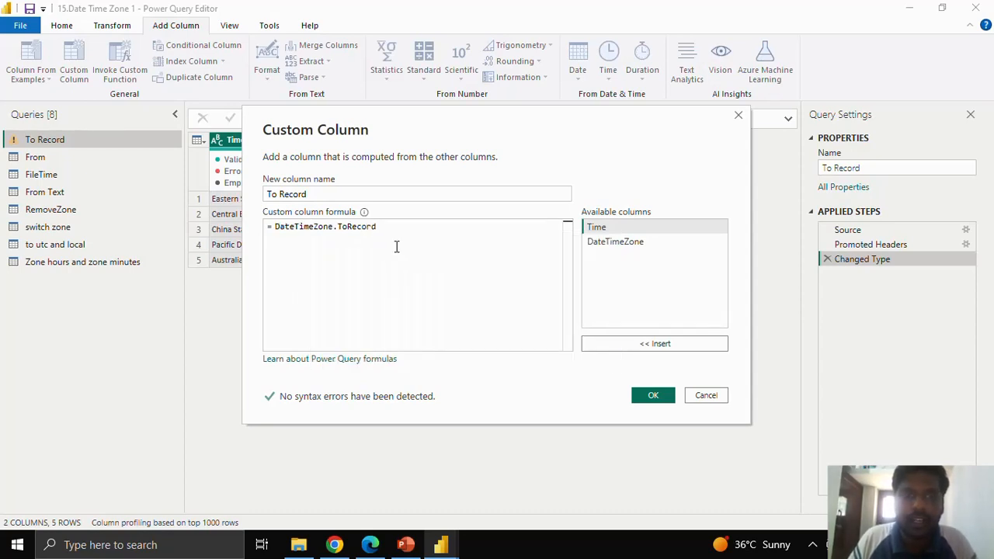
type("(")
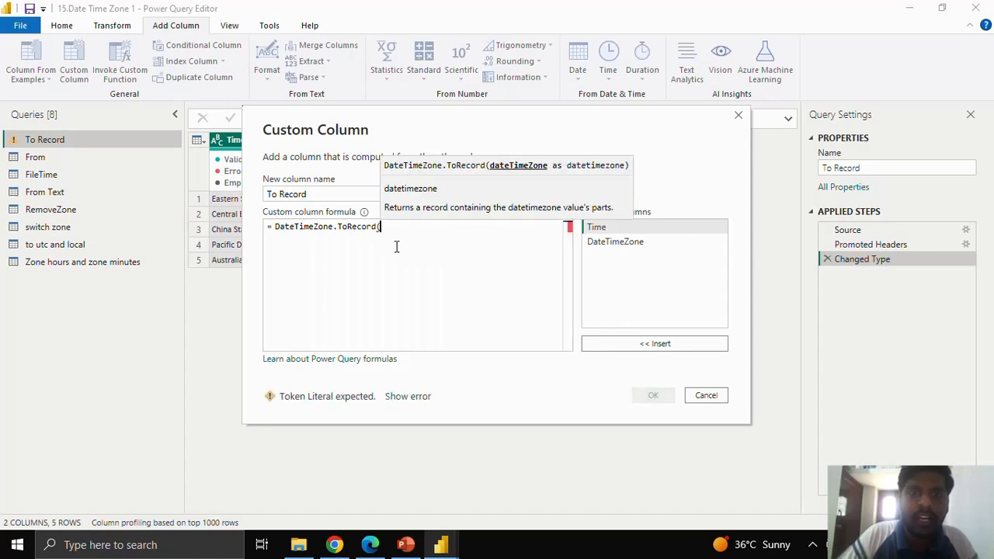
left_click(637, 245)
left_click(643, 345)
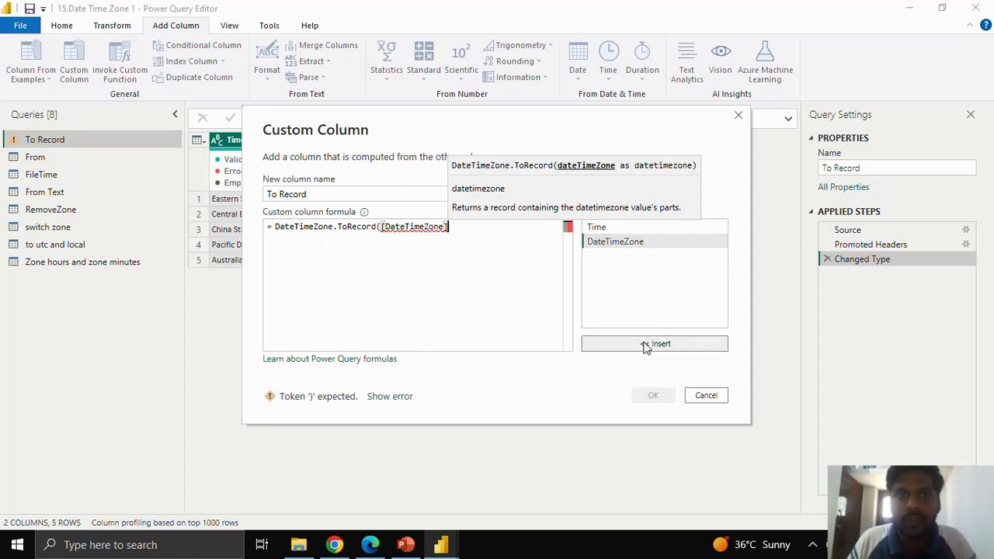
type(")")
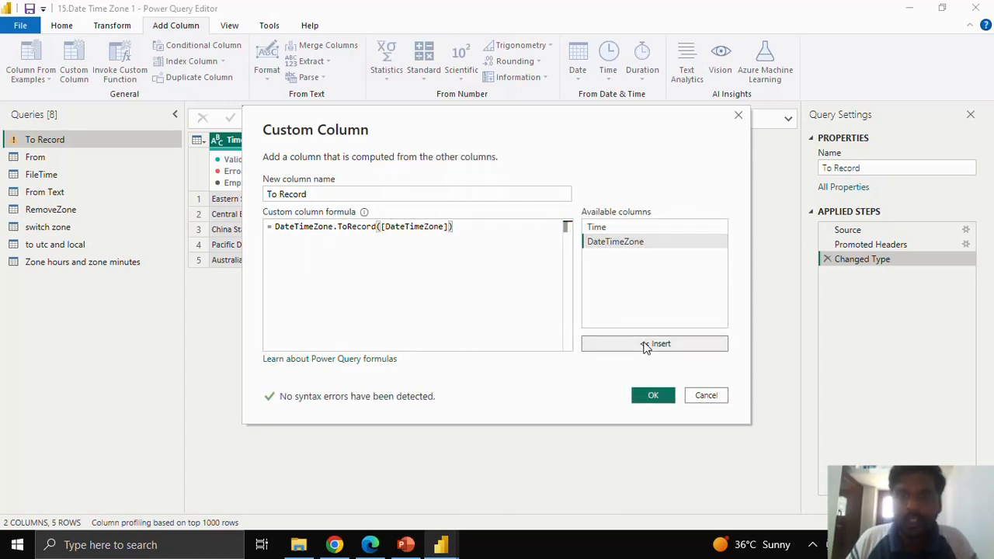
left_click(649, 393)
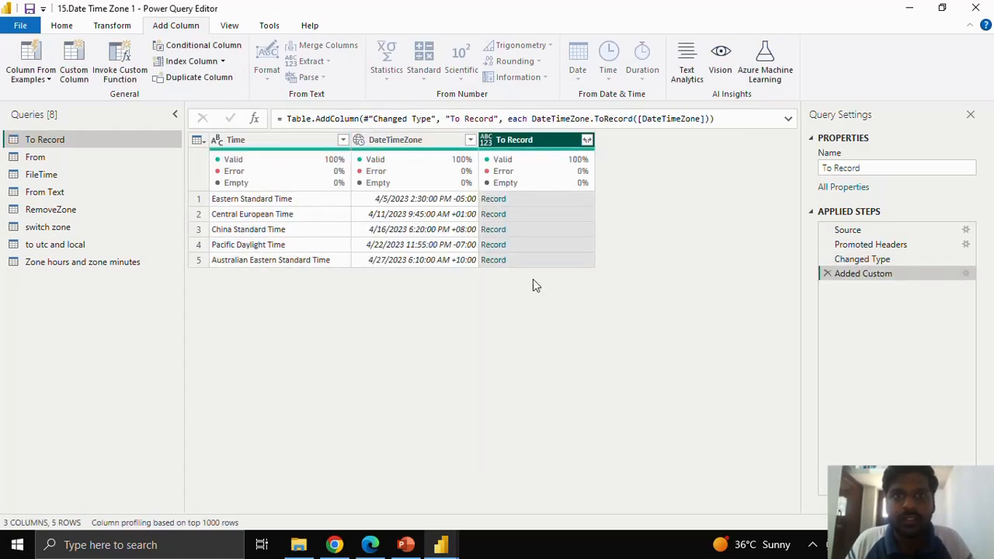
- Expand the To Record column into all its fields, without the original column name as prefix, and review the expanded columns
left_click(560, 198)
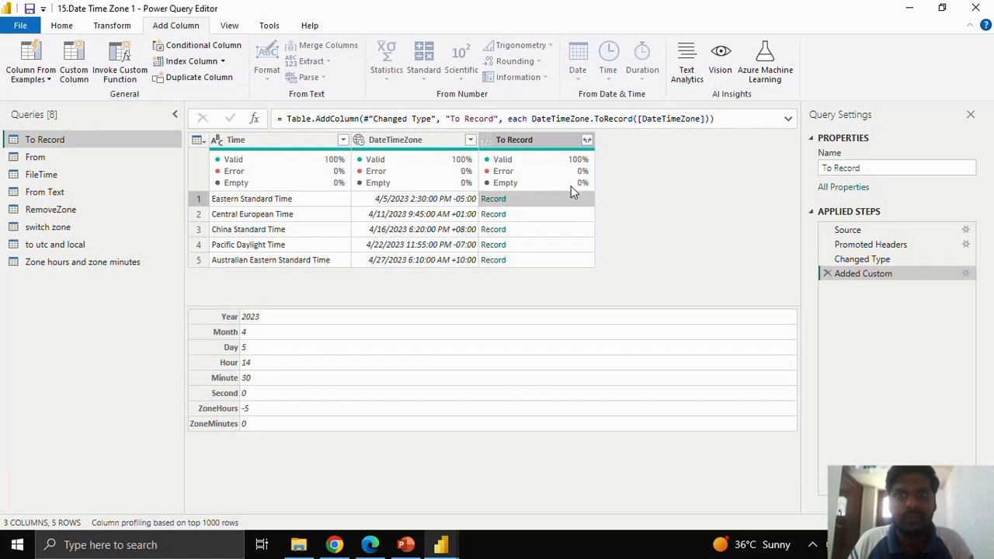
left_click(587, 140)
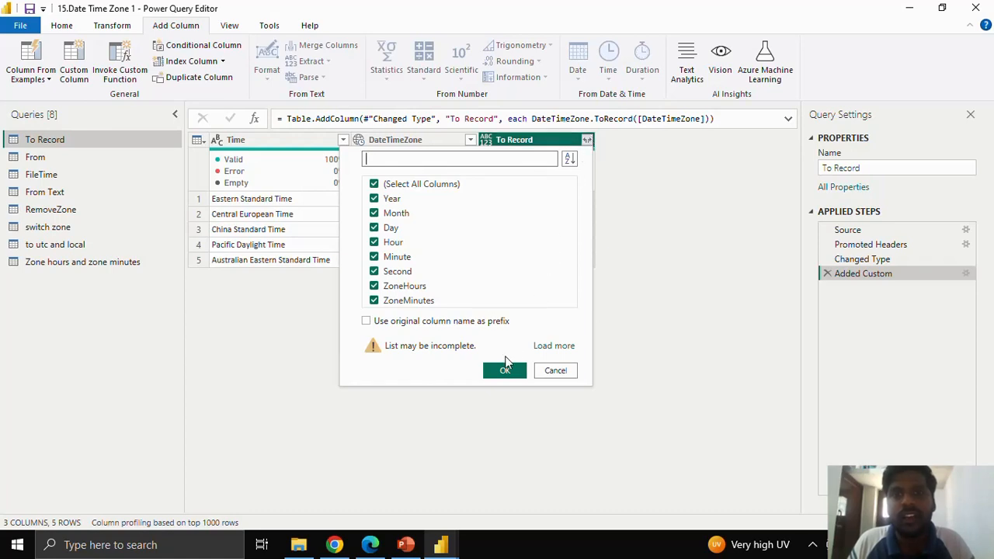
left_click(423, 325)
left_click(424, 324)
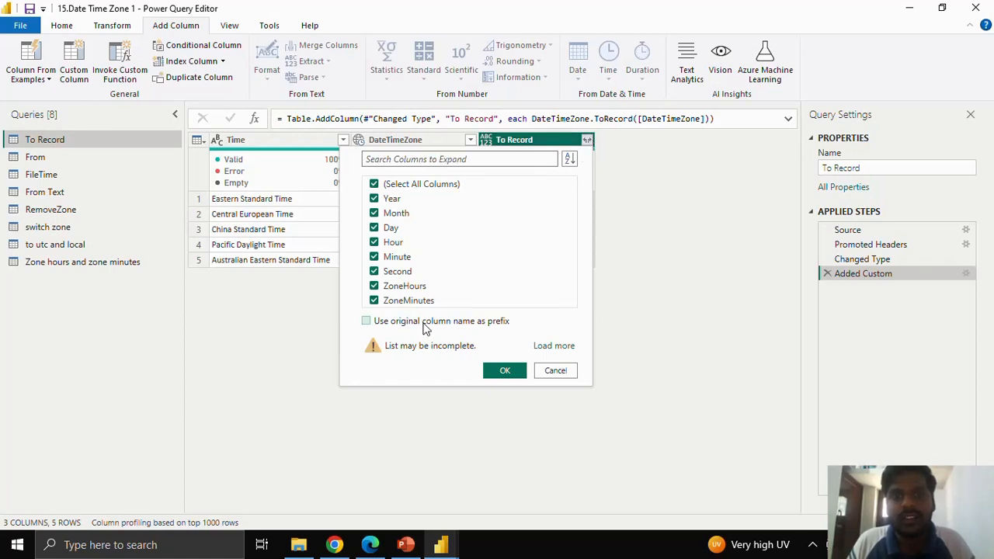
left_click(505, 372)
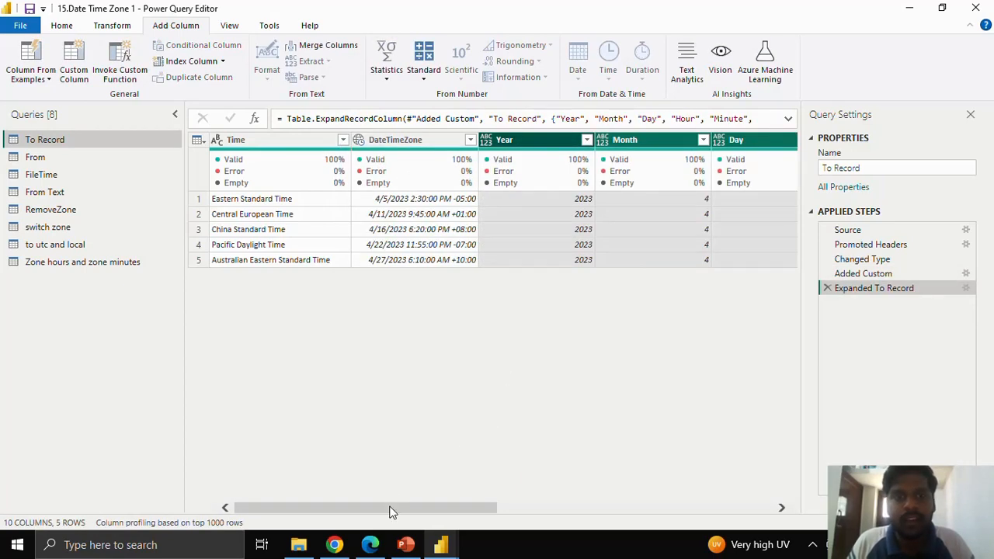
left_click_drag(391, 512, 708, 506)
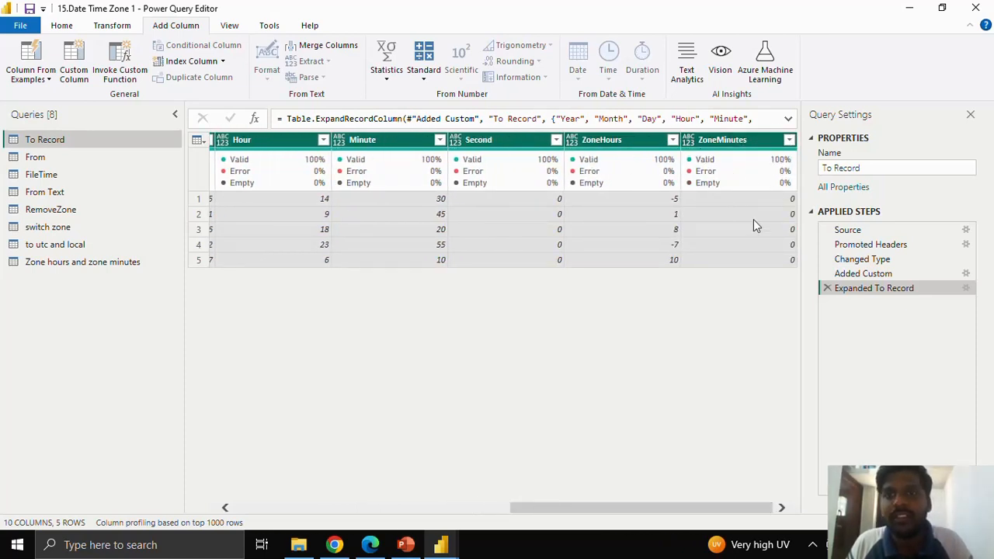
left_click_drag(620, 510, 679, 503)
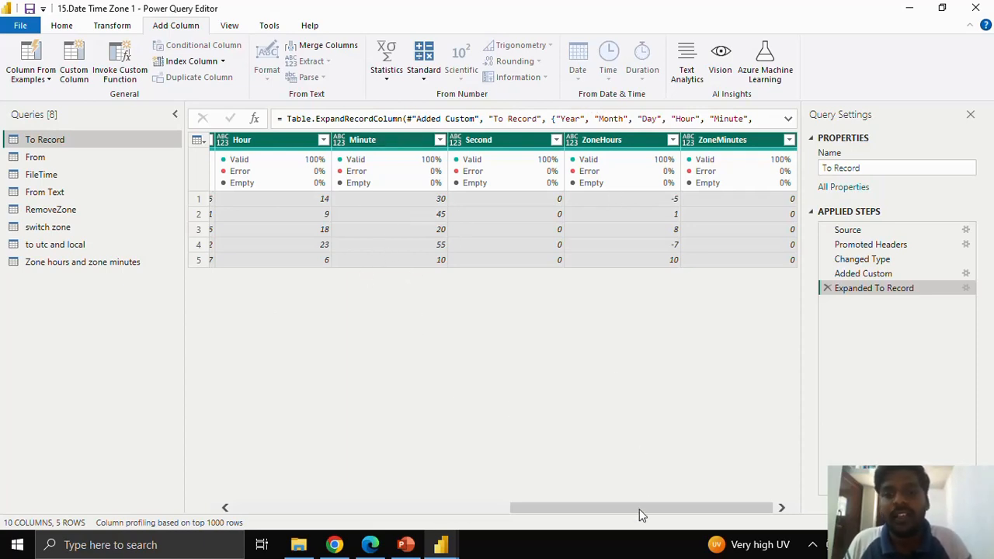
- Start another custom column named newdatetimezone and begin its formula with #datetimezone(
left_click(81, 60)
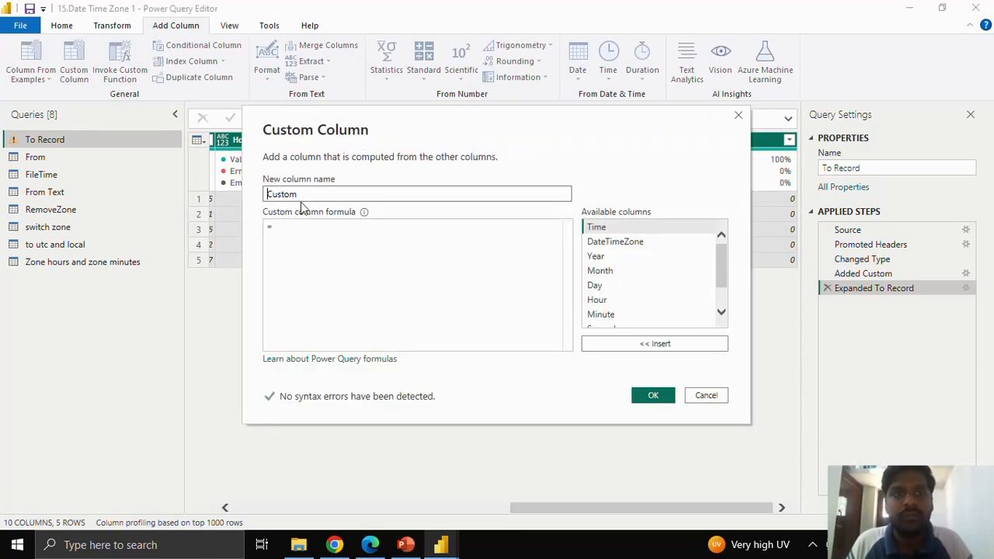
double_click(267, 194)
key("BackSpace")
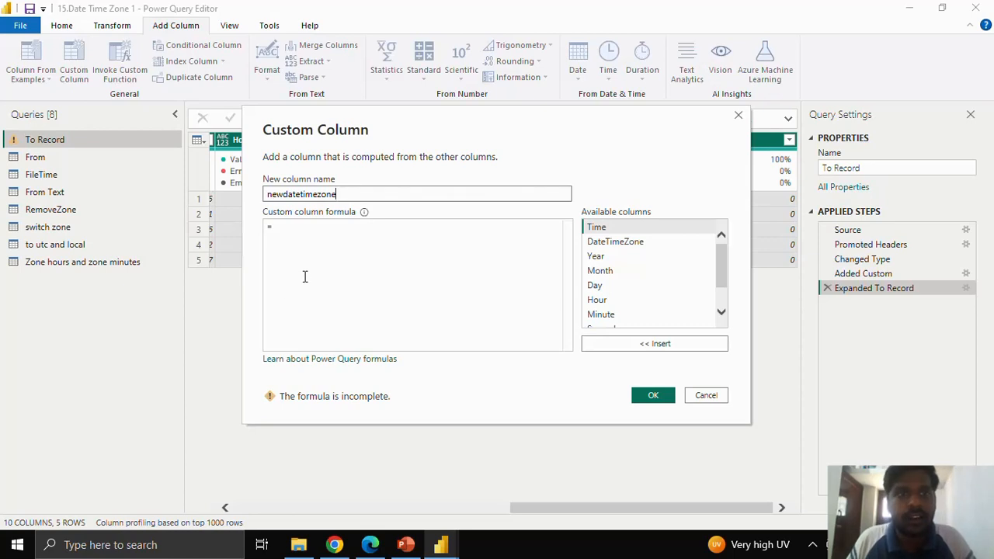
left_click(313, 229)
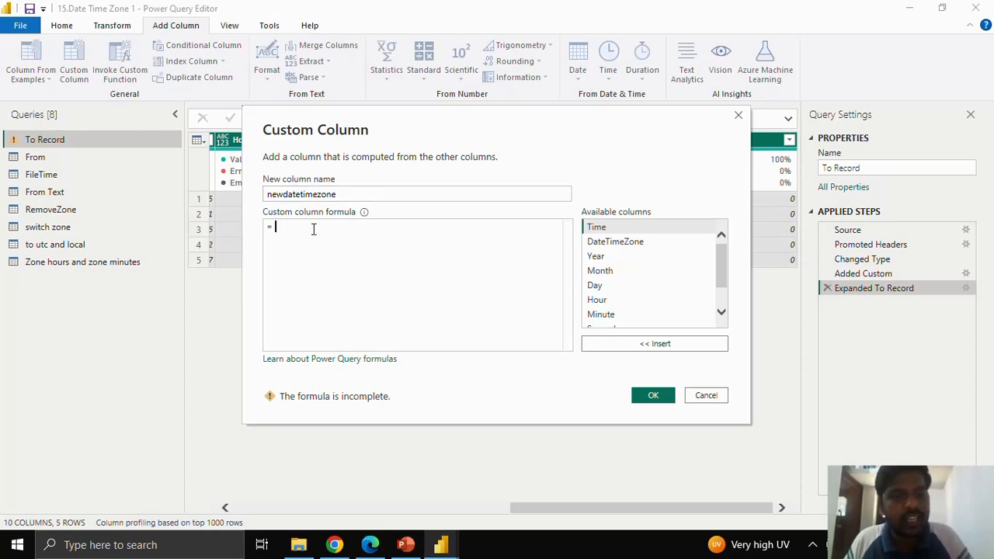
type("#datet")
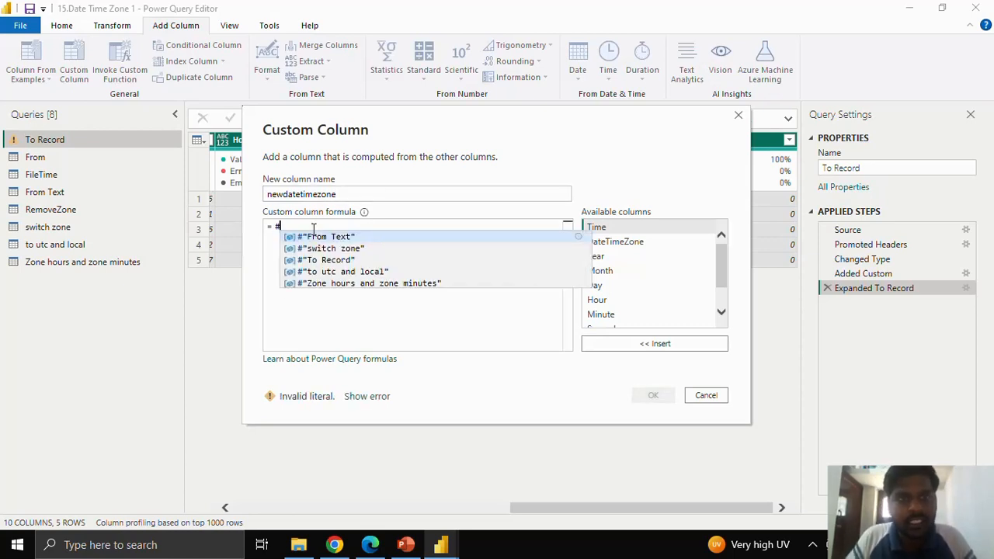
type("imezone")
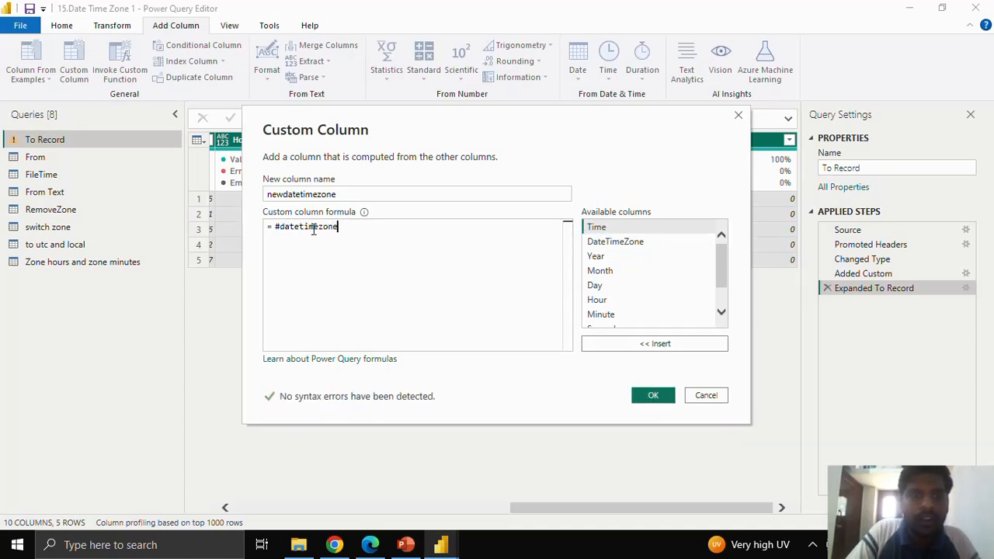
type("(")
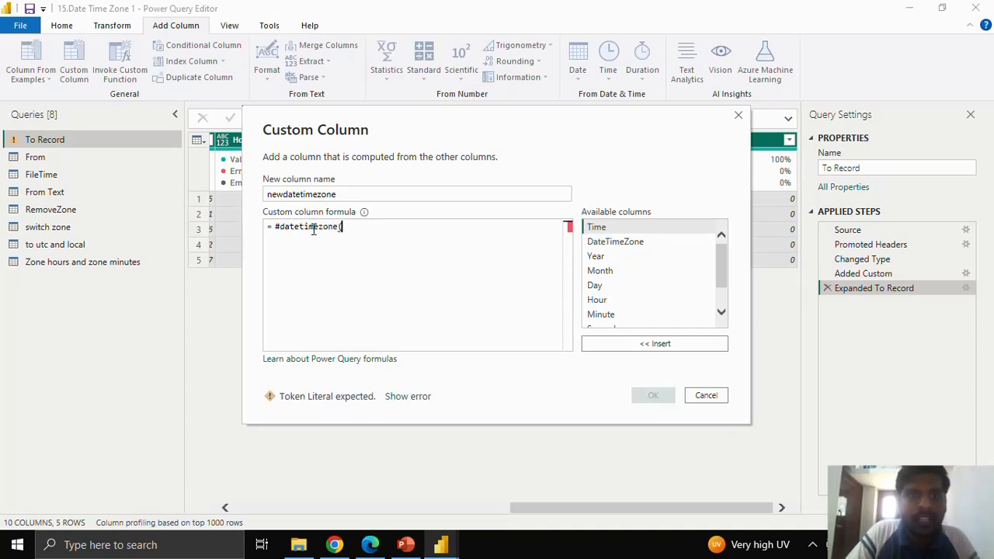
- Insert the Year, Month and Day columns as the first comma-separated arguments of the #datetimezone formula
scroll(606, 261, "down", 1)
left_click(605, 245)
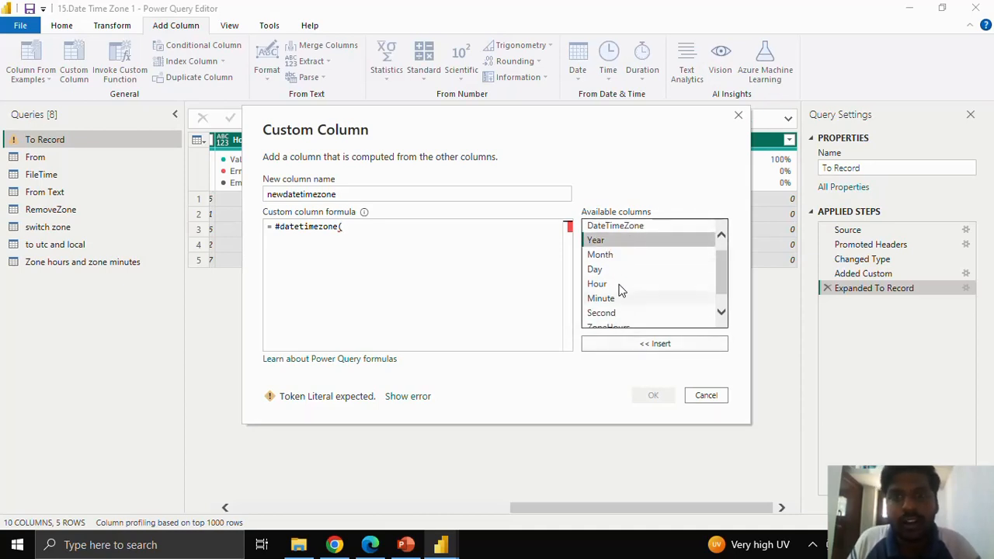
left_click(625, 346)
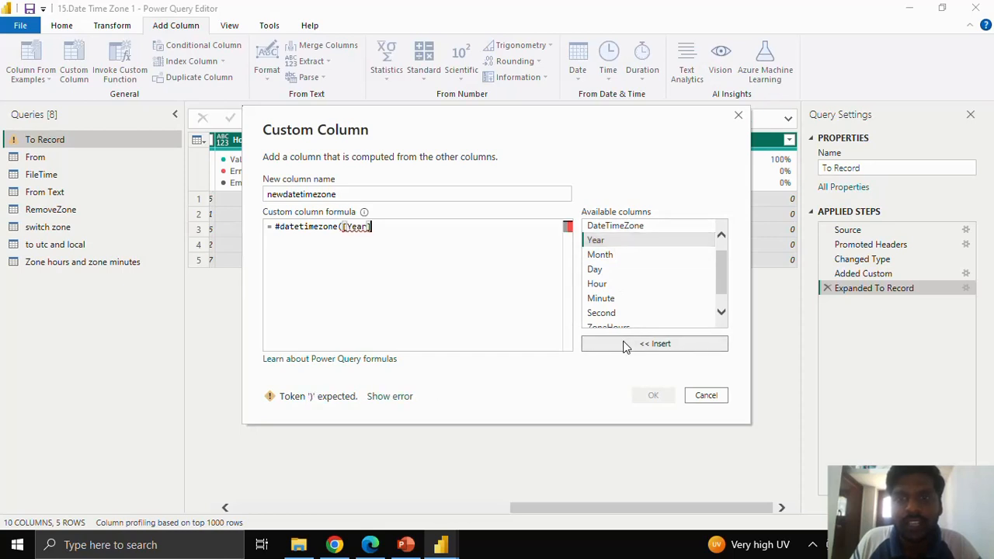
type(",")
left_click(599, 254)
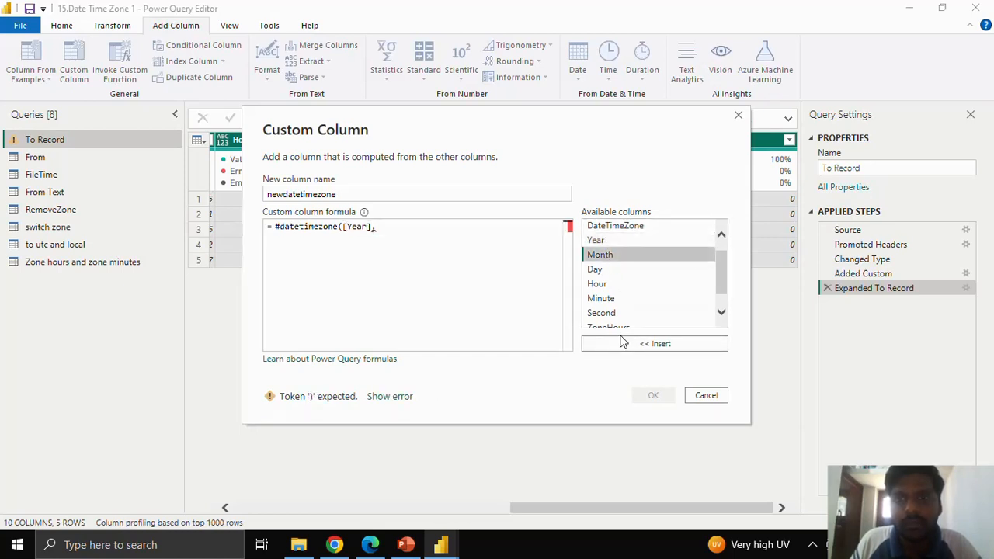
left_click(621, 343)
type(",")
left_click(609, 268)
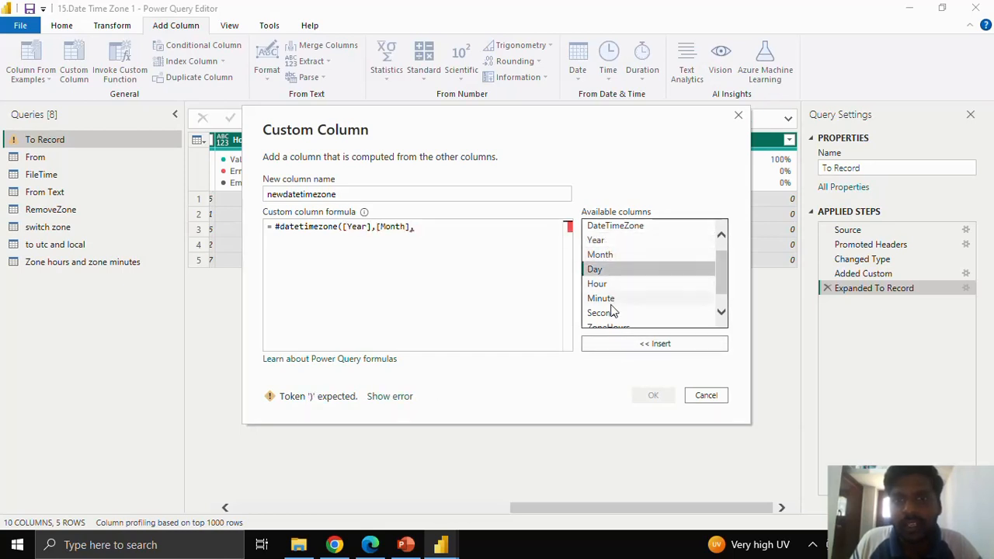
left_click(614, 343)
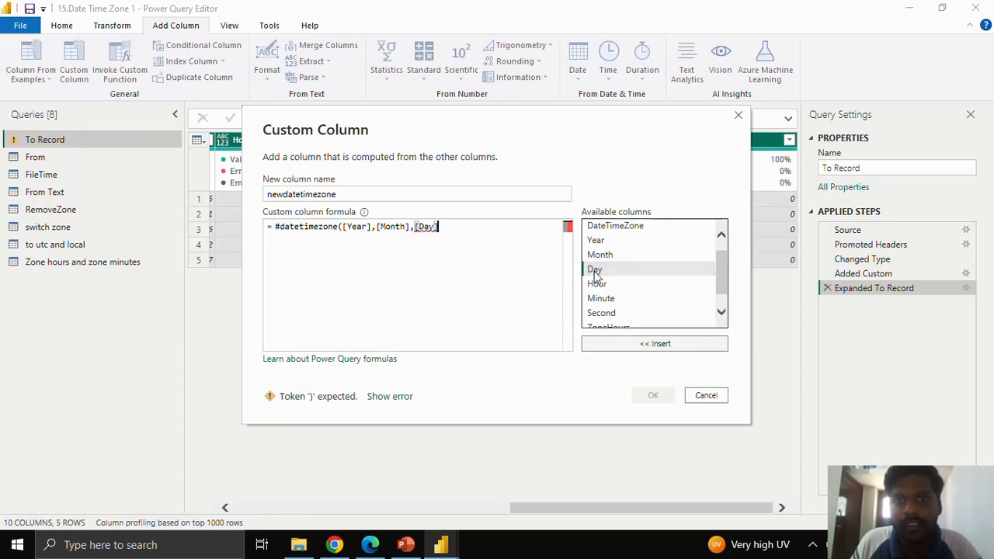
type(",")
- Insert the Hour, Minute and Second columns as the next comma-separated arguments of the #datetimezone formula
left_click(606, 285)
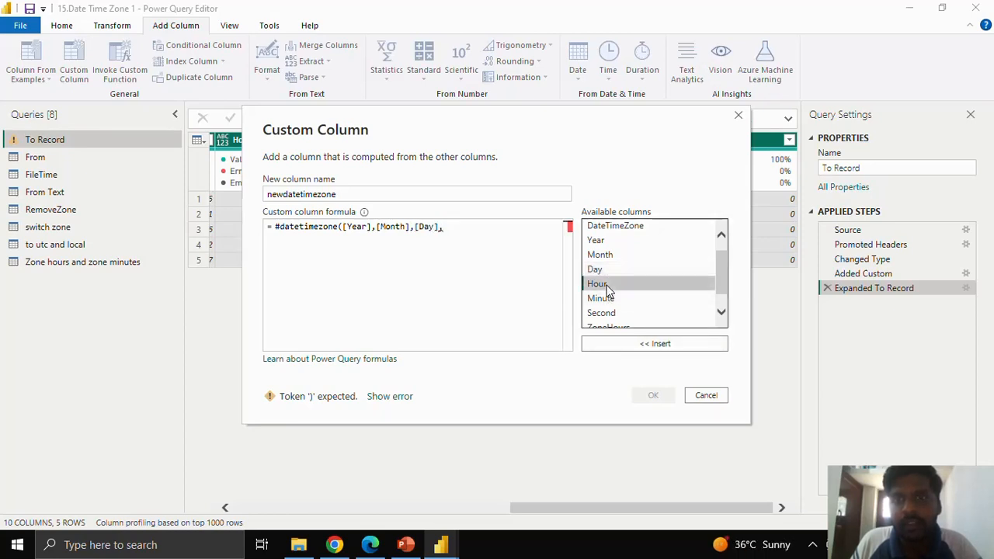
left_click(615, 343)
type(",")
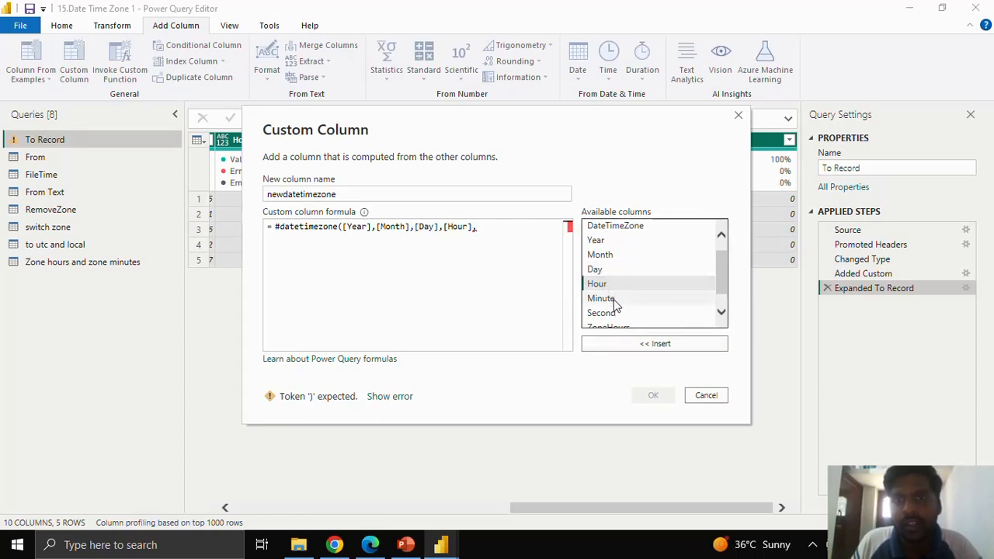
left_click(609, 298)
left_click(621, 346)
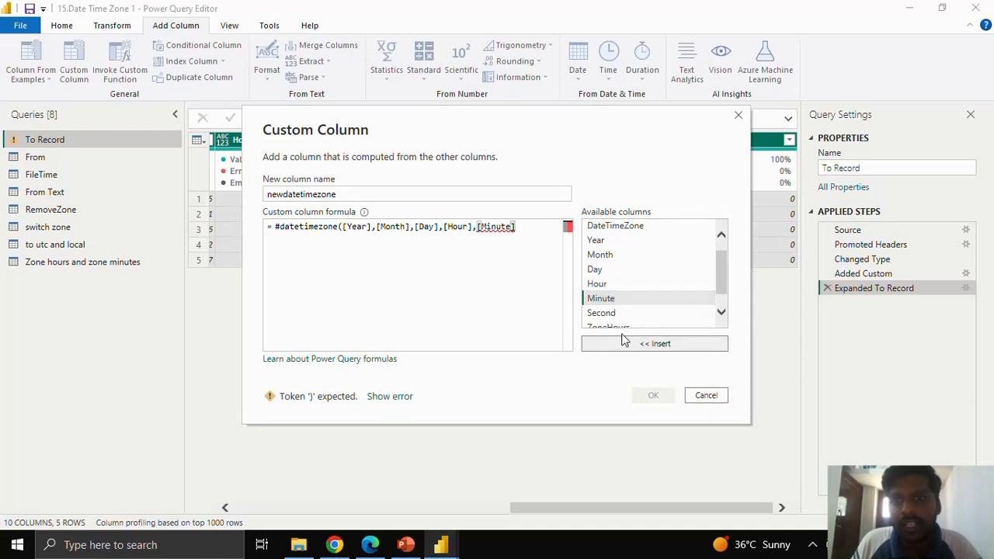
type(",")
left_click(621, 313)
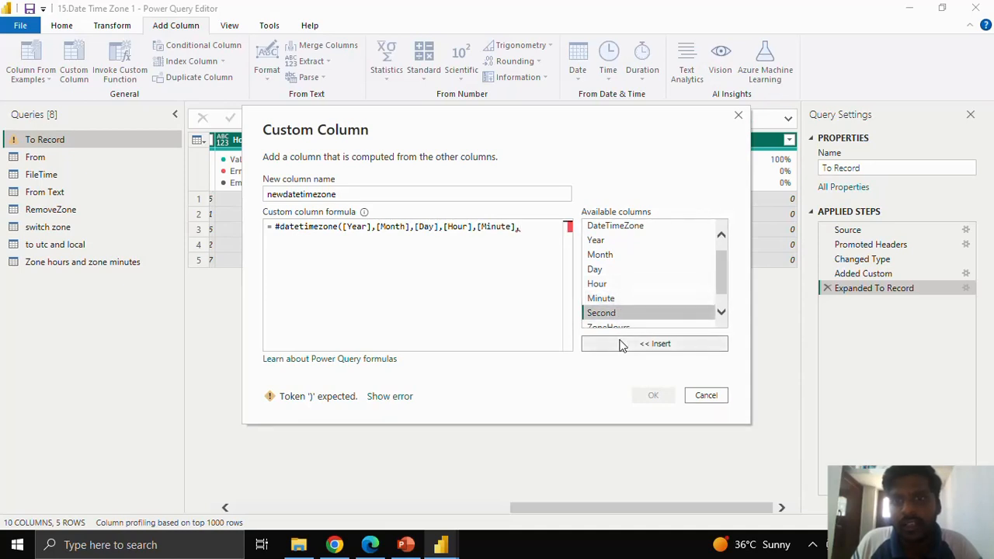
left_click(625, 345)
- Insert the ZoneHours and ZoneMinutes columns as the final arguments and close the #datetimezone formula
scroll(621, 328, "down", 1)
type(",")
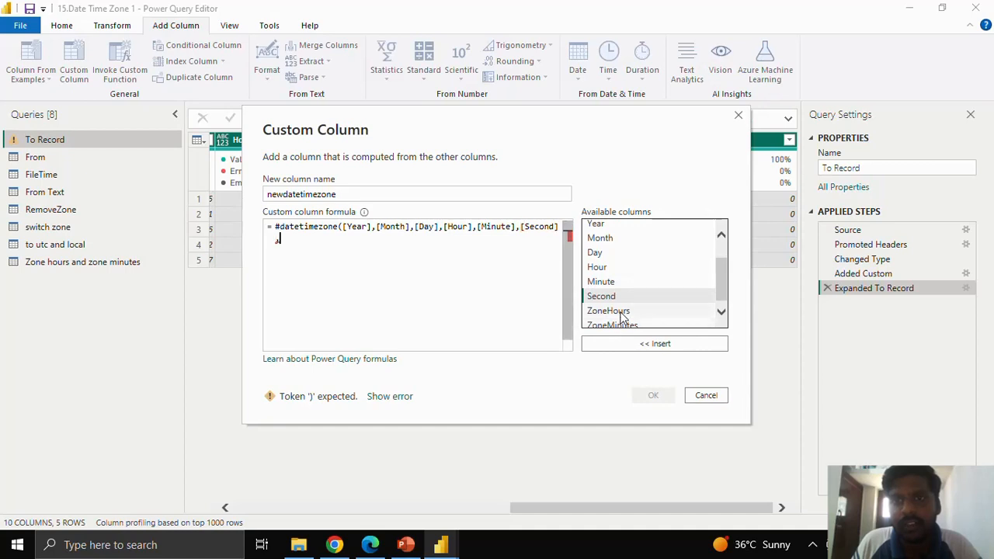
left_click(613, 311)
left_click(621, 345)
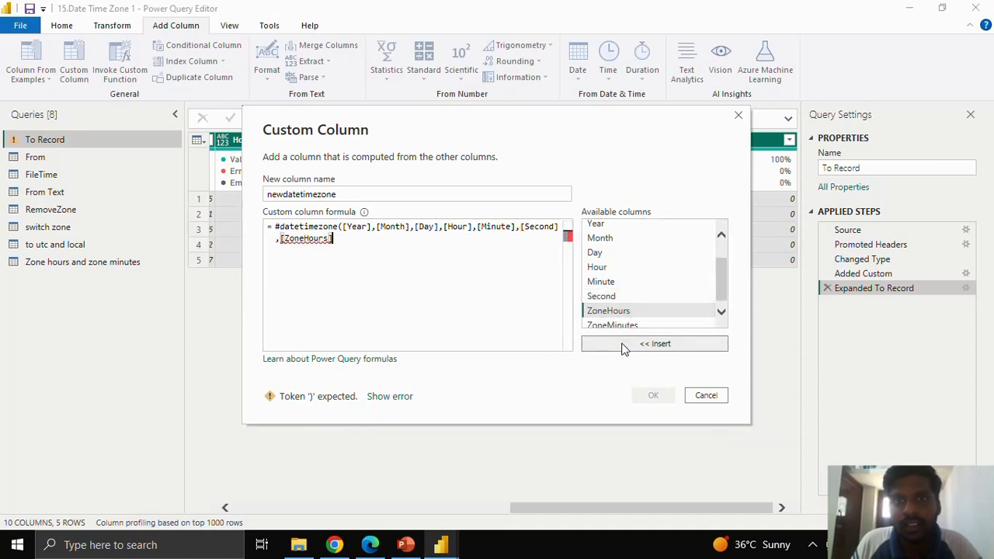
type(",")
left_click(623, 326)
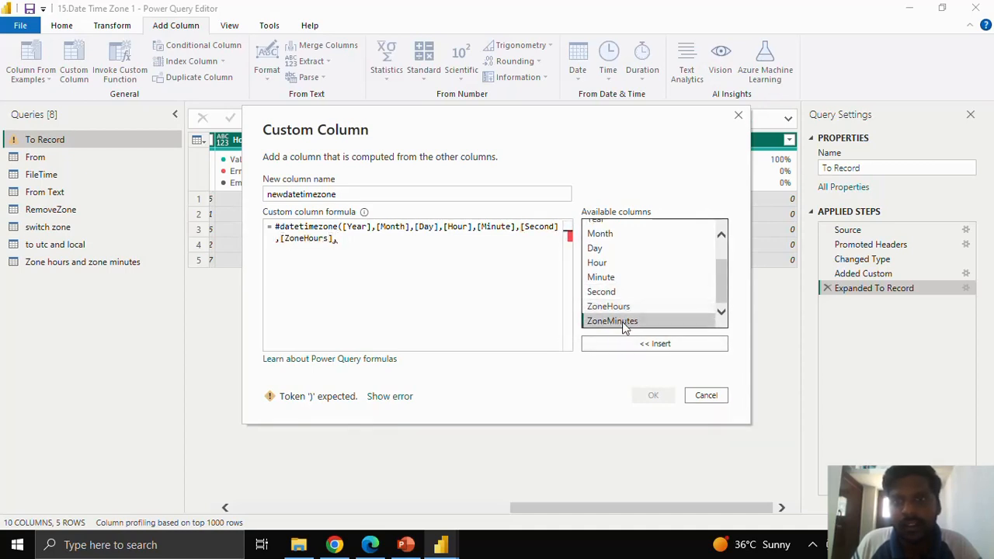
left_click(626, 345)
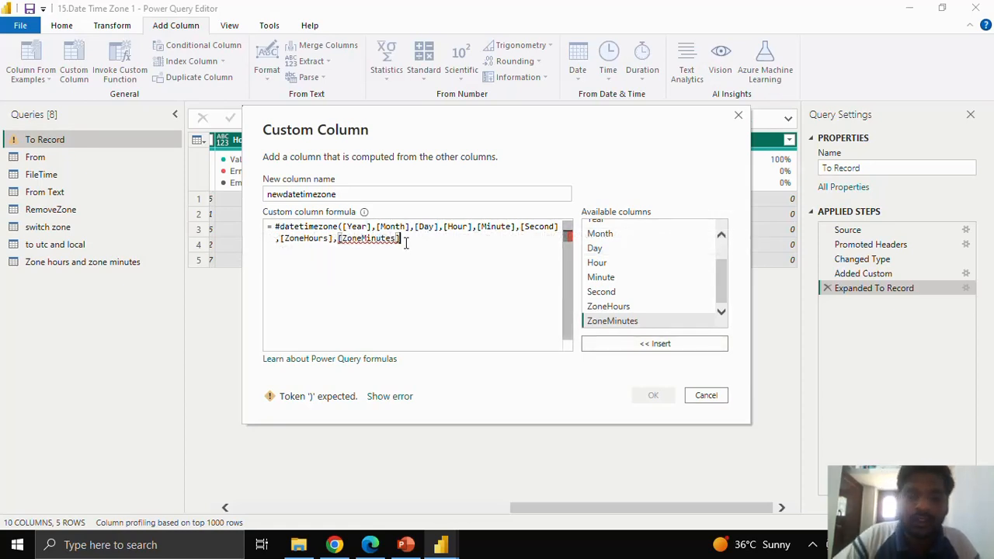
type(")")
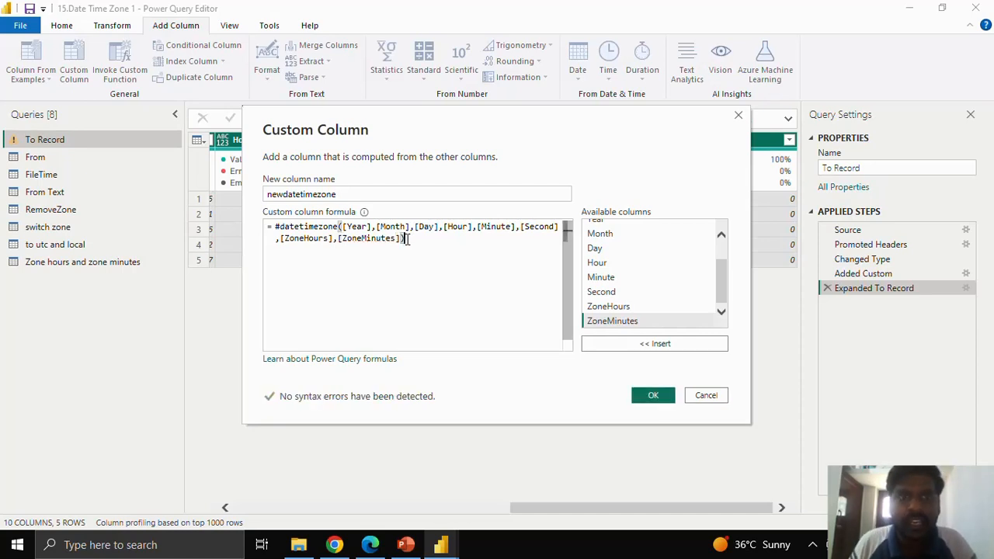
- Create the newdatetimezone column and set its data type to Date/Time/Timezone
left_click(657, 395)
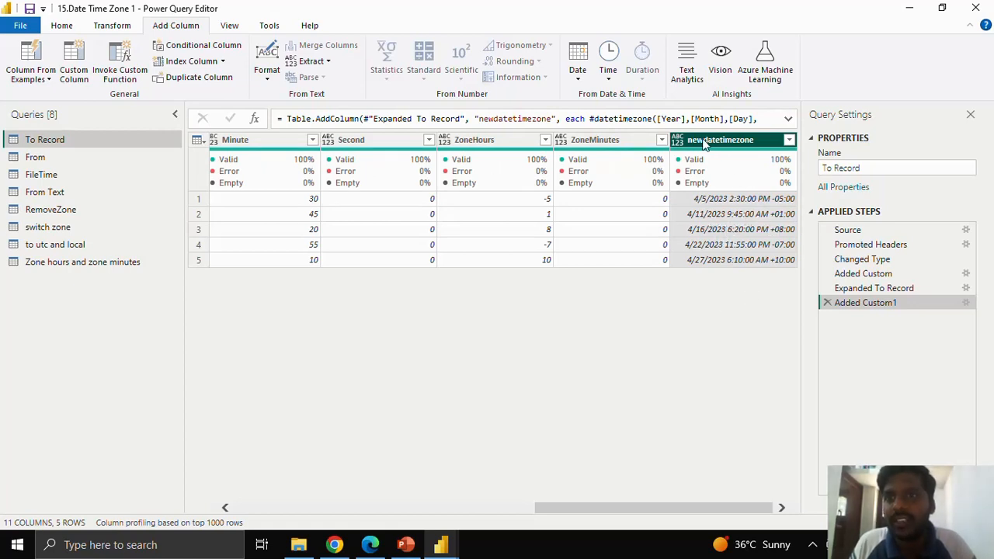
left_click(679, 143)
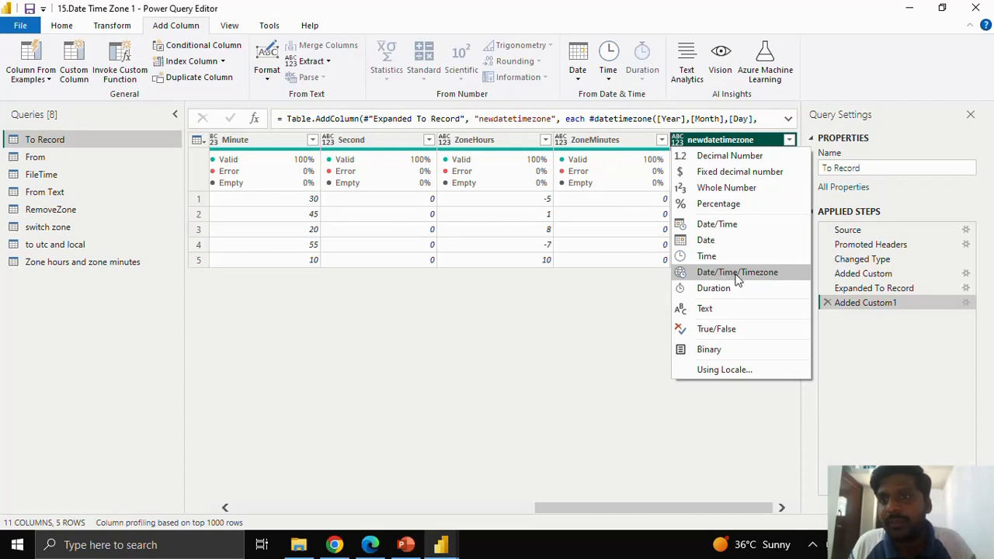
left_click(713, 273)
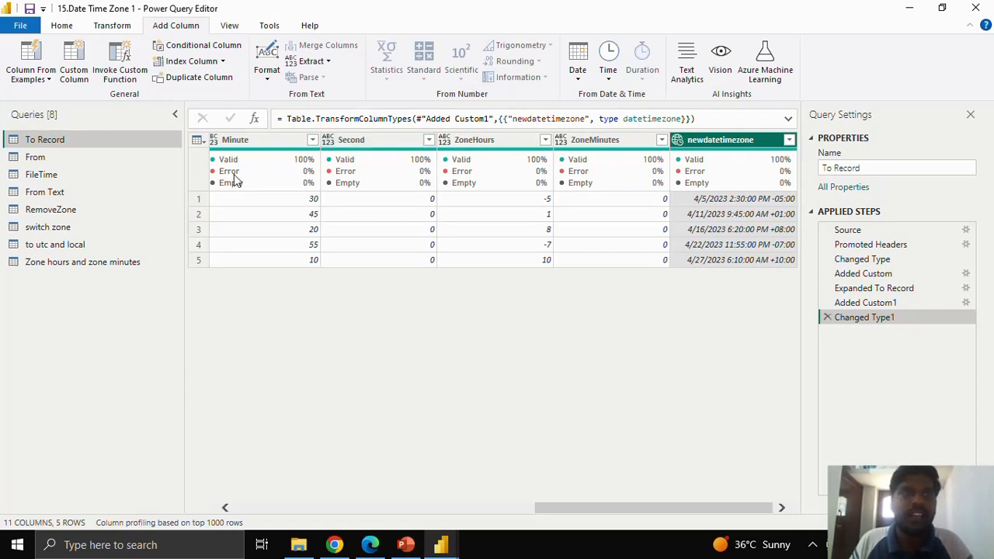
- In the From query, start a custom column named From
left_click(88, 158)
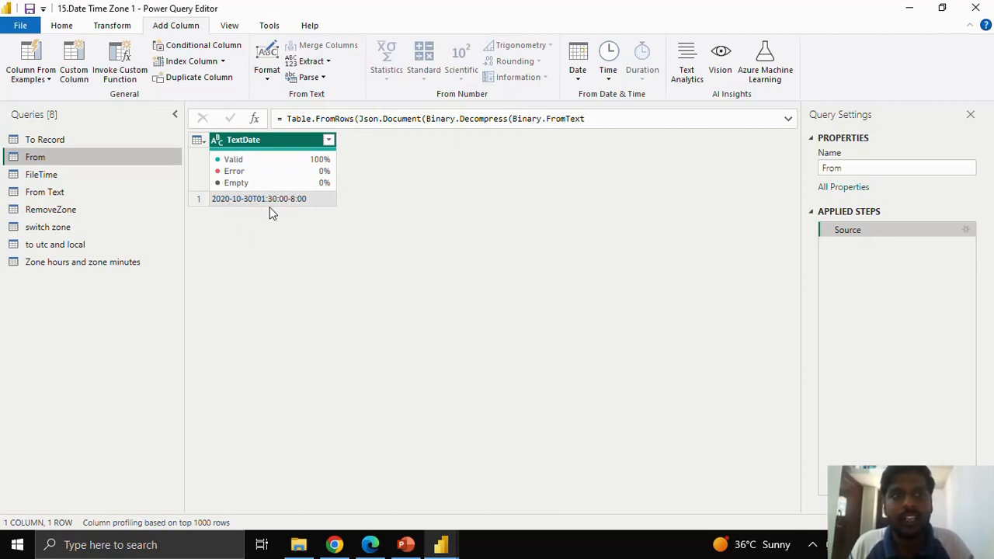
left_click(75, 69)
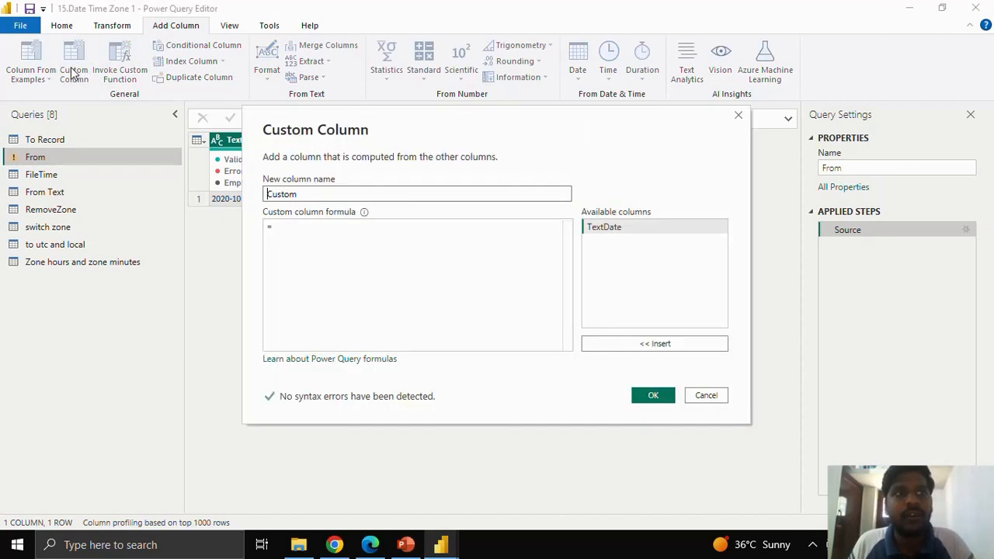
left_click_drag(309, 194, 257, 194)
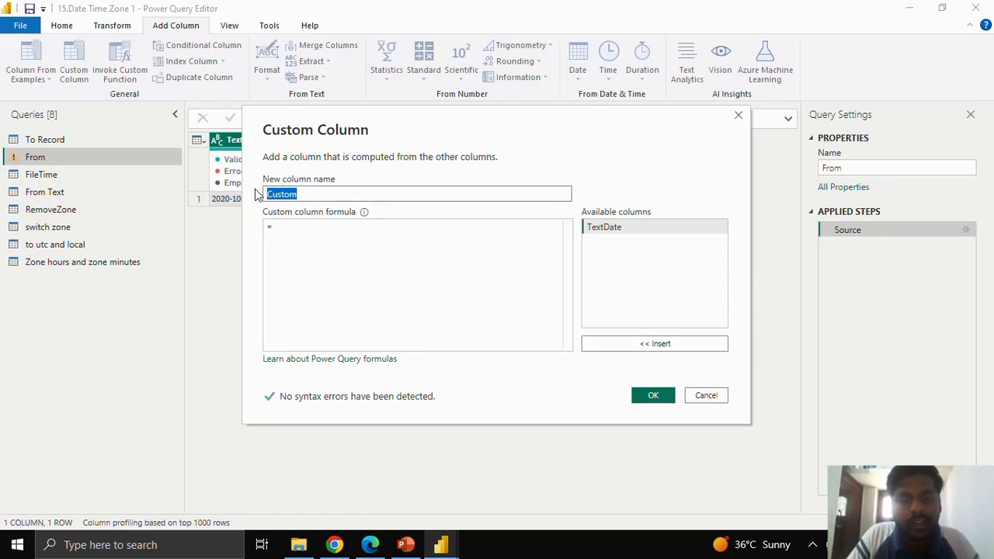
type("From")
key("Tab")
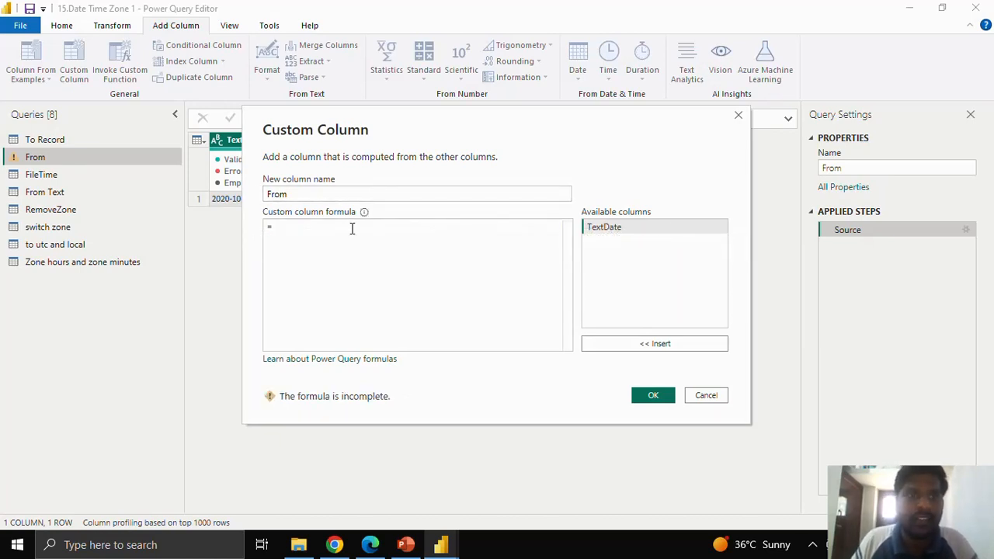
- Enter DateTimeZone.From([TextDate]) as the custom column formula
type("From")
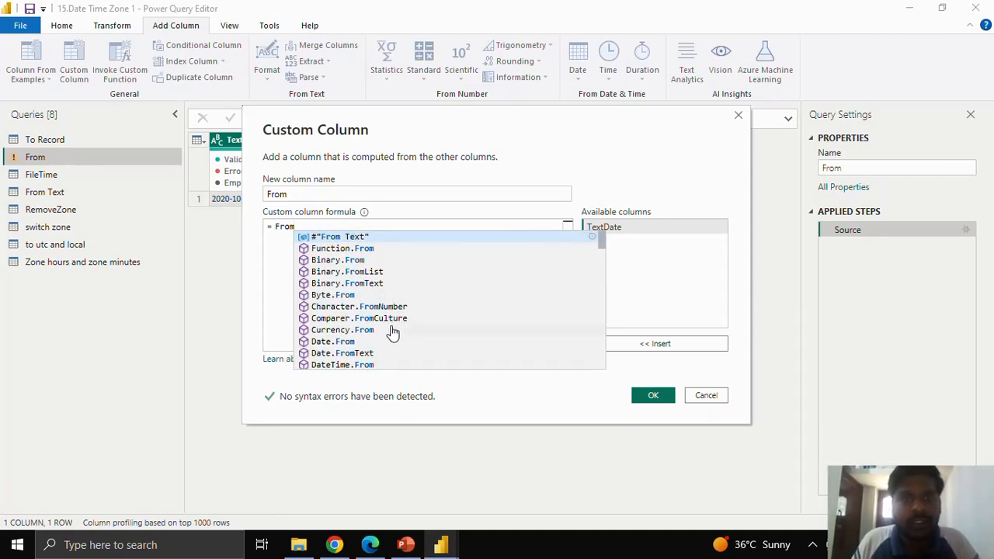
scroll(390, 330, "down", 3)
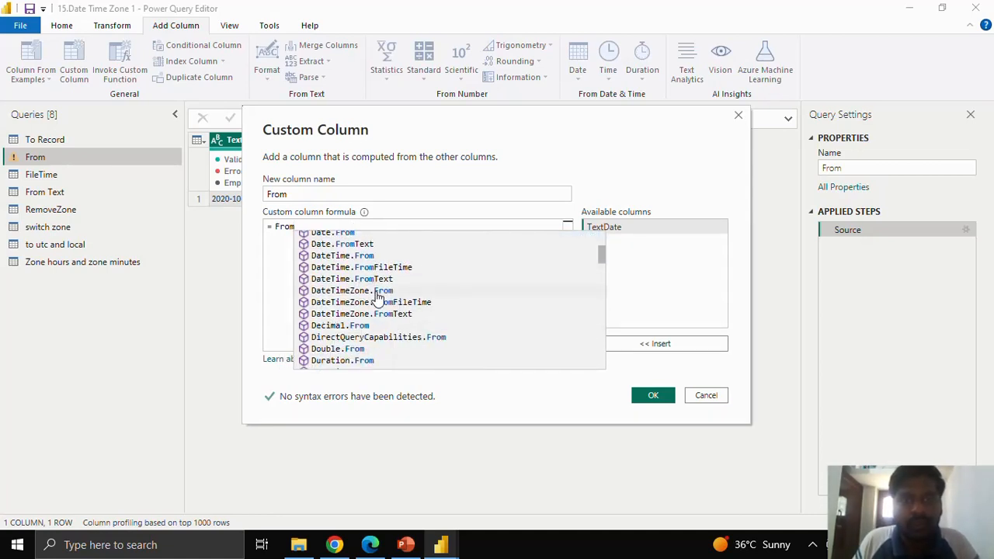
left_click(378, 291)
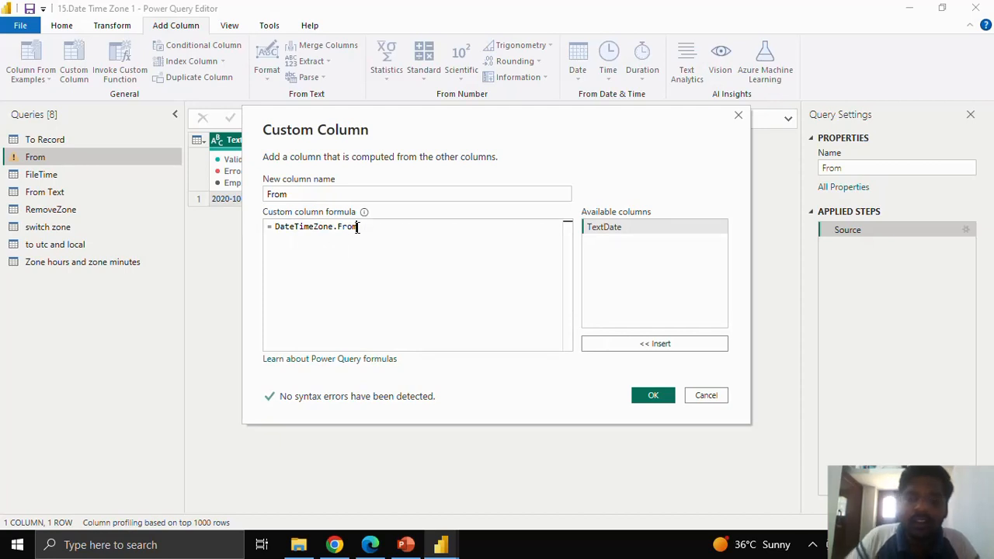
type("(")
left_click(613, 227)
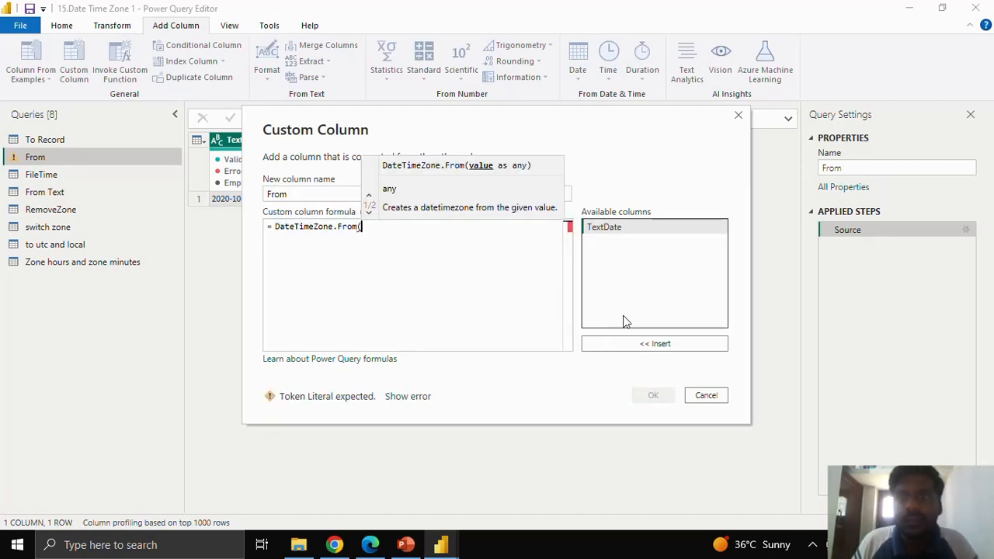
left_click(668, 344)
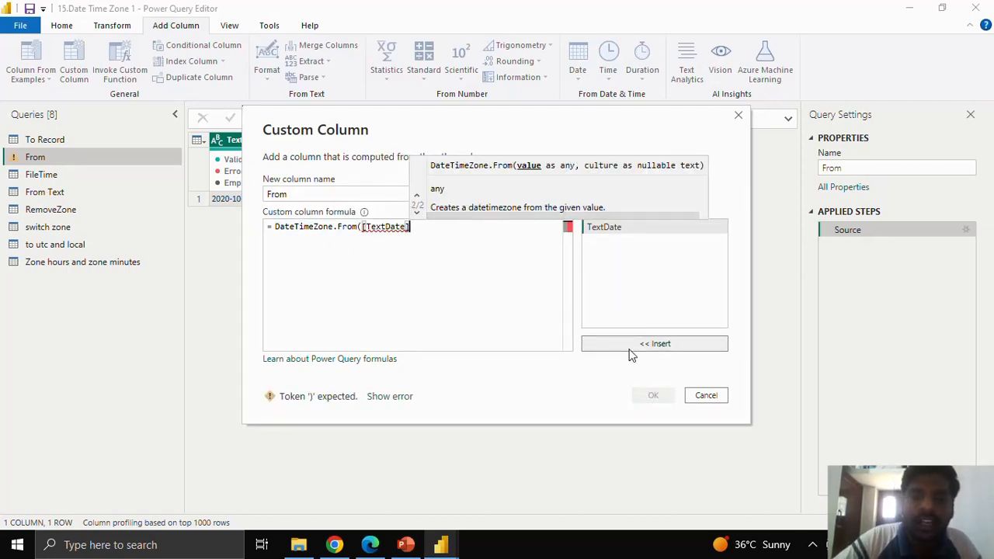
type(")")
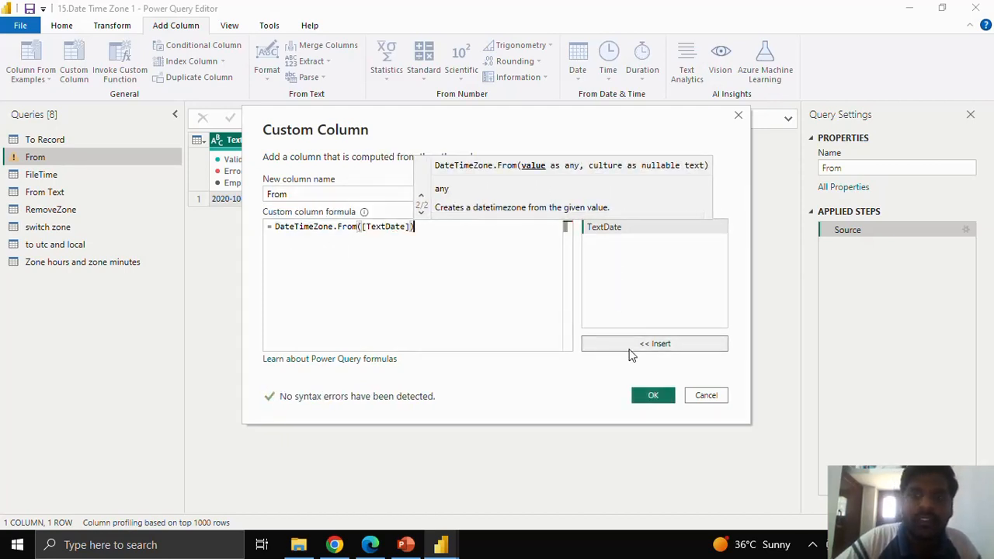
- Create the From column and set its data type to Date/Time/Timezone
left_click(652, 396)
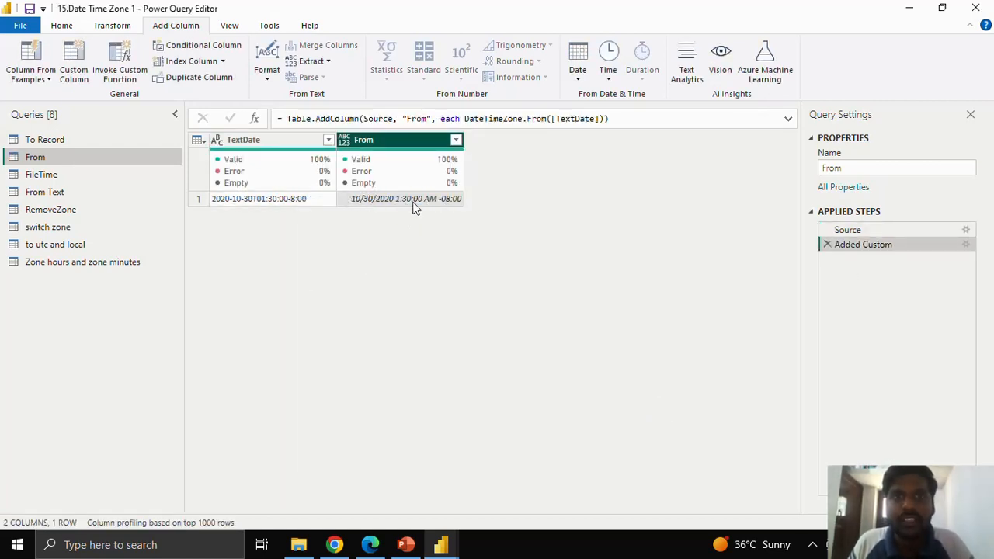
left_click(346, 141)
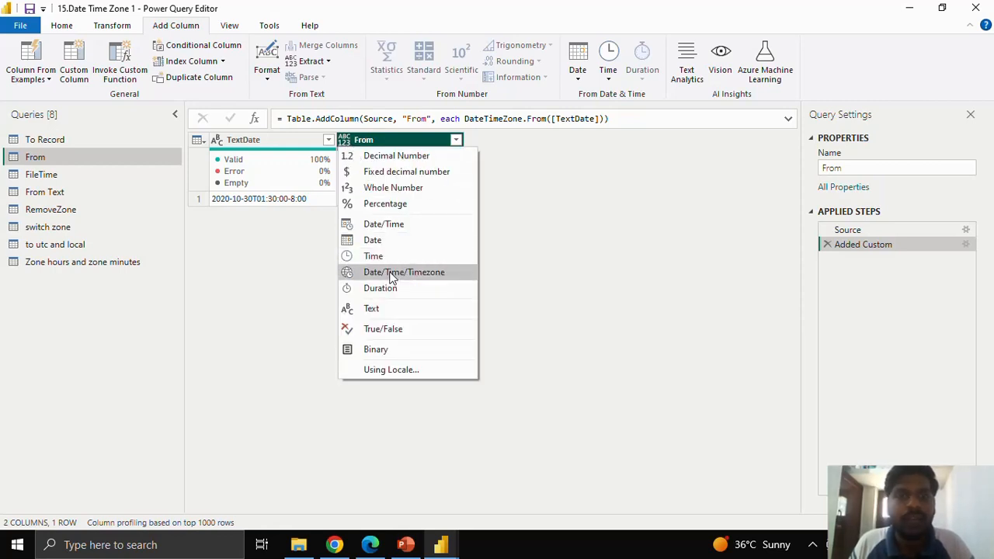
left_click(407, 273)
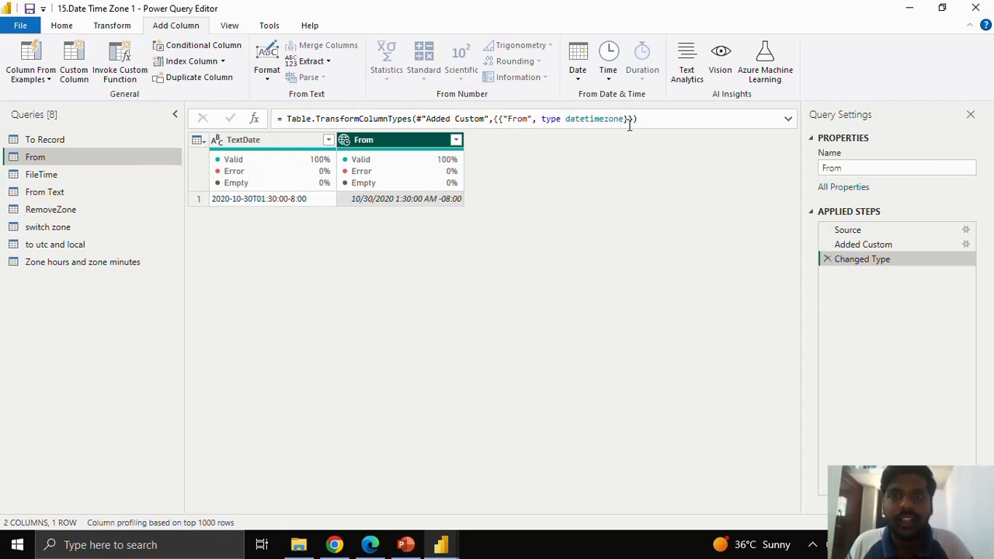
- In the FileTime query, check the Dates values at the Source step, then start a custom column named From Filetime after Changed Type
left_click(126, 179)
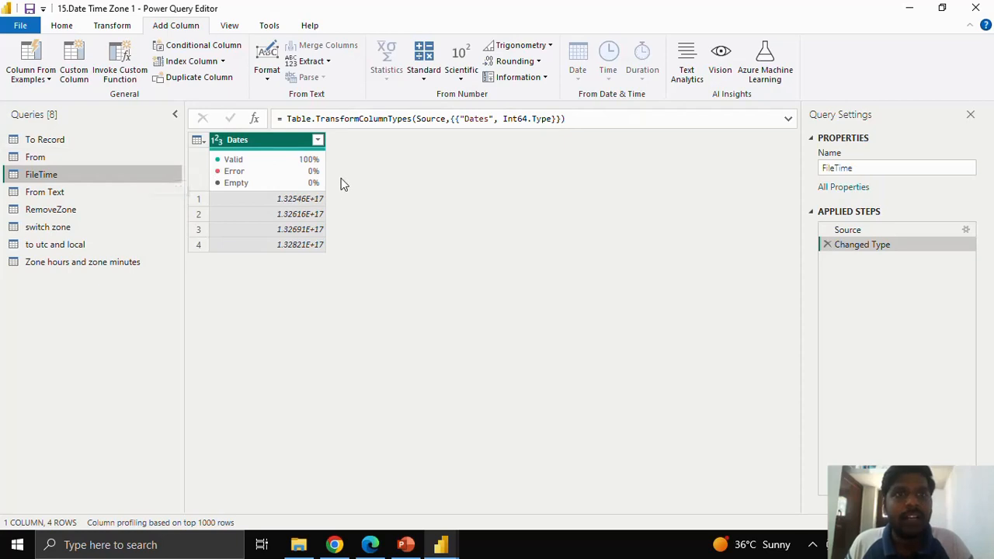
left_click(883, 226)
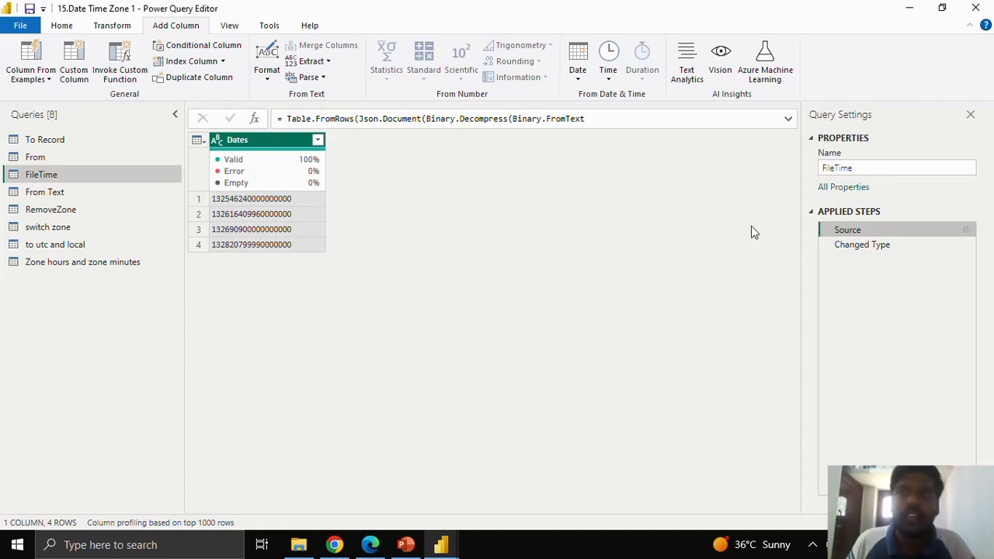
left_click(837, 245)
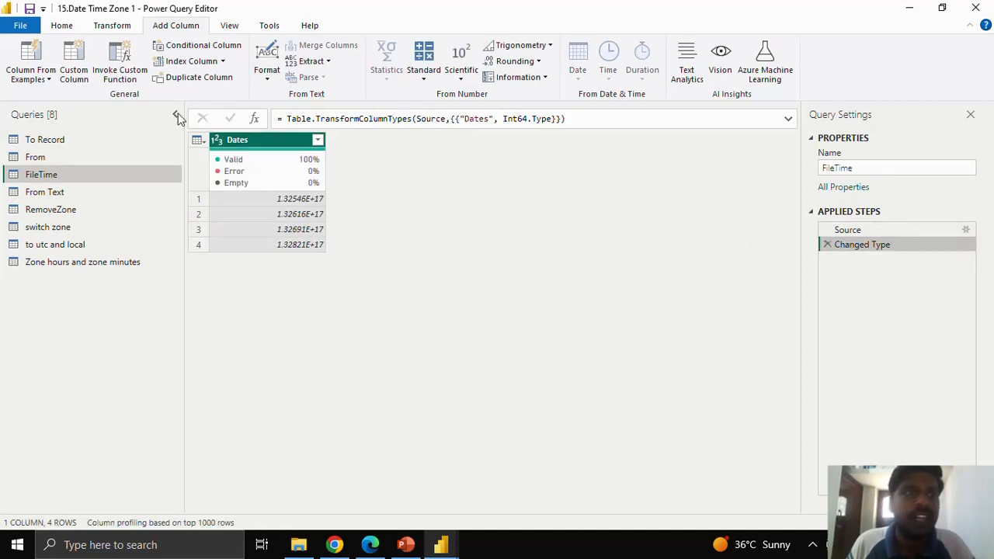
left_click(74, 72)
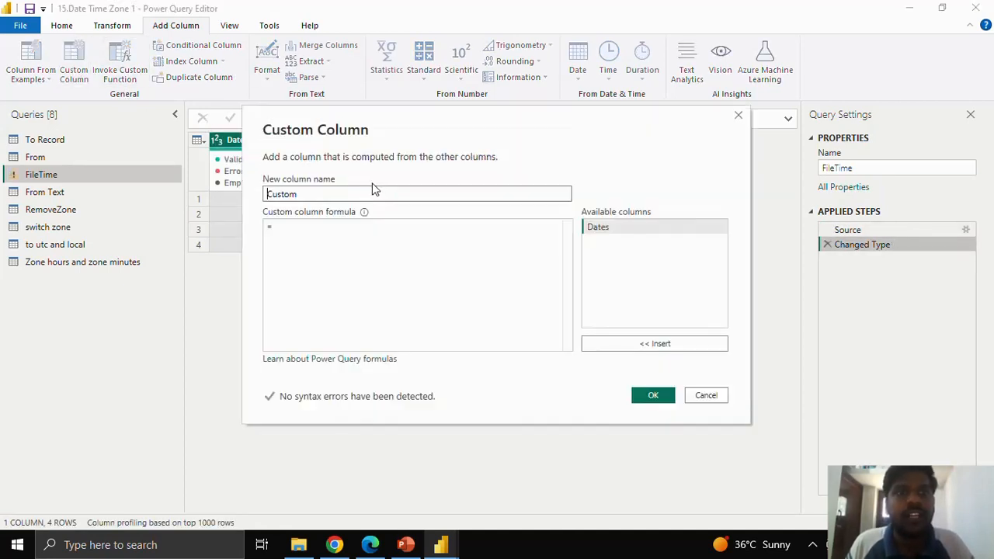
left_click(351, 225)
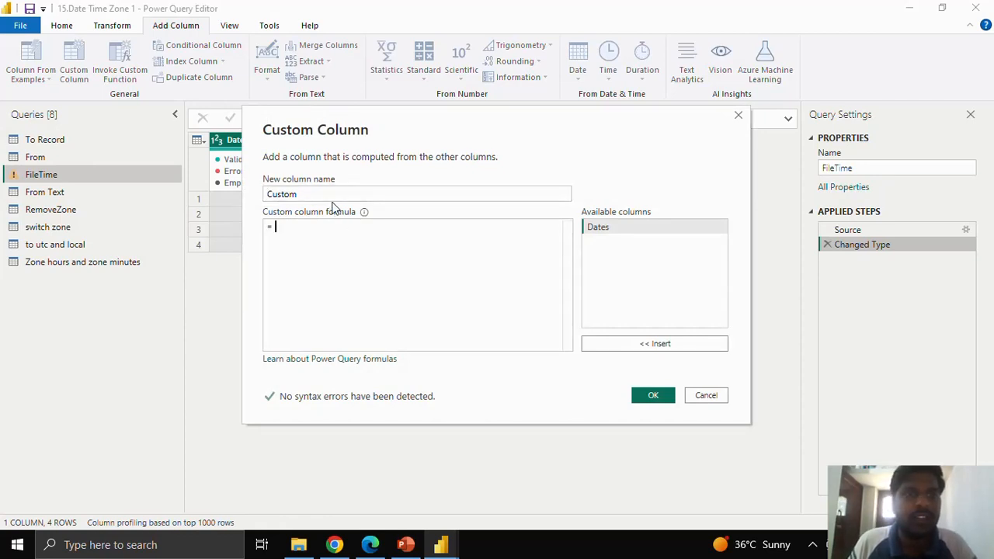
left_click_drag(315, 194, 251, 191)
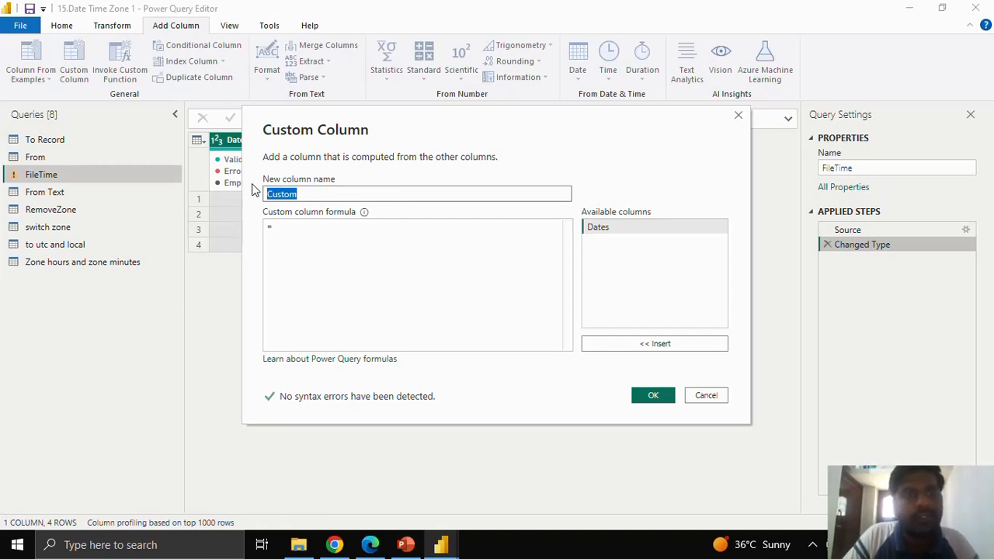
type("From File")
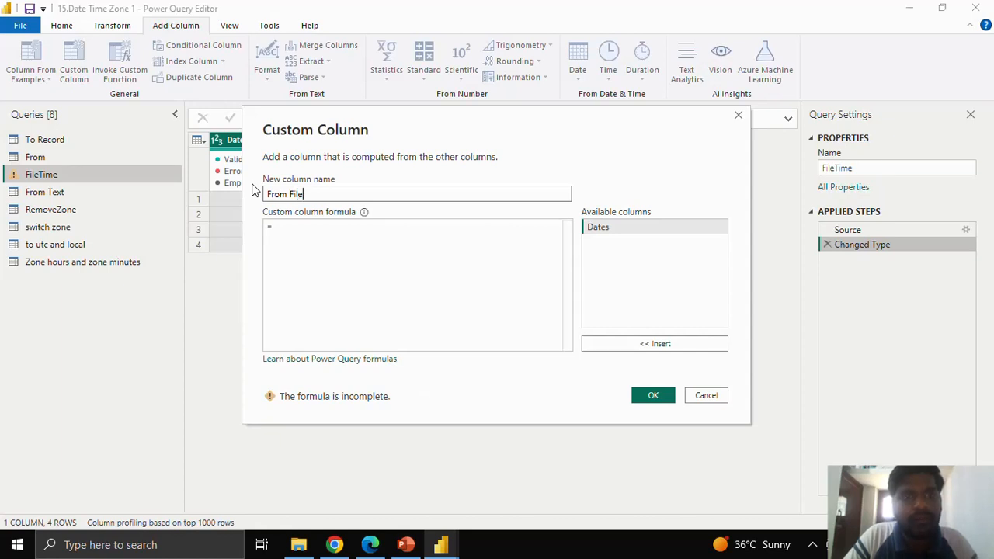
type("time")
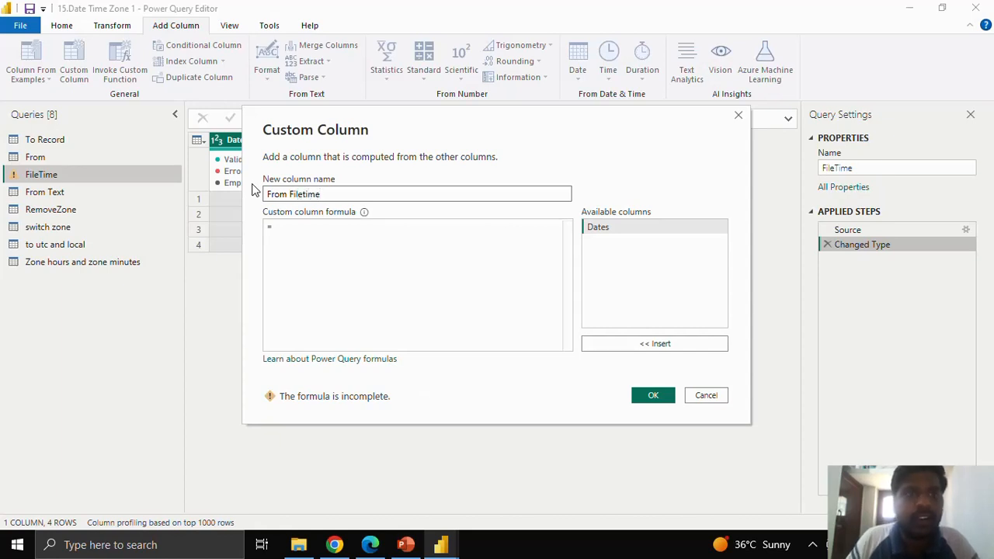
- Enter DateTimeZone.FromFileTime([Dates]) as the custom column formula
left_click(341, 230)
type("F")
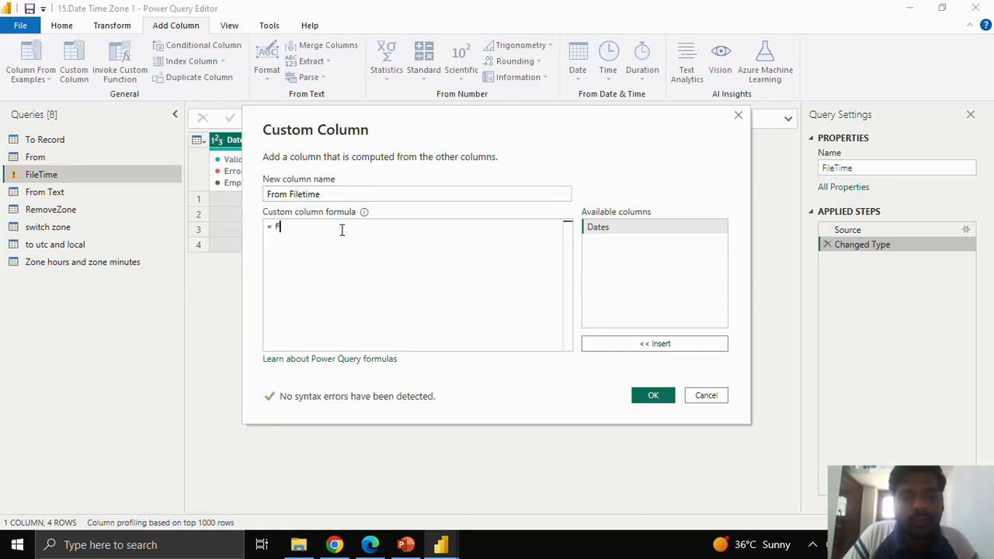
type("romFil")
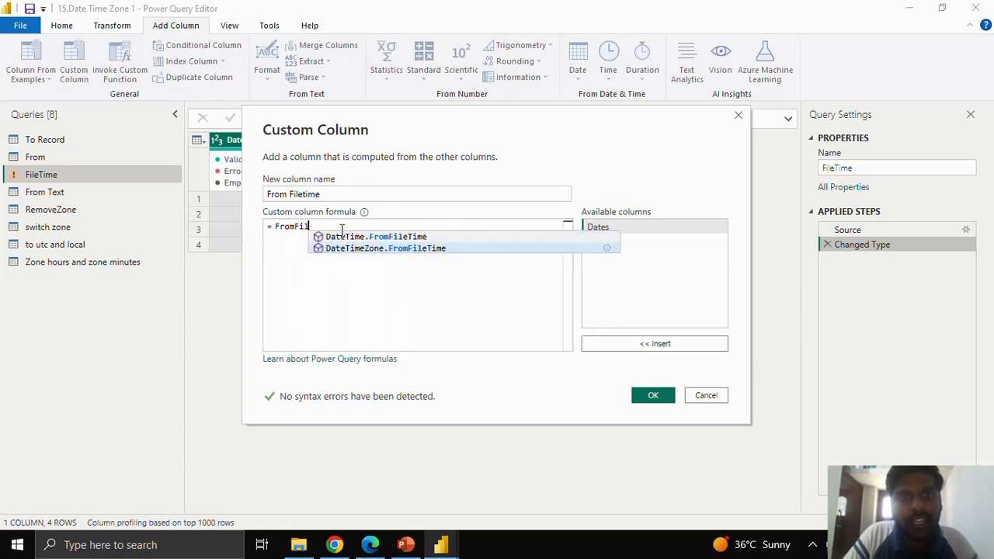
left_click(380, 249)
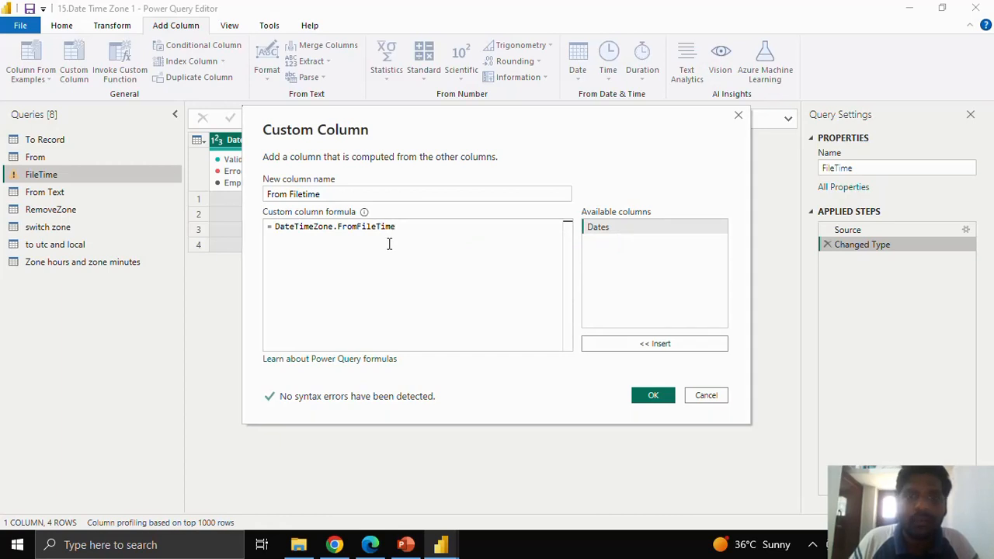
type("(")
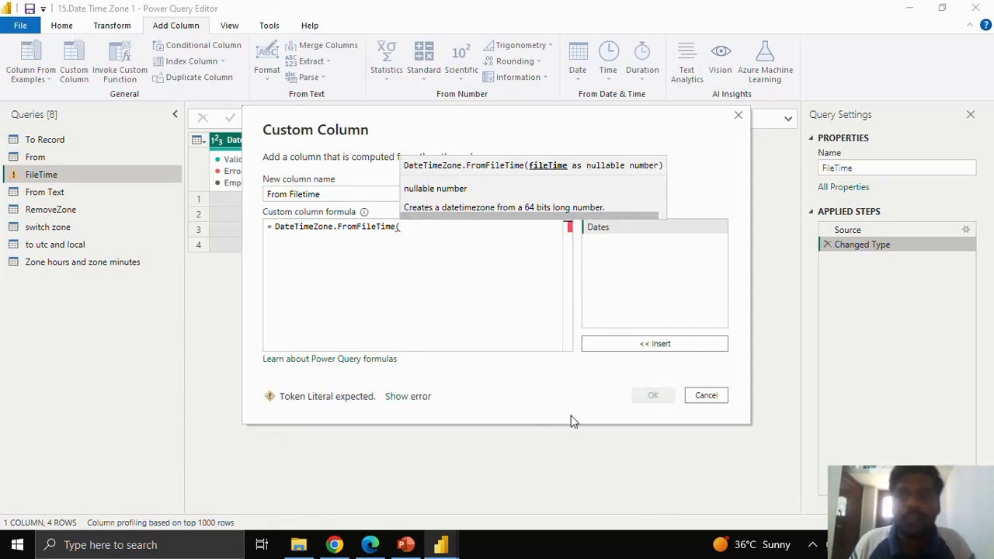
left_click(599, 344)
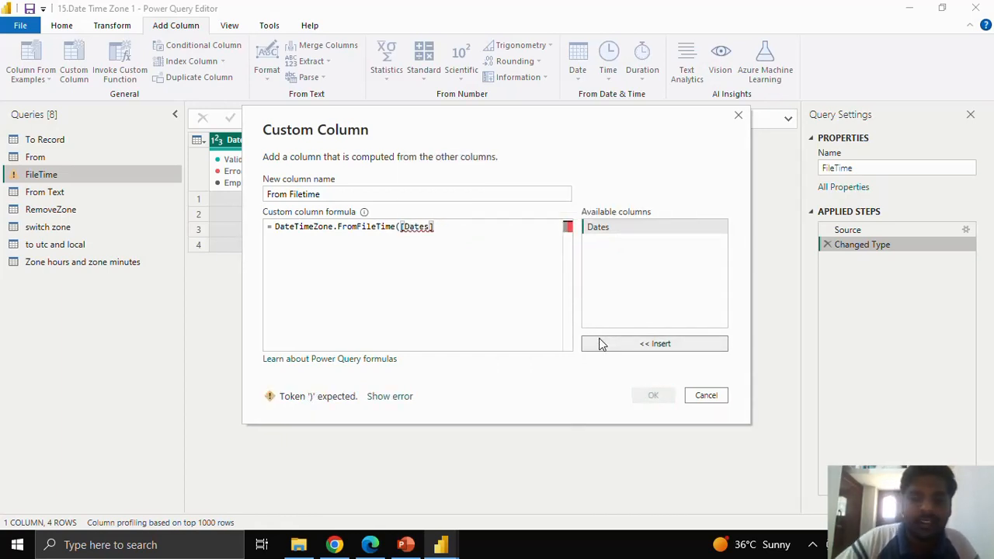
type(")")
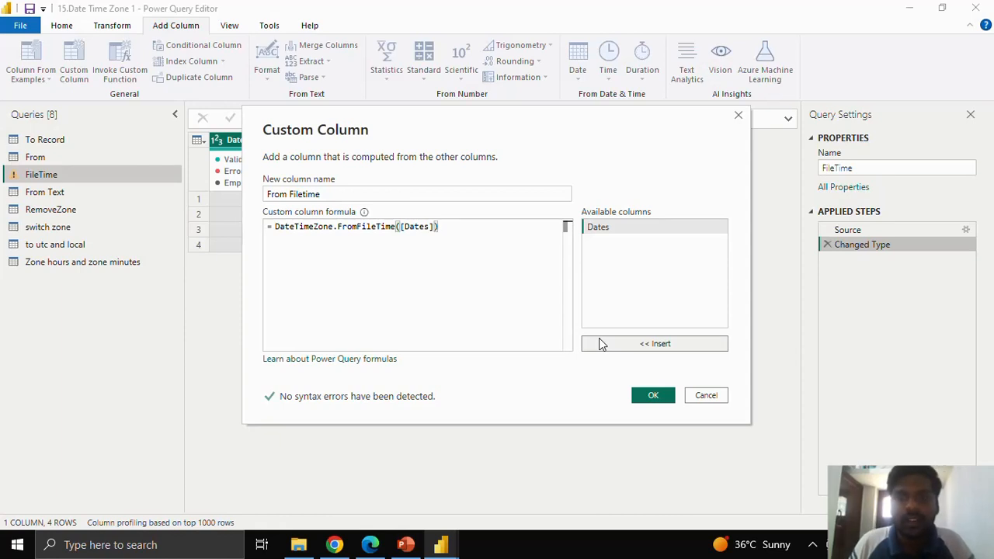
- Create the From Filetime column, and start a custom column named From Text in the From Text query
left_click(652, 395)
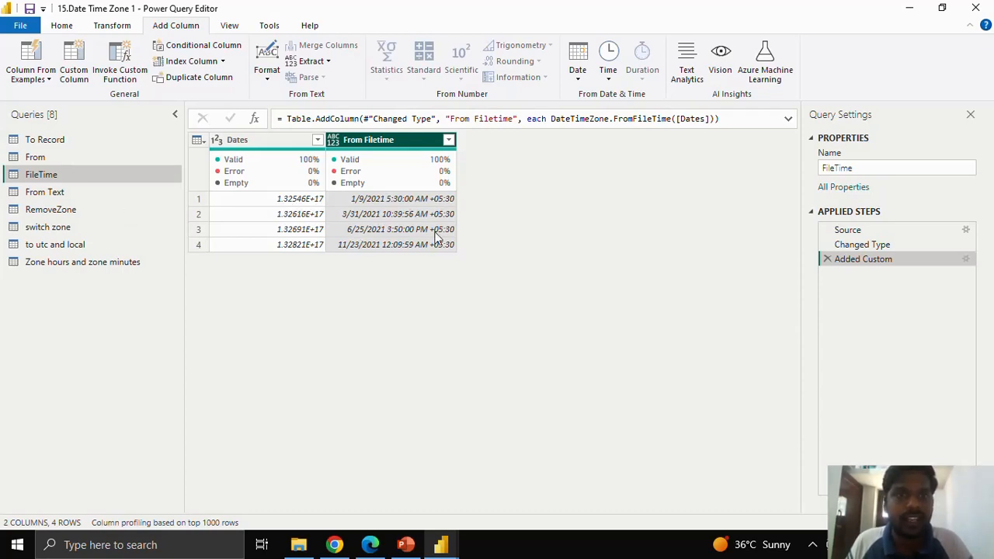
left_click(111, 194)
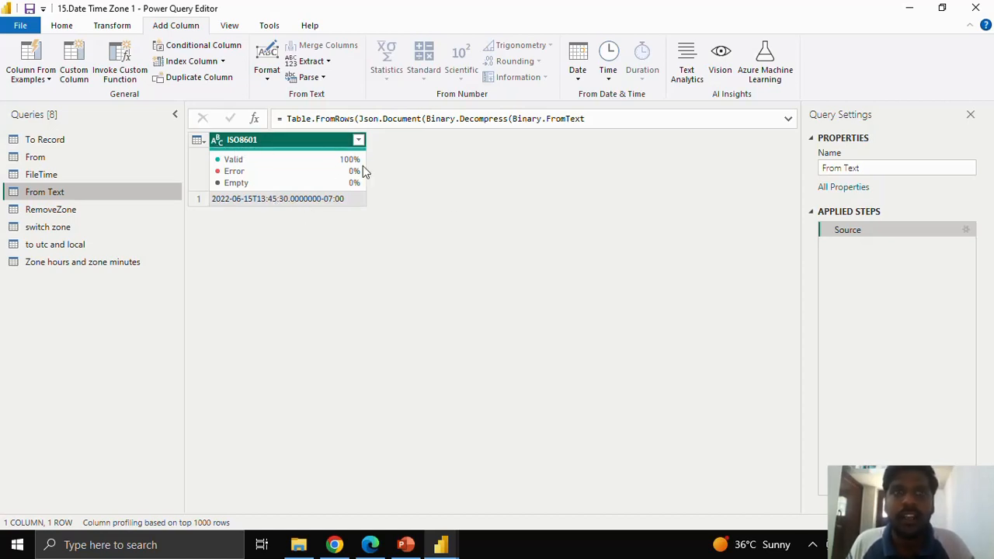
left_click(81, 72)
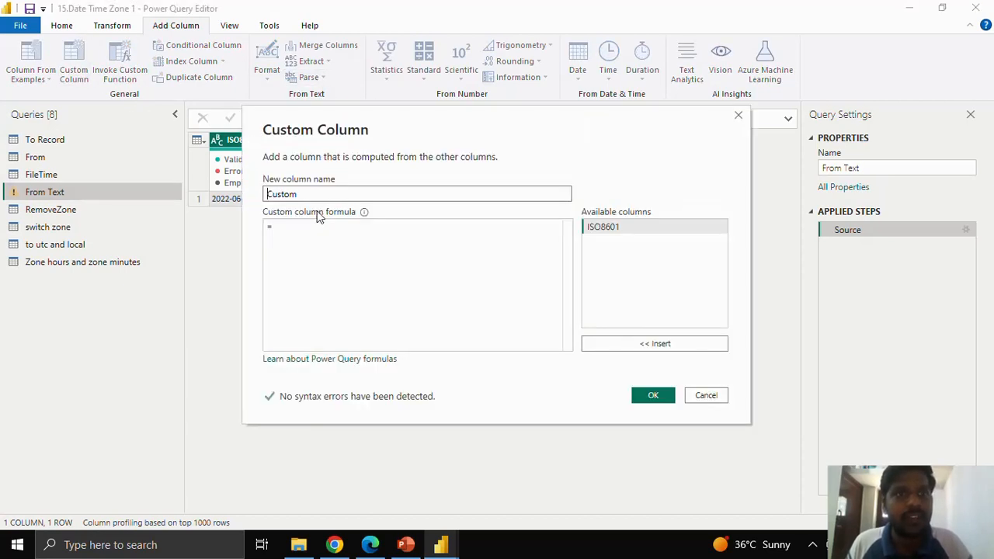
left_click(288, 227)
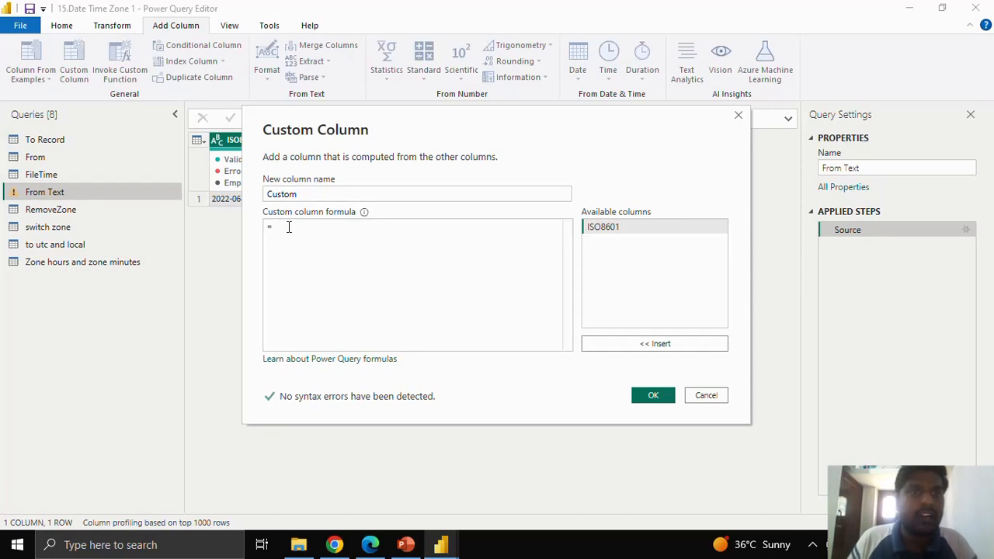
left_click_drag(300, 195, 260, 198)
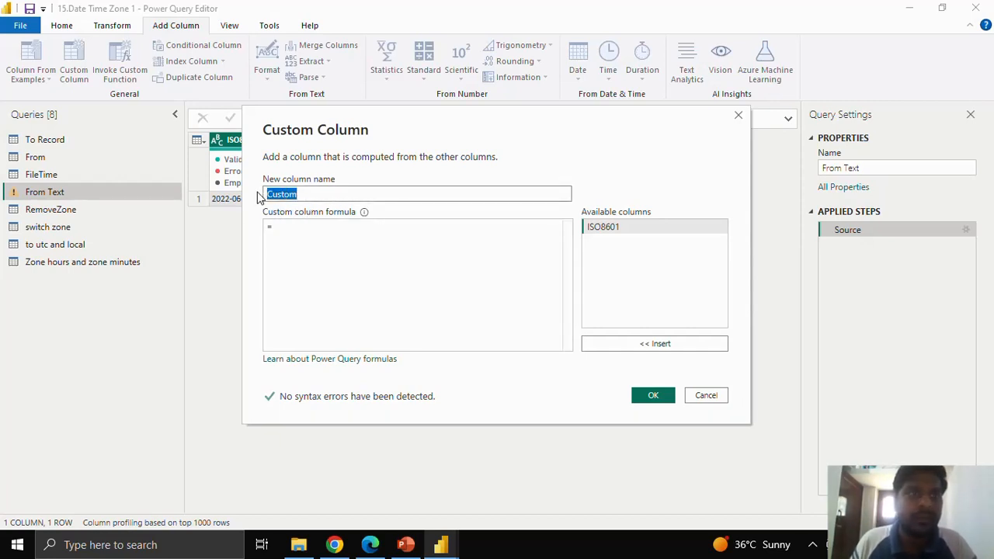
type("From Text")
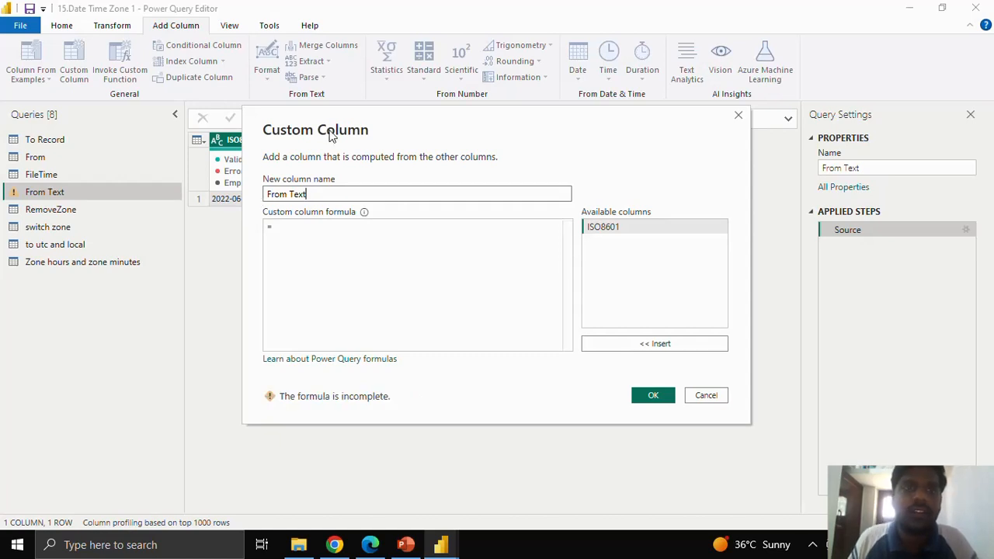
- Begin the custom column formula with DateTimeZone.FromText, using the ISO8601 column as its first argument
left_click_drag(381, 109, 407, 96)
left_click(331, 205)
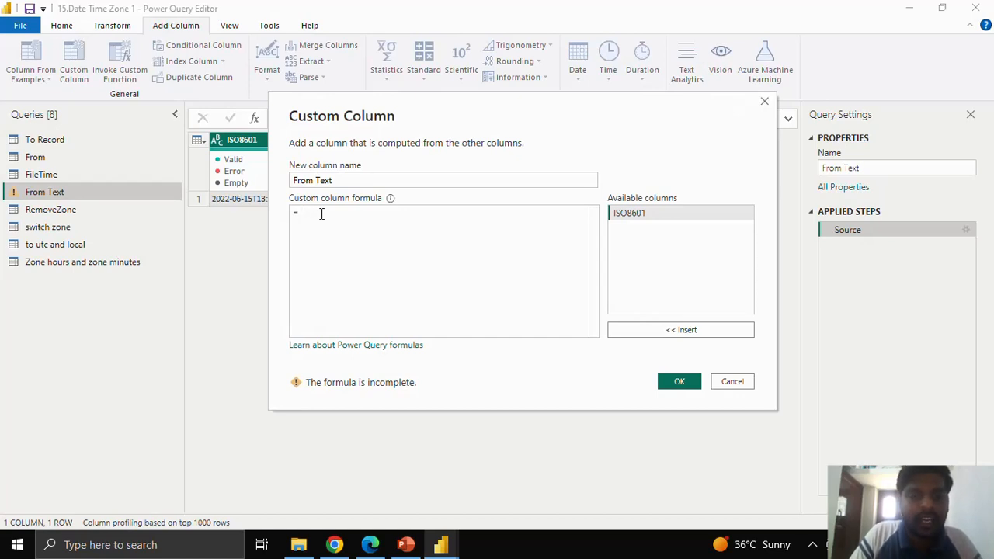
type("From")
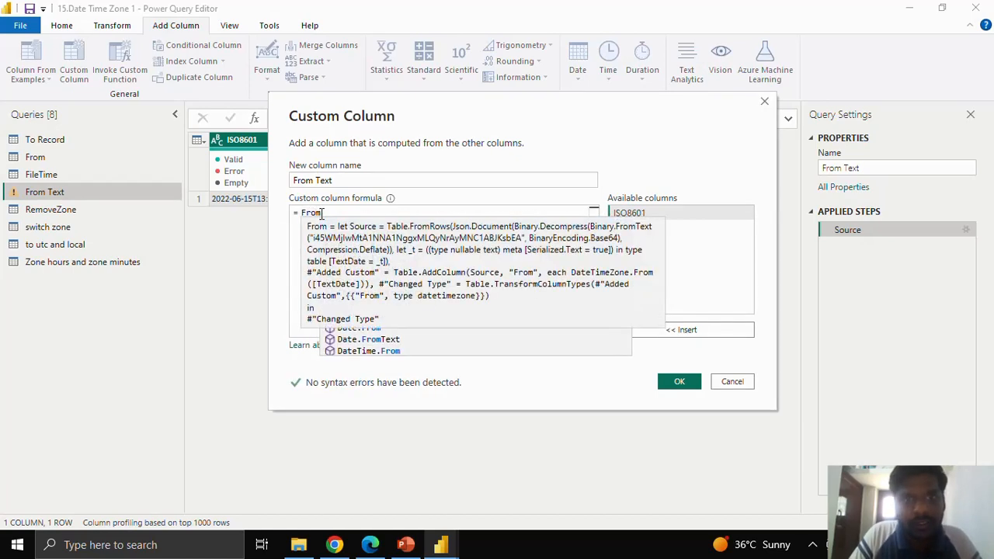
type("Text")
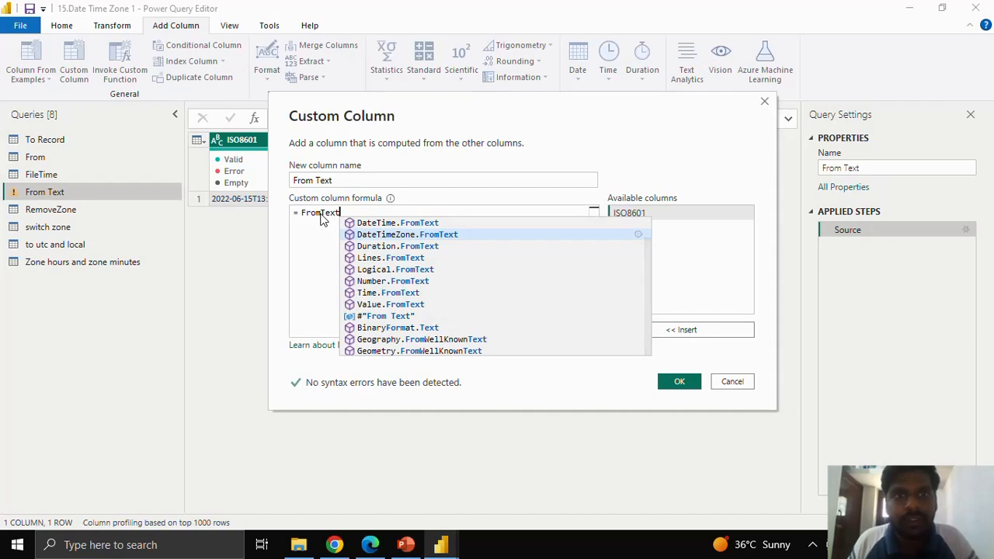
left_click(410, 236)
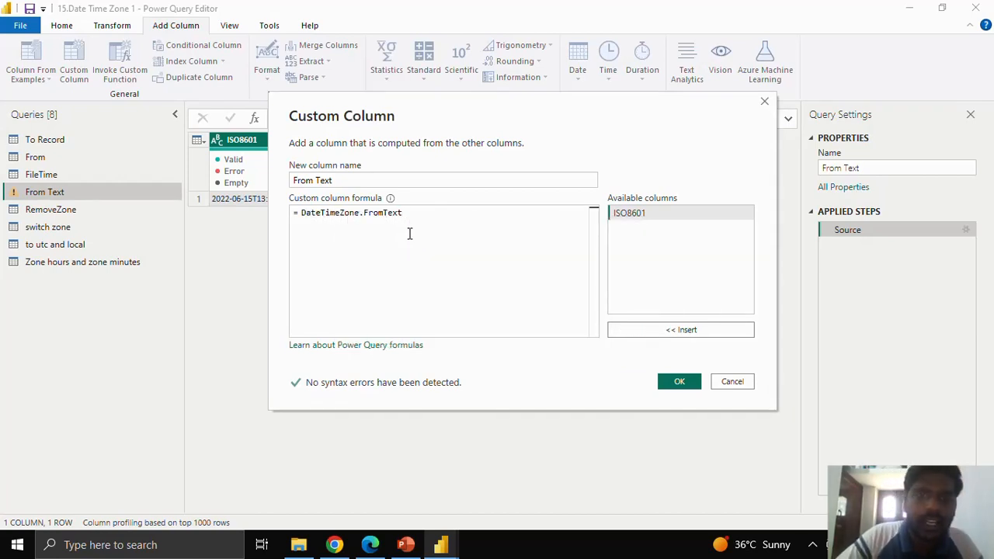
type("(")
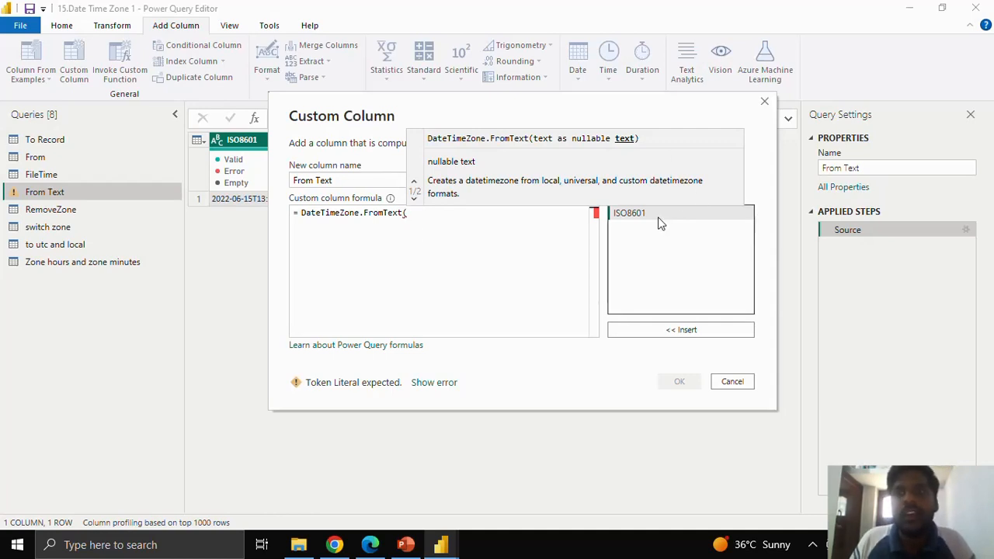
left_click(658, 217)
left_click(649, 332)
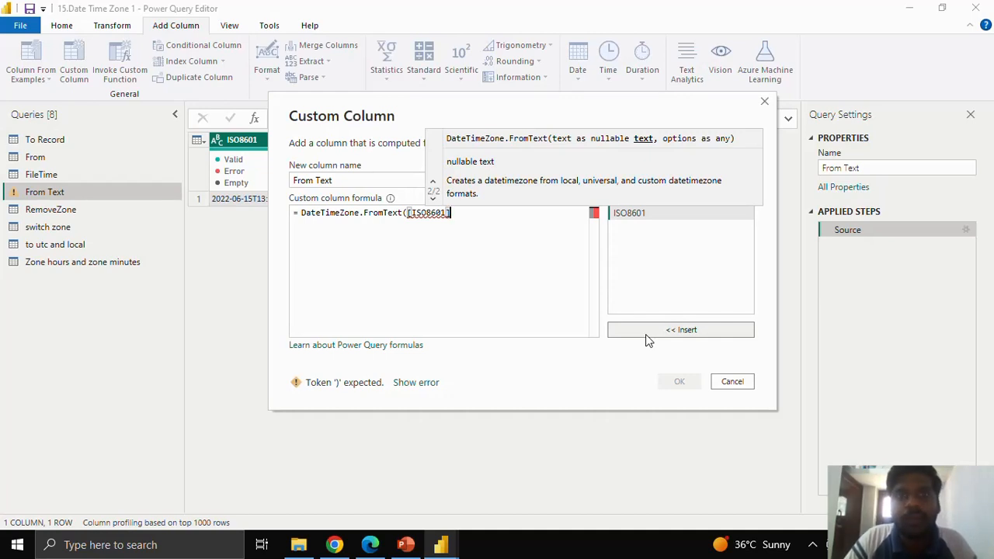
- Complete the FromText formula with the options record [Format = "O",Culture = "en-US"] as its second argument
type(",")
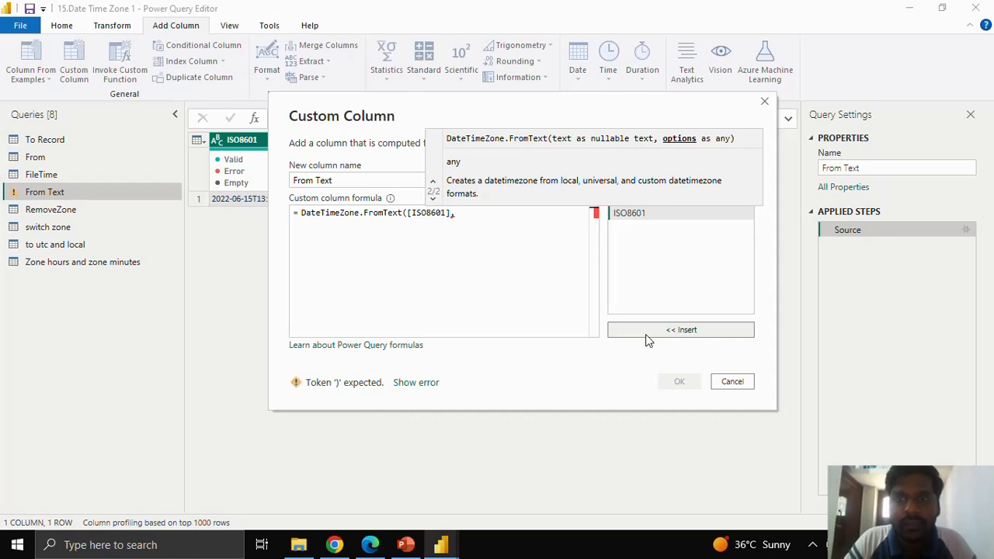
type("[")
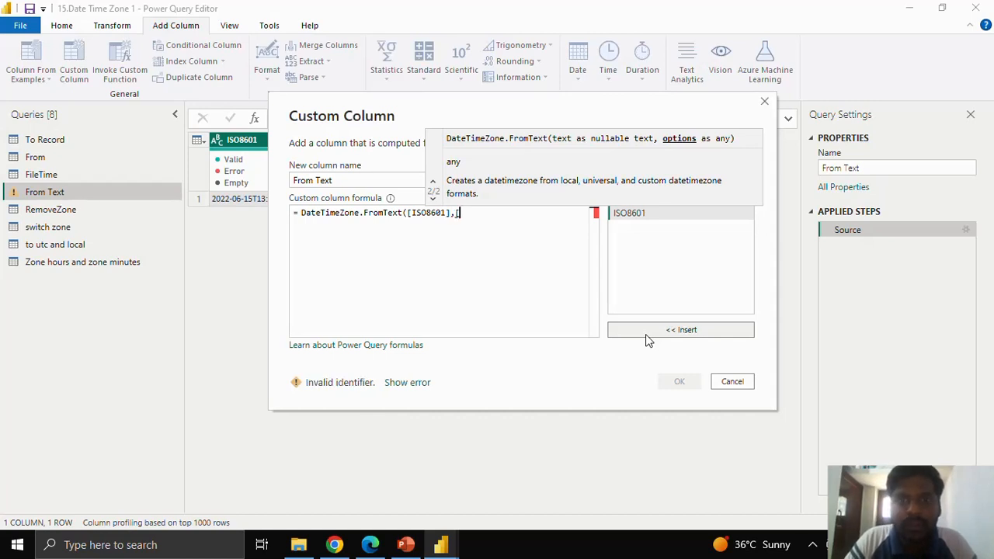
type("Format")
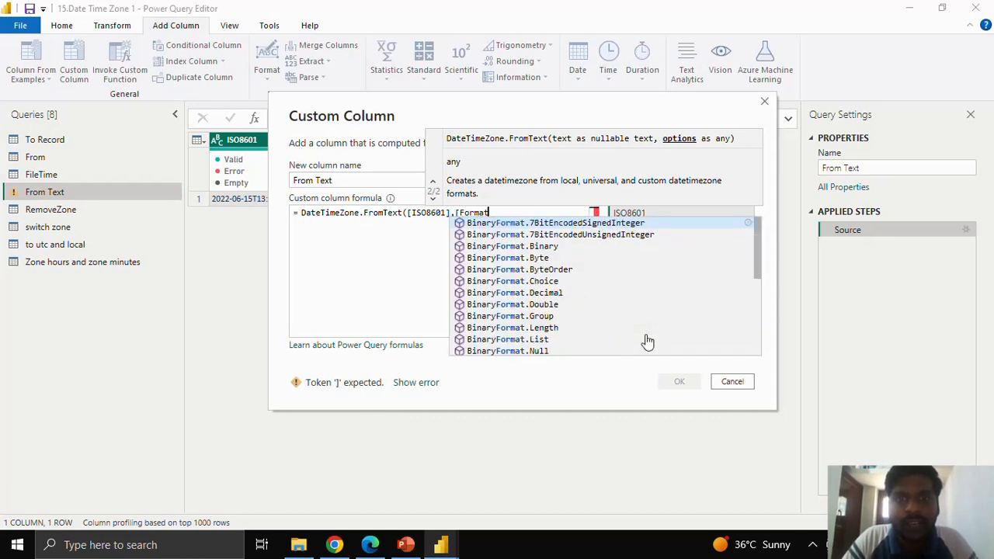
type(" = ")
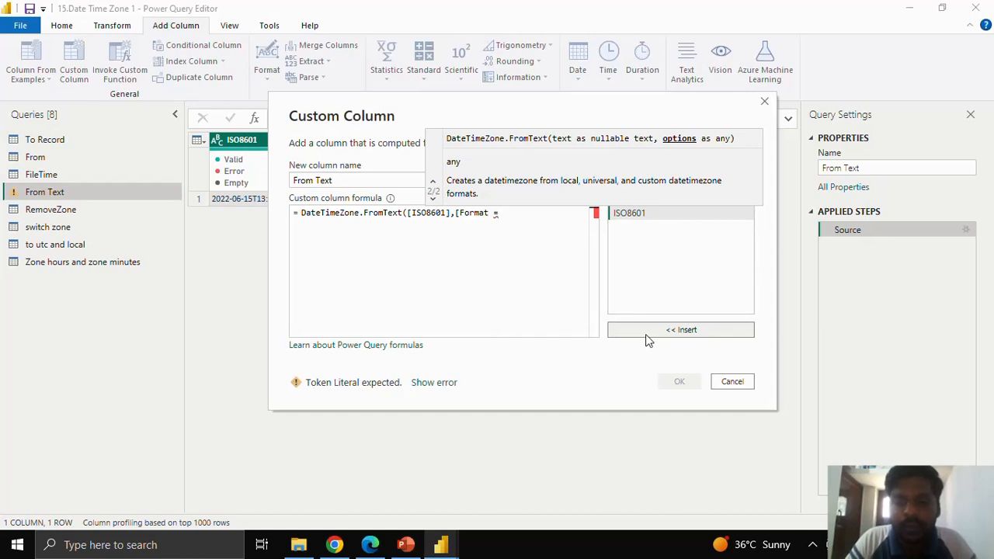
type("\"O\"")
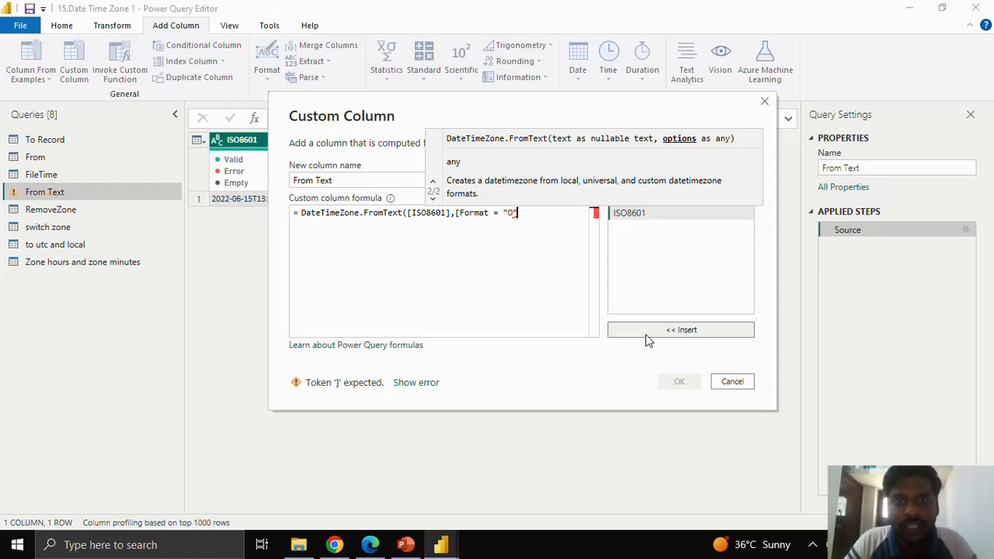
type(",")
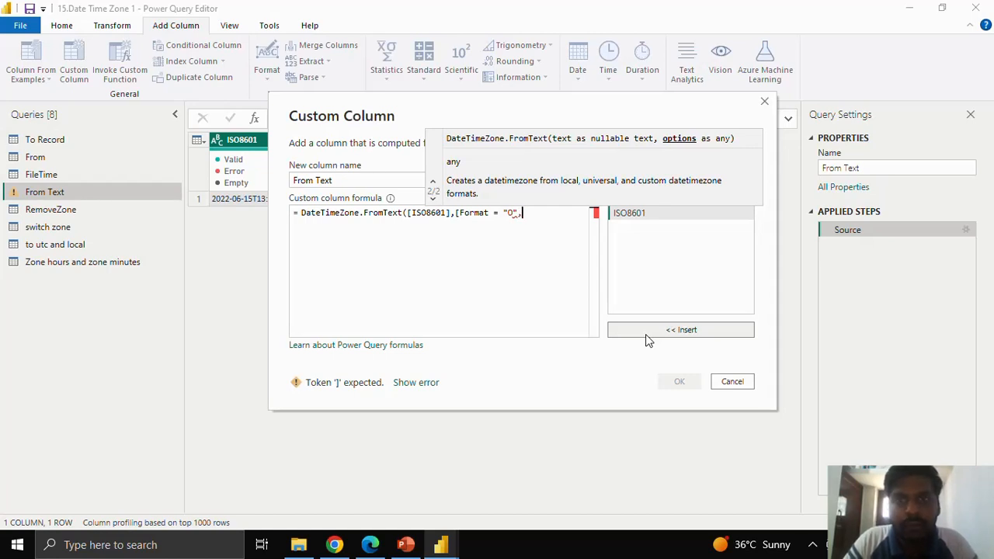
type("Cultur")
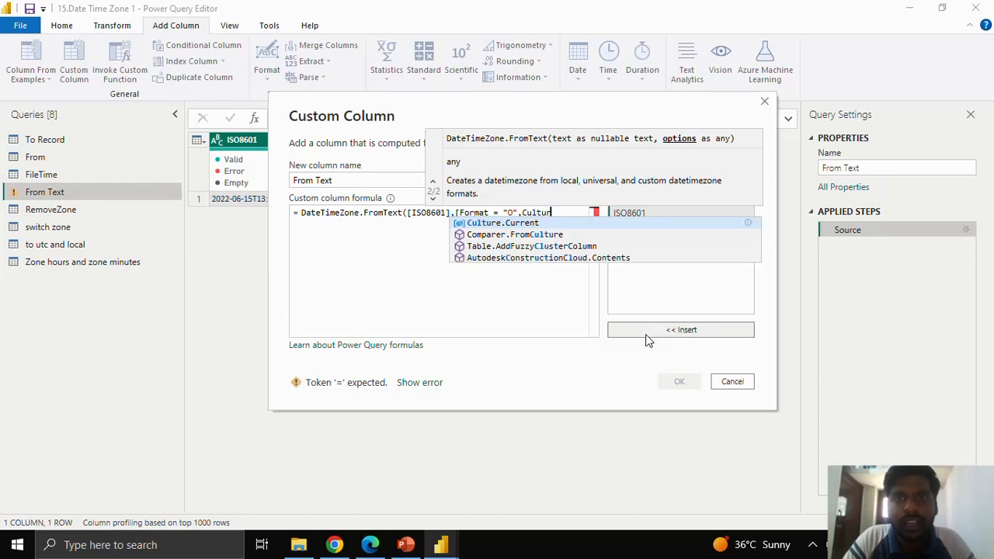
type("e = \"en")
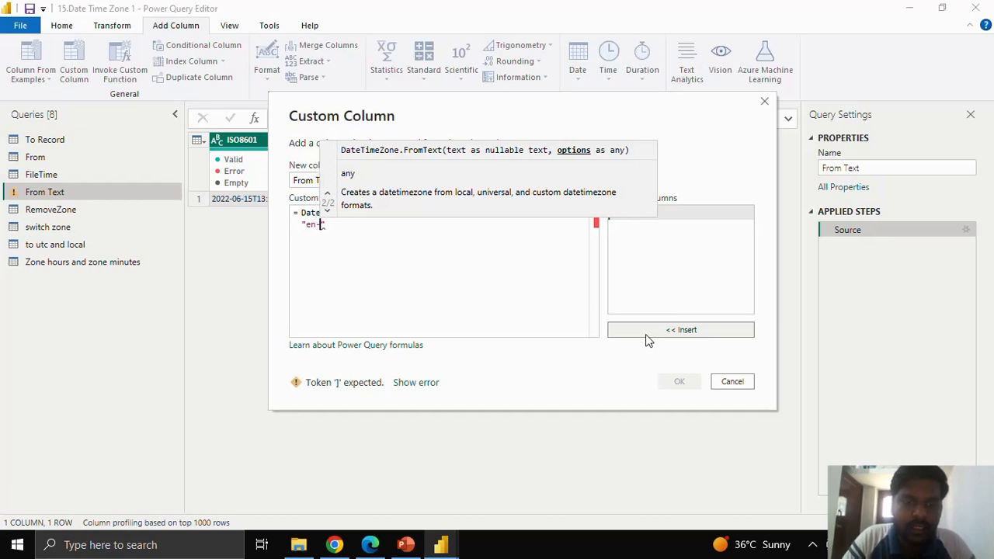
type("-US\"")
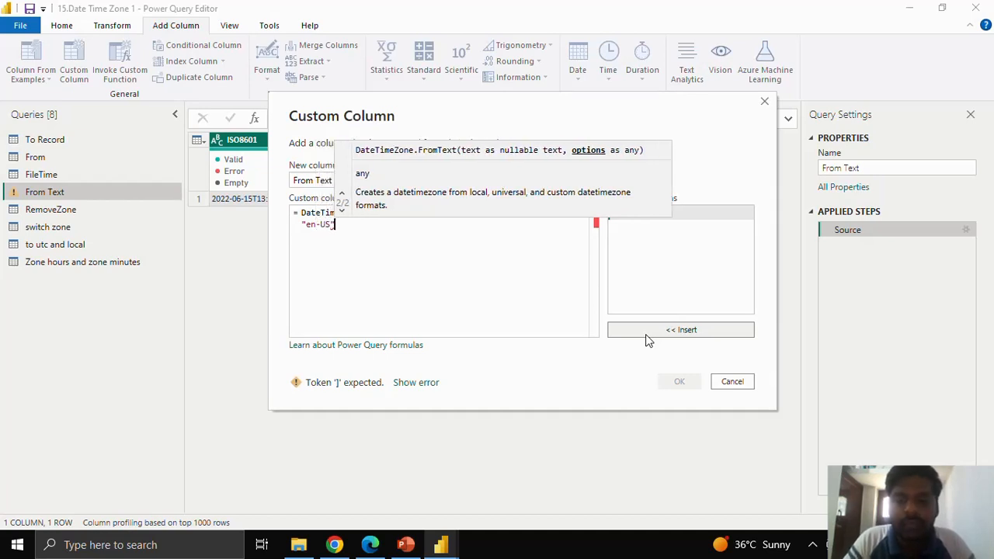
type("]")
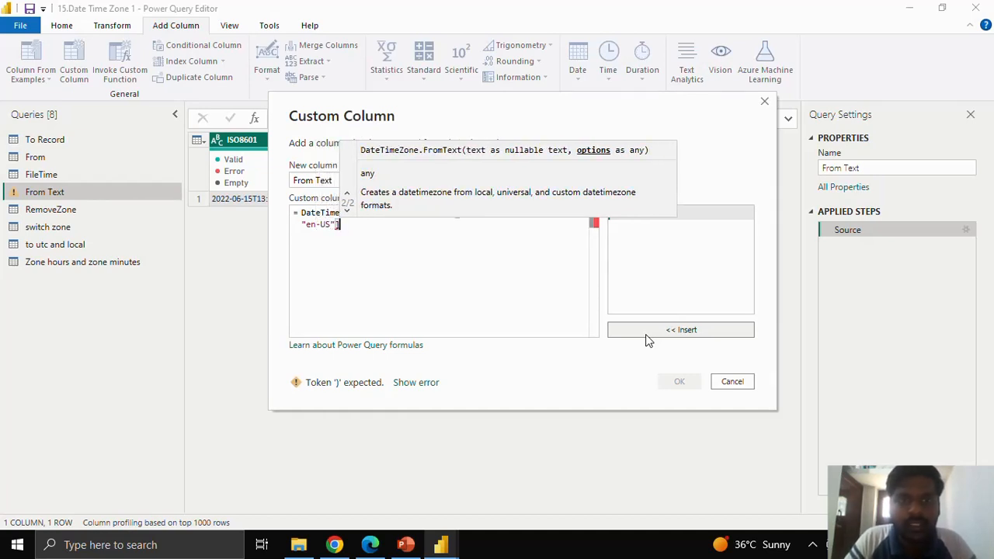
type(")")
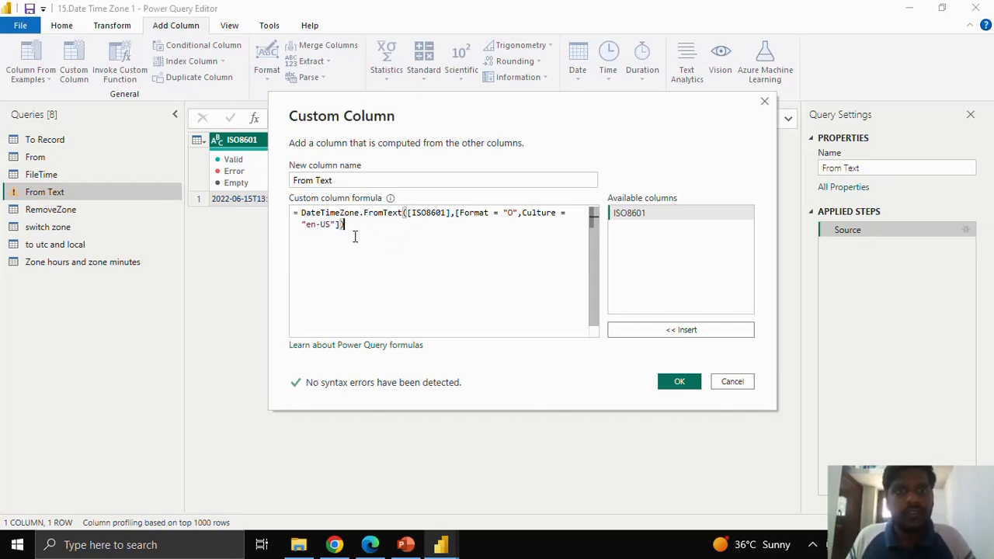
- Create the From Text column and set its data type to Date/Time/Timezone
left_click_drag(407, 213, 575, 225)
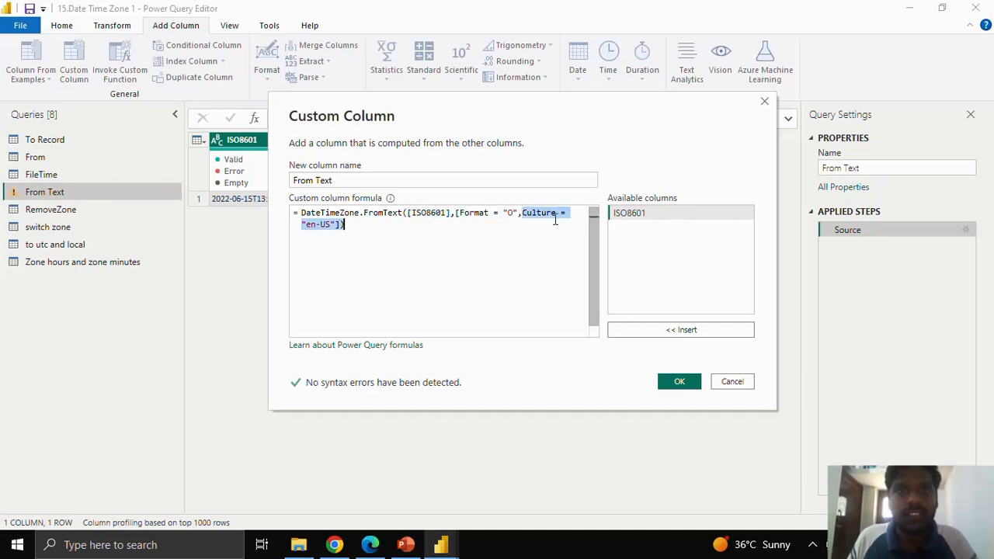
left_click(693, 381)
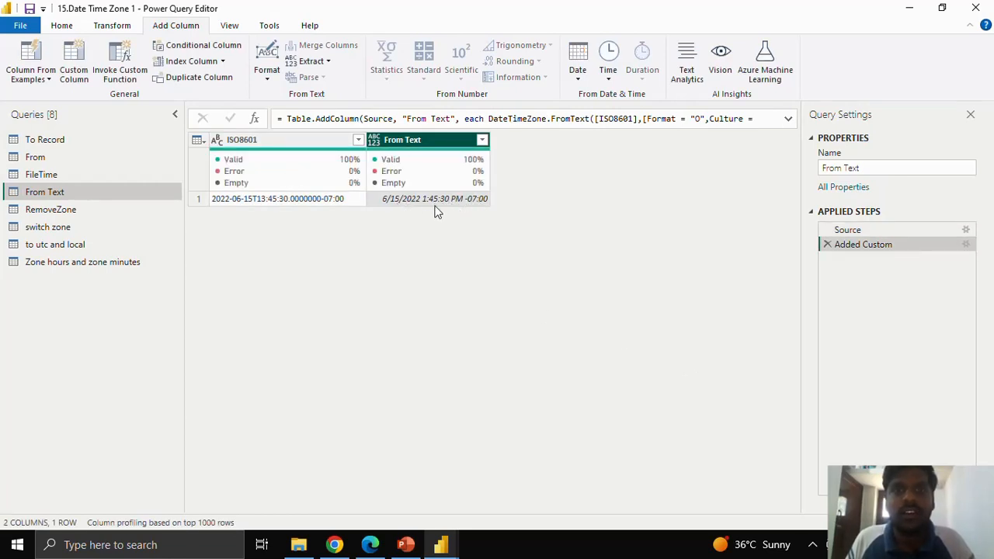
left_click(374, 140)
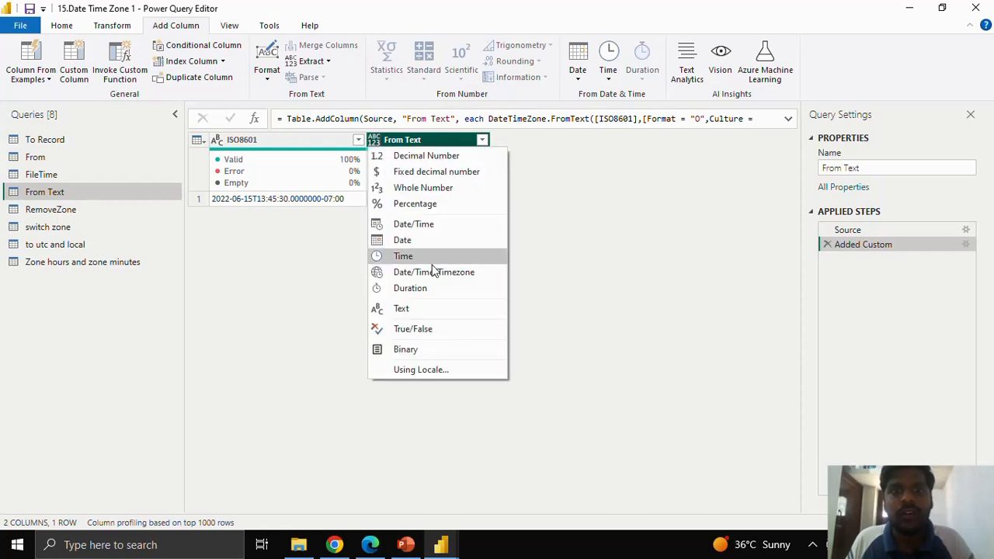
left_click(432, 269)
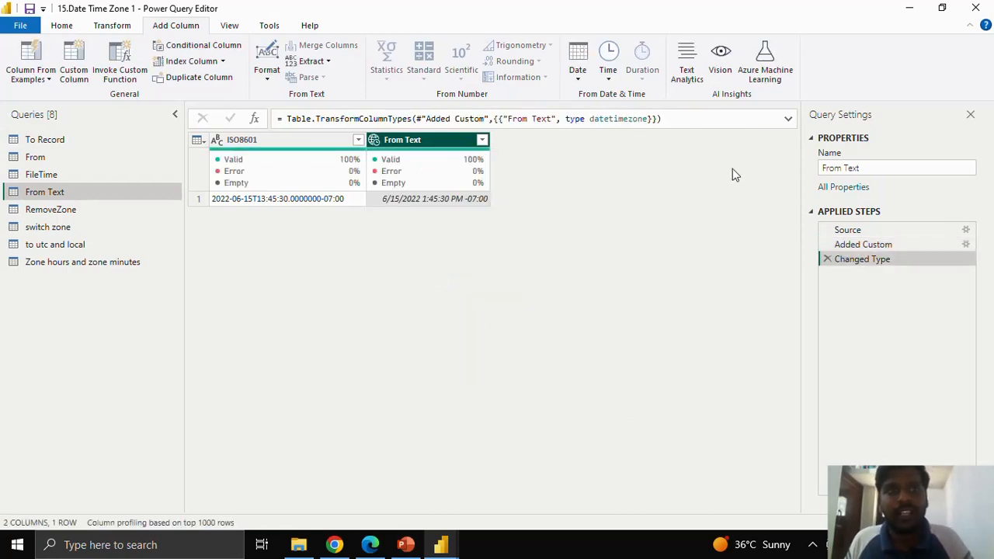
- In the RemoveZone query, start a custom column named Remove zone
left_click(115, 208)
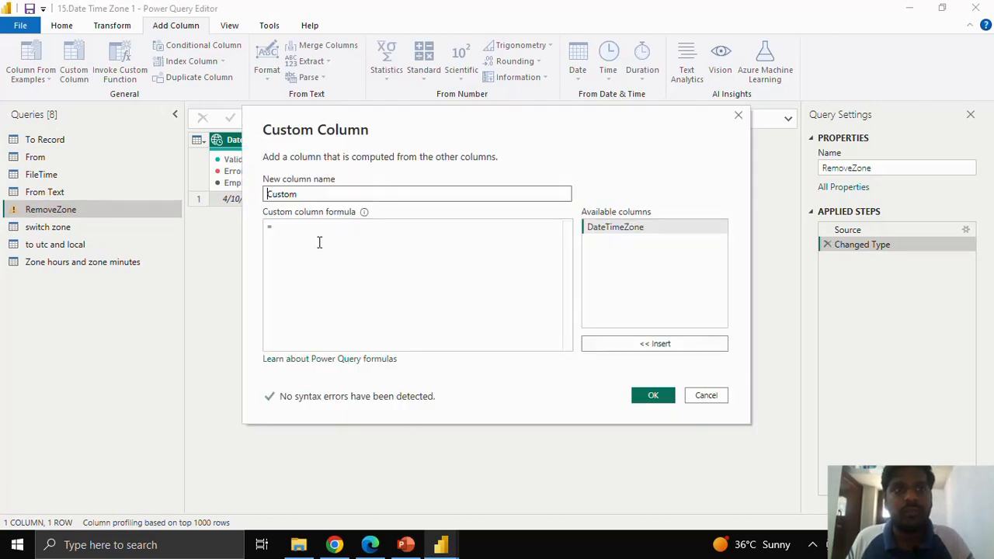
left_click(319, 240)
left_click(301, 193)
left_click_drag(300, 193, 255, 191)
type("Re")
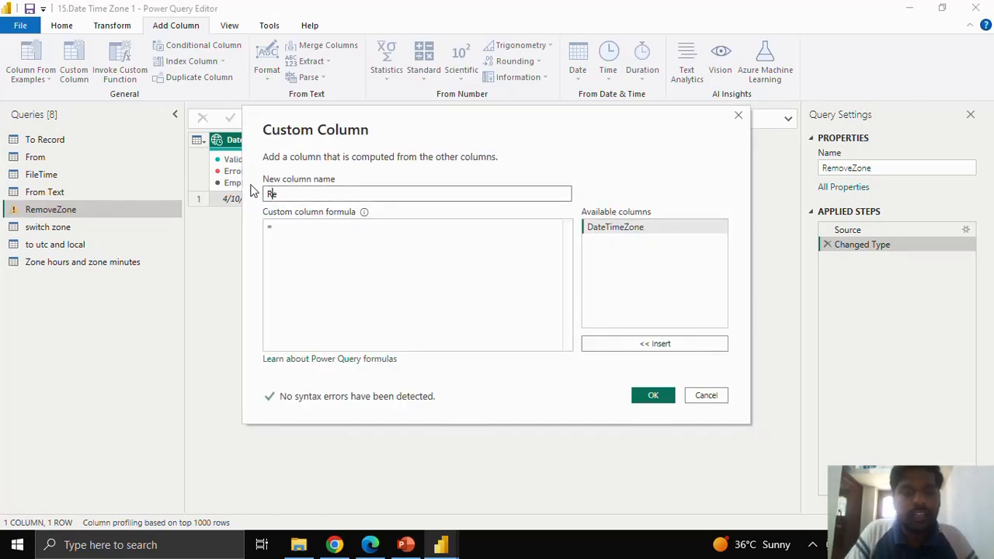
type("move zone")
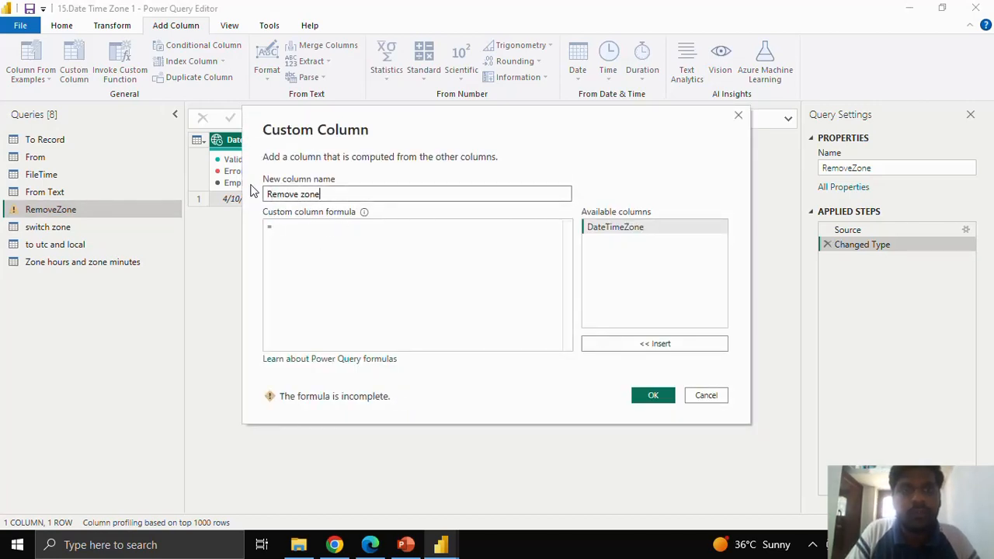
- Enter the formula DateTimeZone.RemoveZone([DateTimeZone]) for the Remove zone custom column
left_click(290, 226)
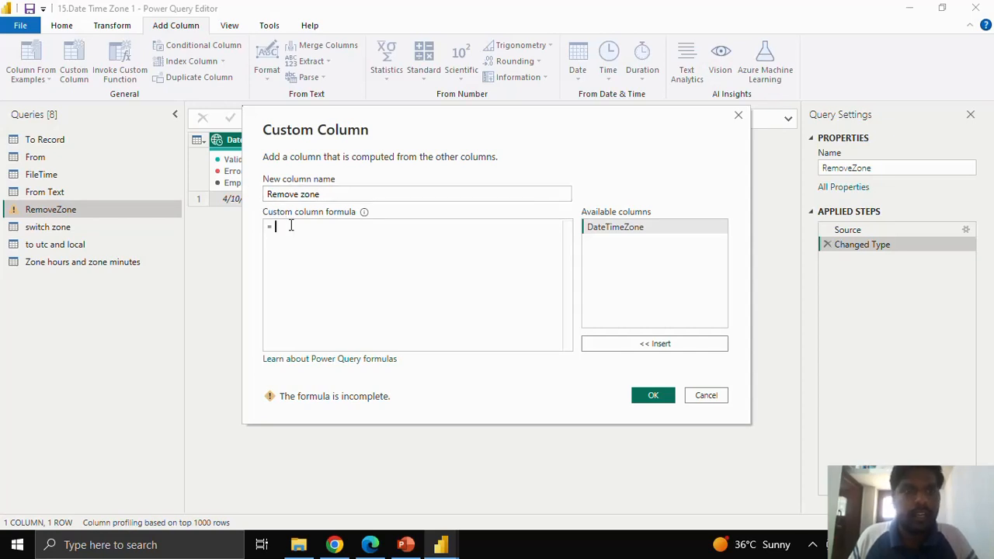
type("Rem")
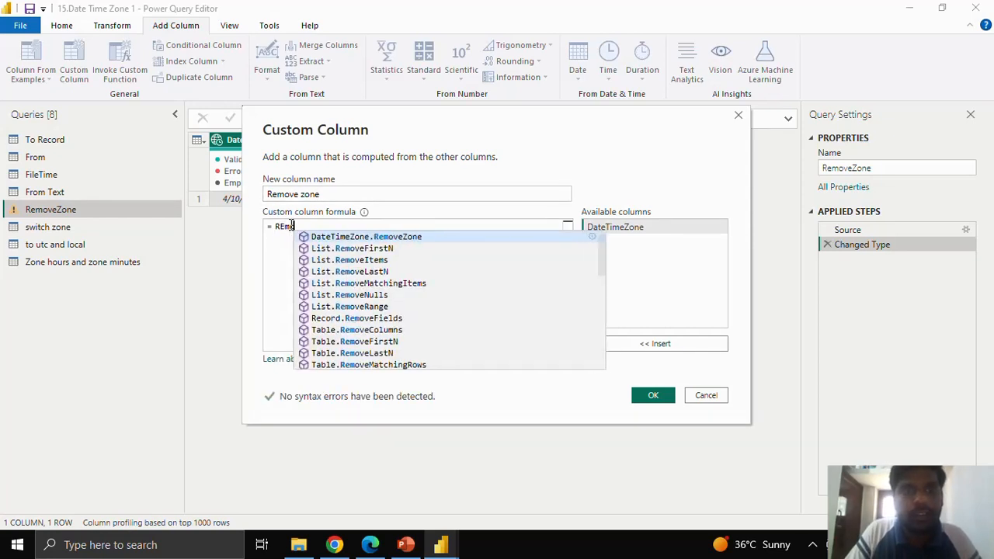
type("ove")
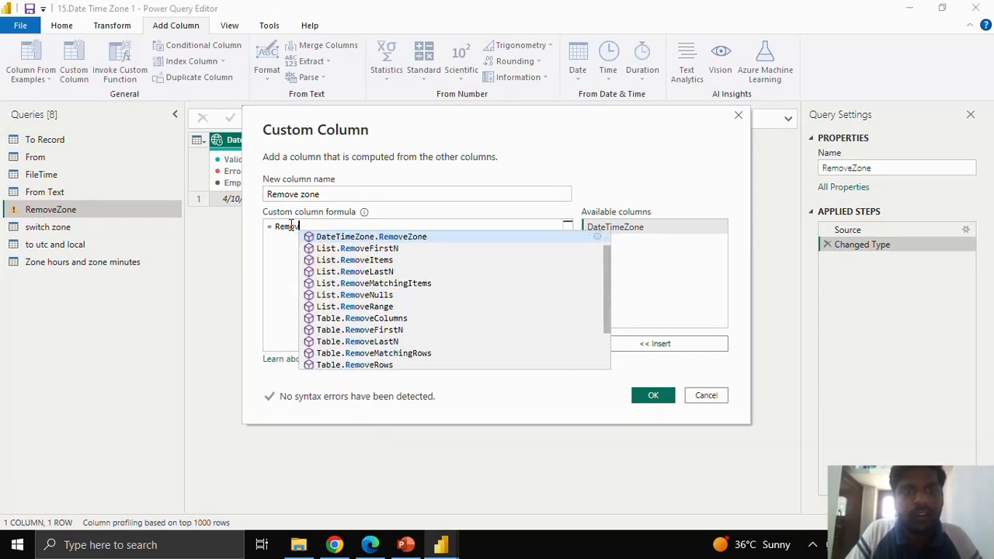
left_click(430, 239)
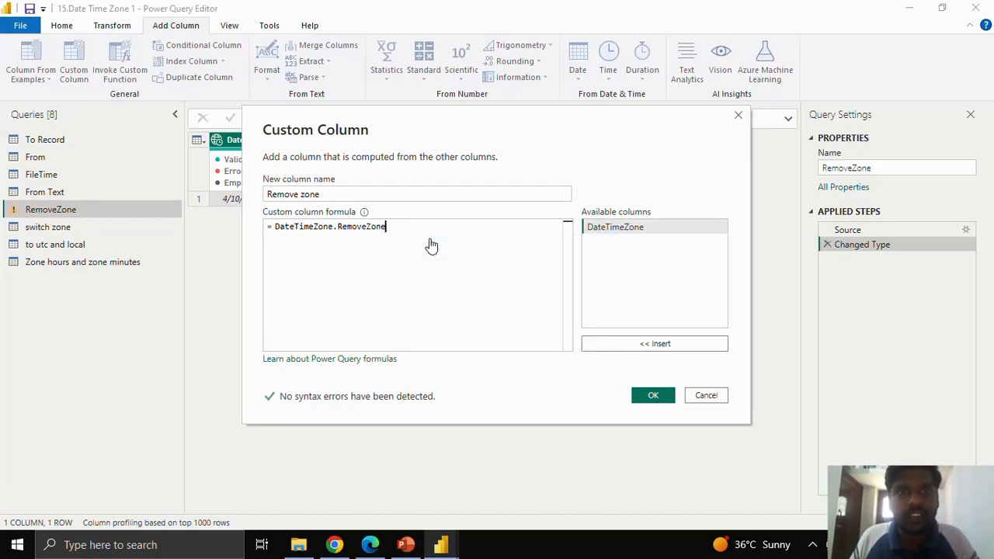
type("(")
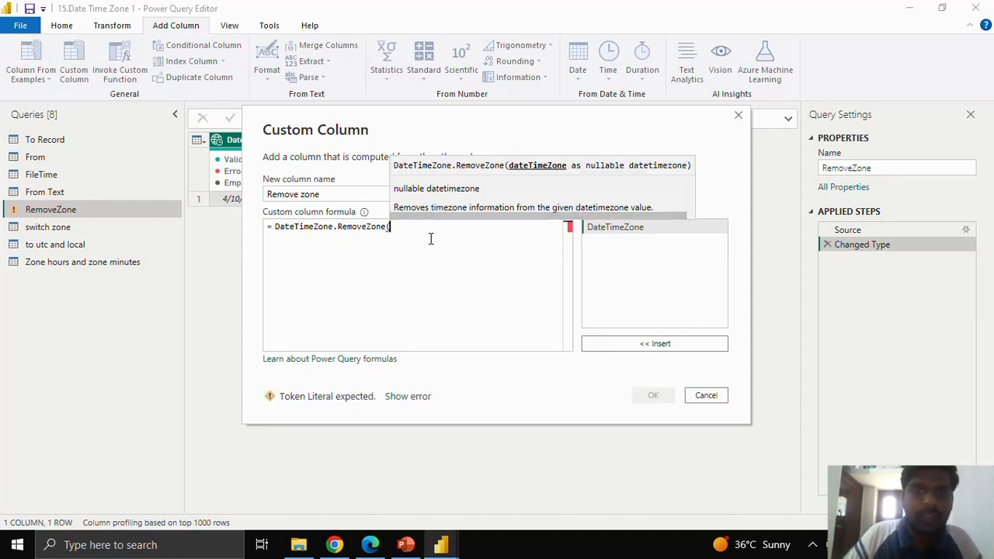
left_click(650, 343)
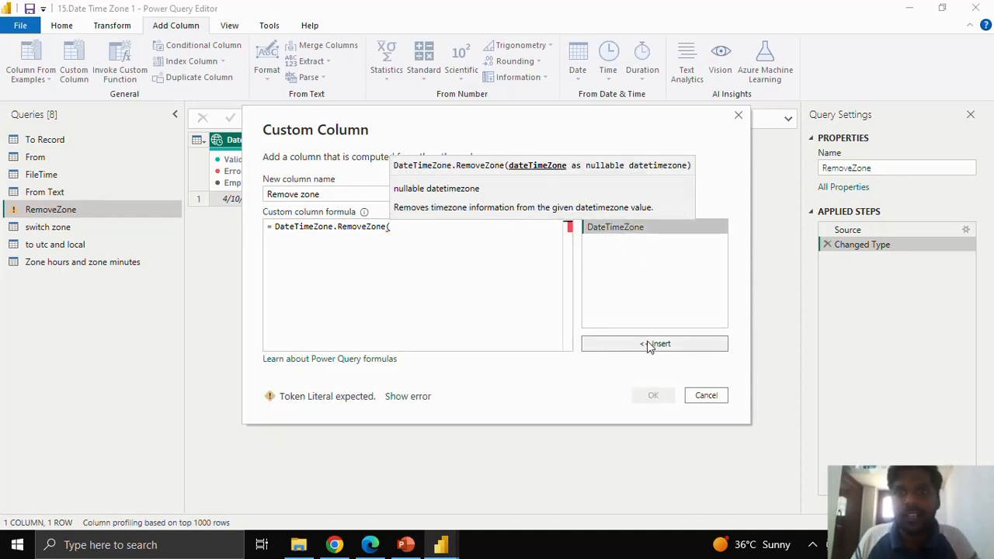
type(")")
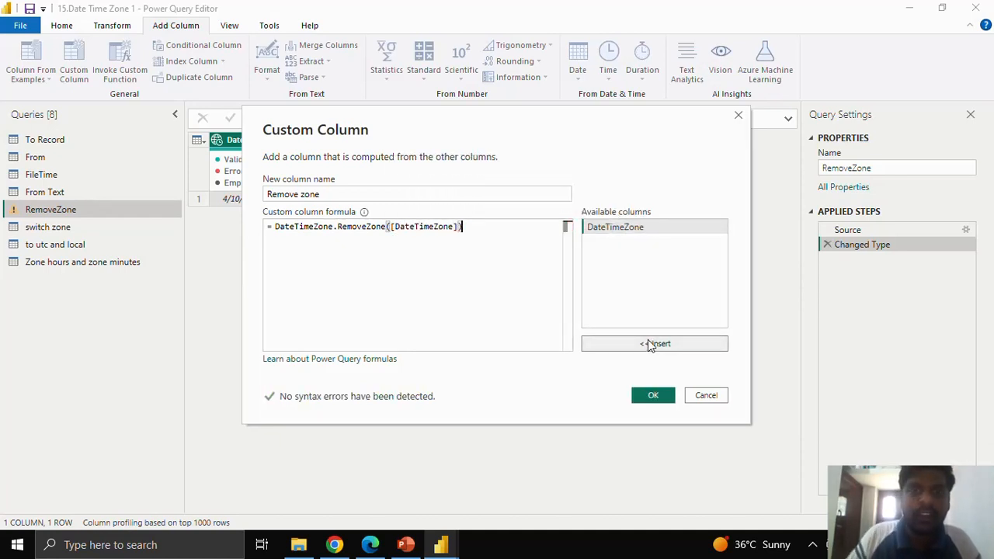
- Create the Remove zone column and set its data type to Date/Time
left_click(652, 397)
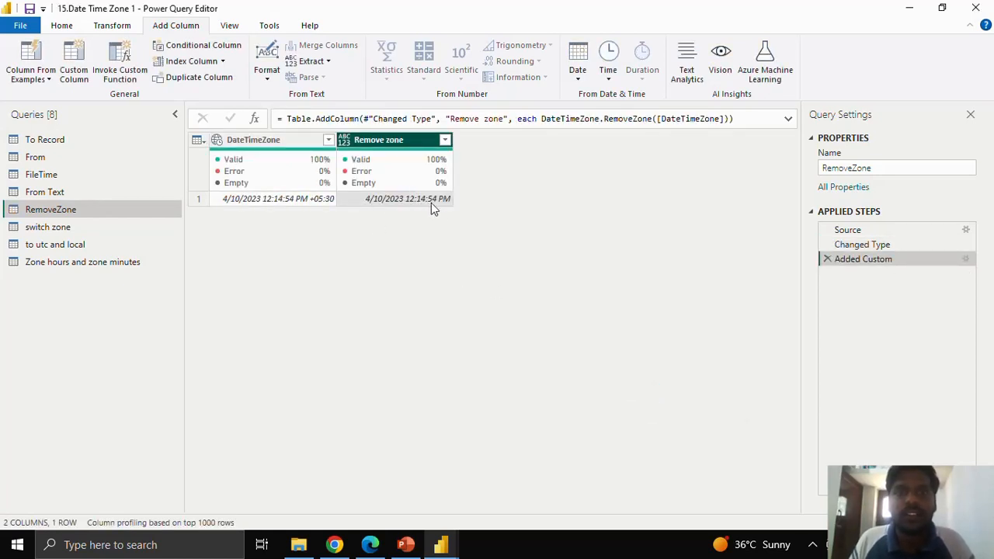
left_click(346, 140)
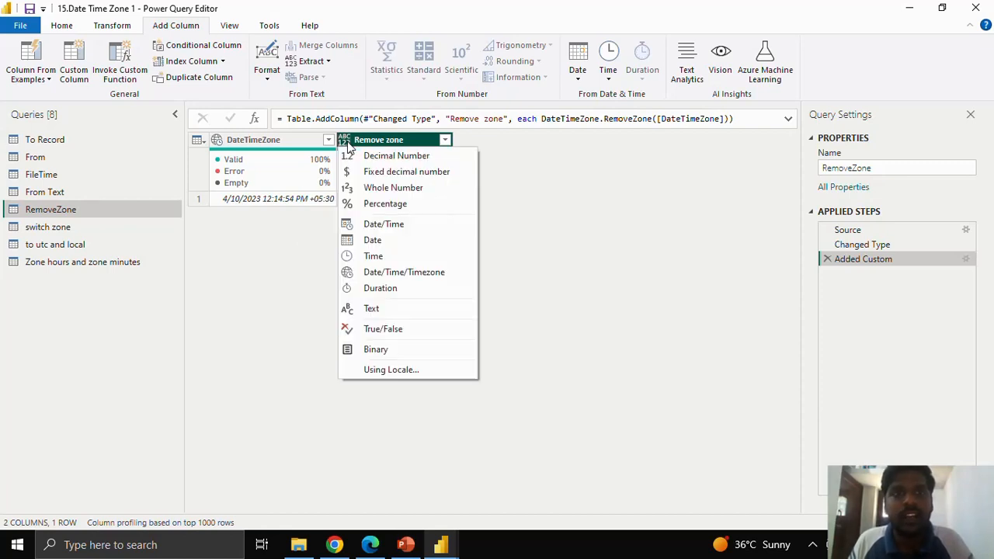
left_click(393, 224)
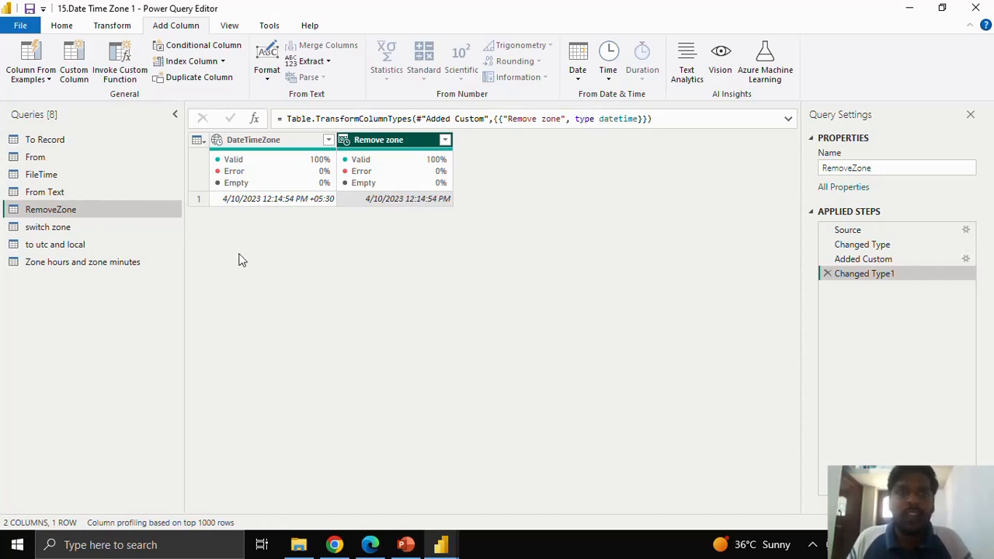
- In the switch zone query, start a custom column named switch zone
left_click(145, 231)
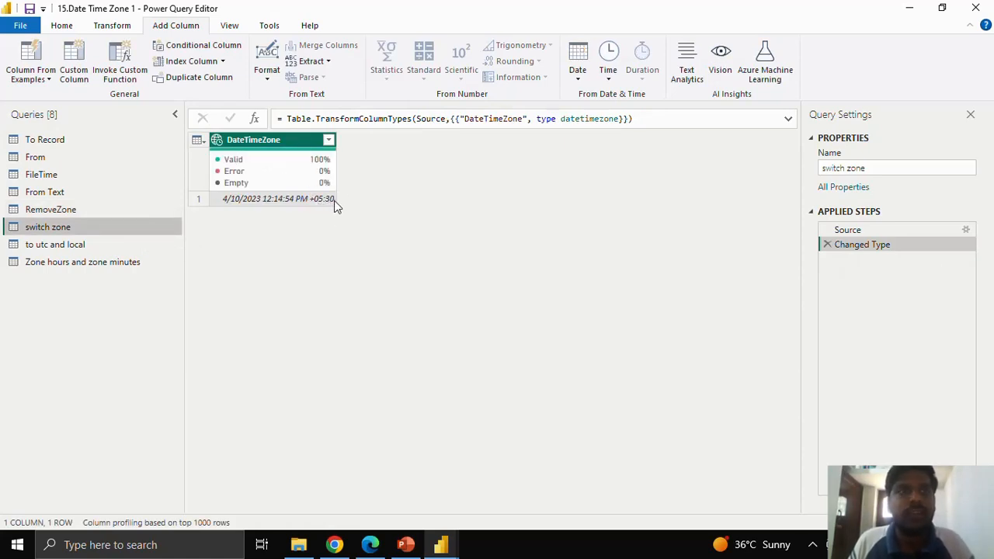
left_click(78, 72)
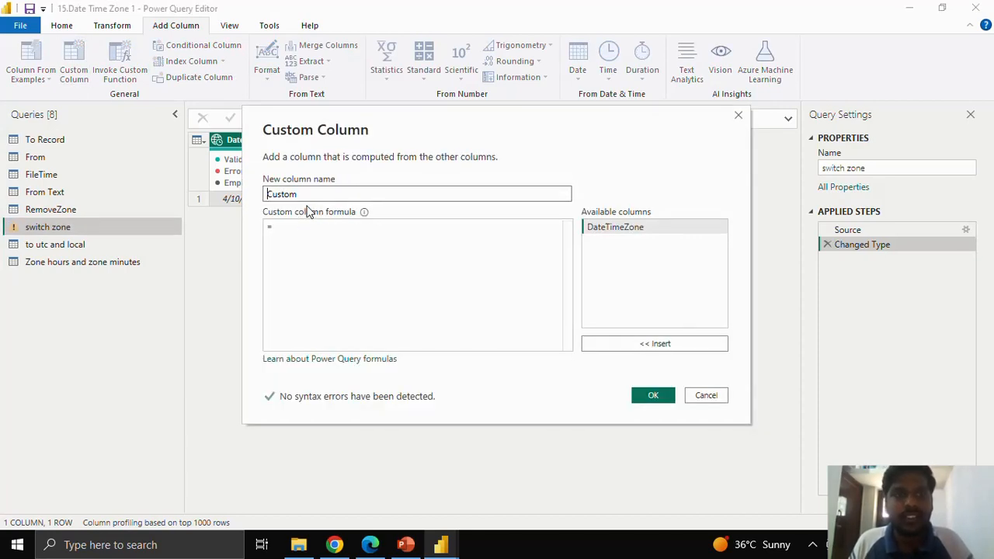
left_click_drag(375, 193, 267, 196)
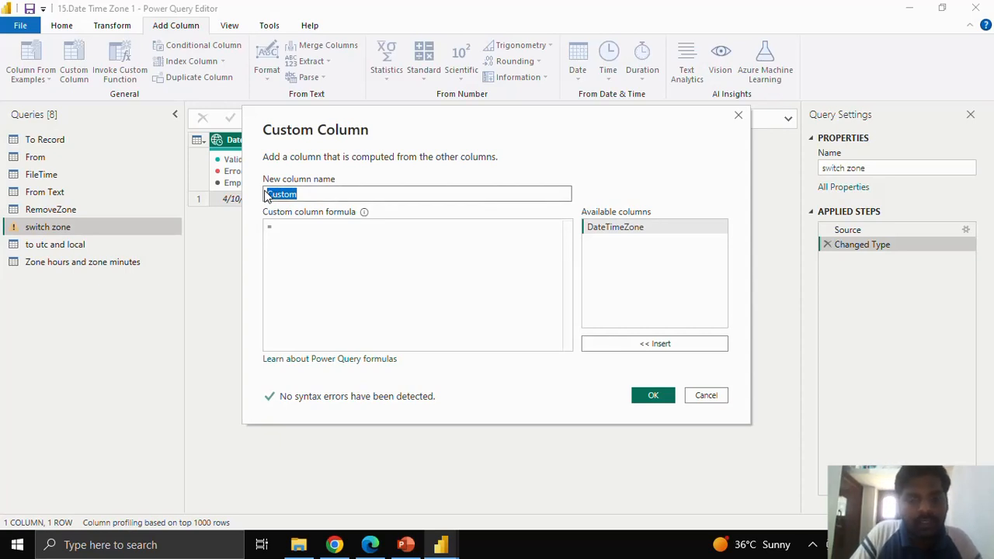
key("BackSpace")
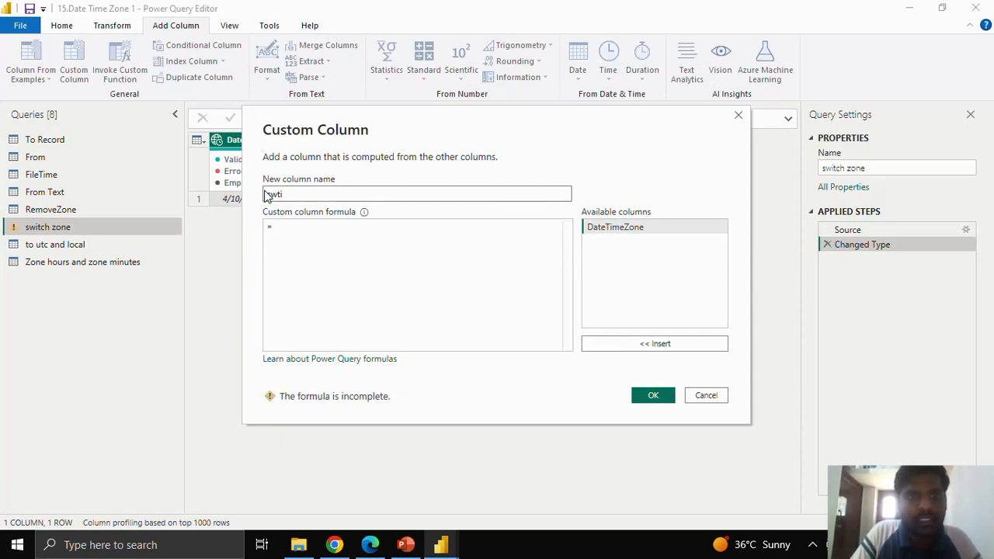
type("switch")
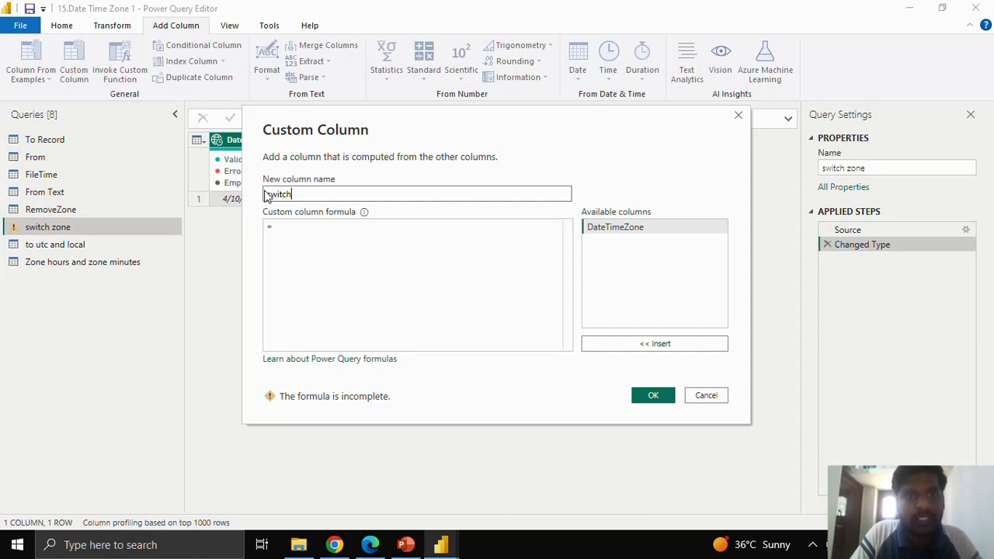
type(" zone")
- Enter the custom column formula DateTimeZone.SwitchZone([DateTimeZone],7,0), with 7 timezone hours and 0 timezone minutes
left_click(342, 236)
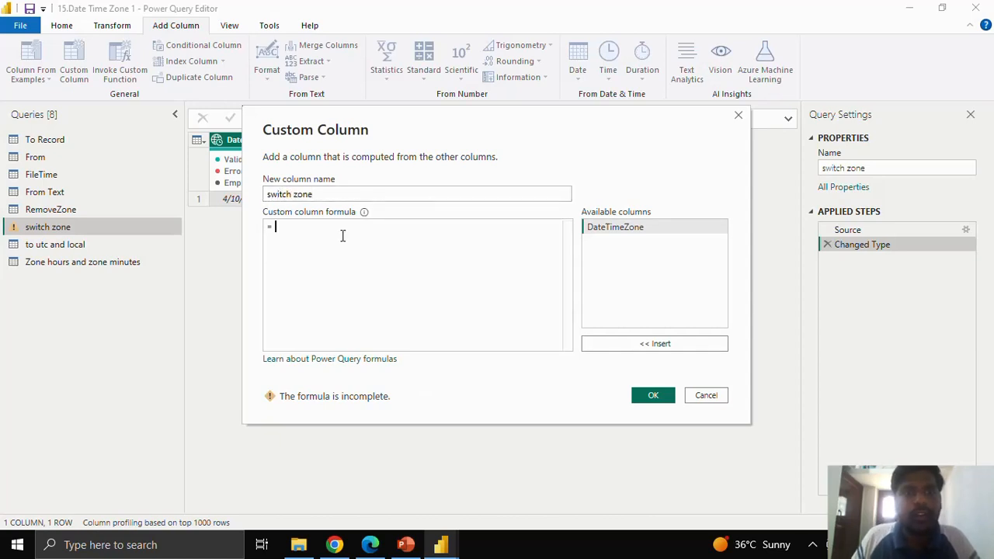
type("switch")
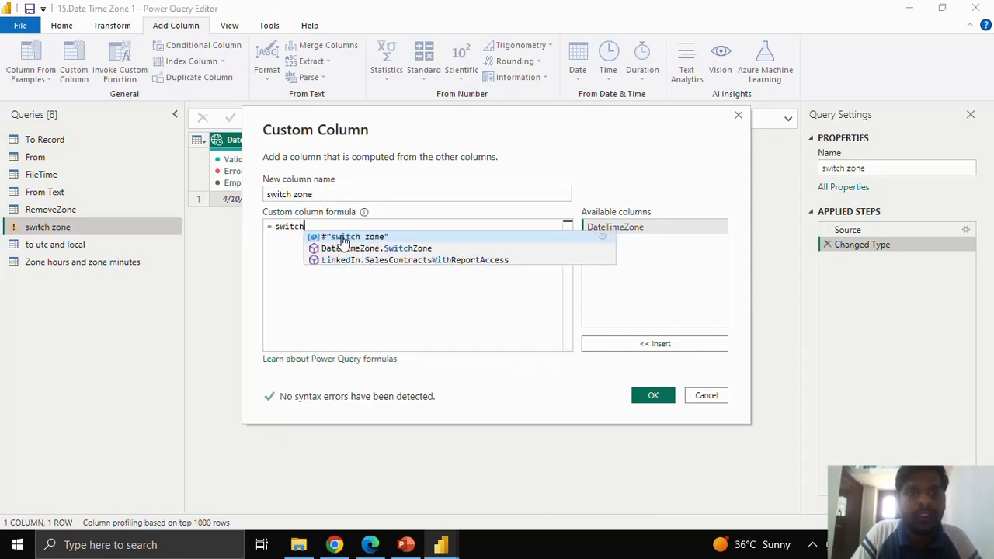
type("zo")
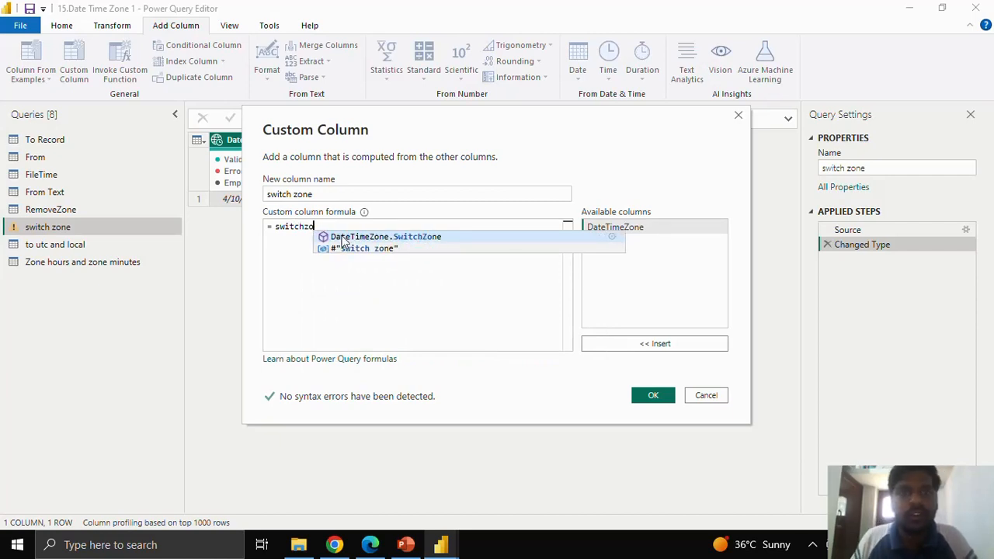
left_click(415, 236)
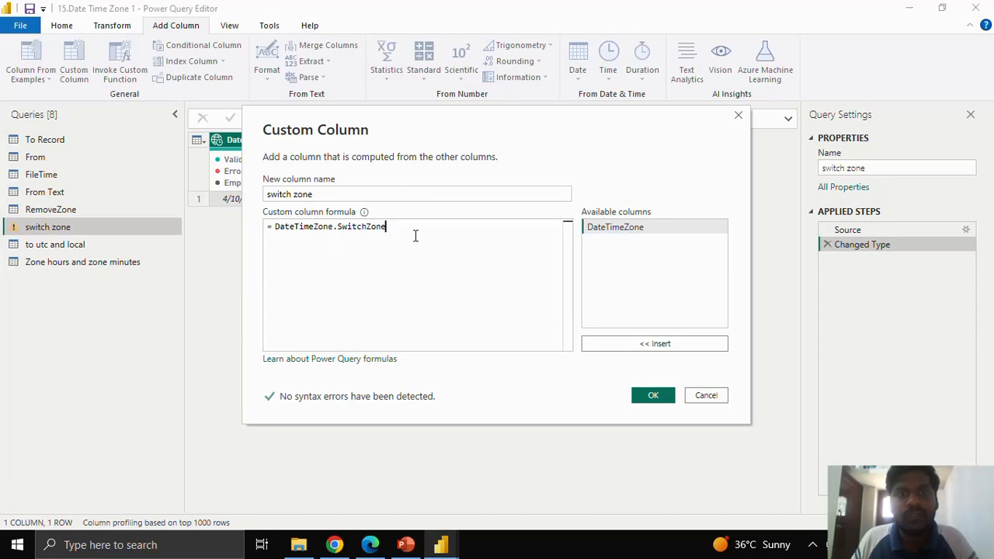
type("(")
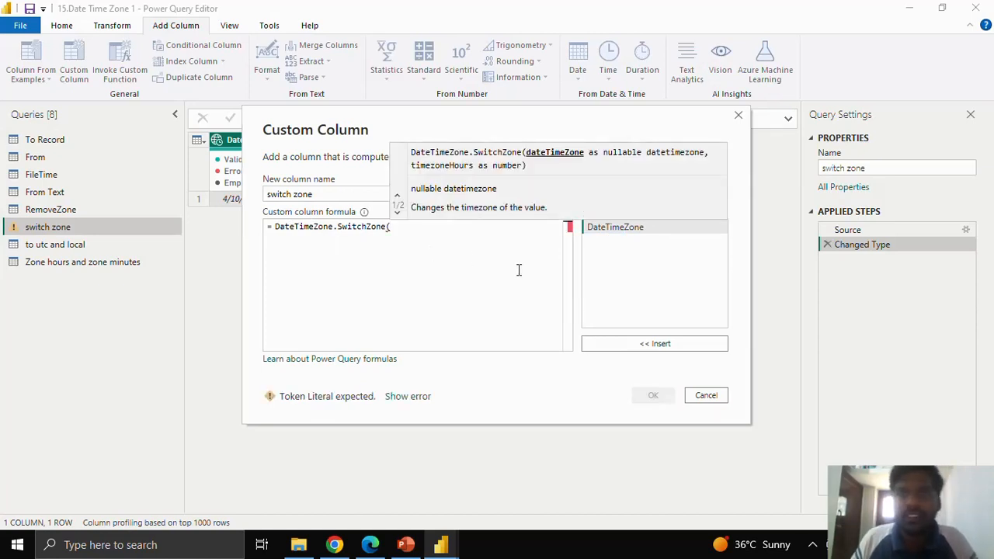
left_click(607, 344)
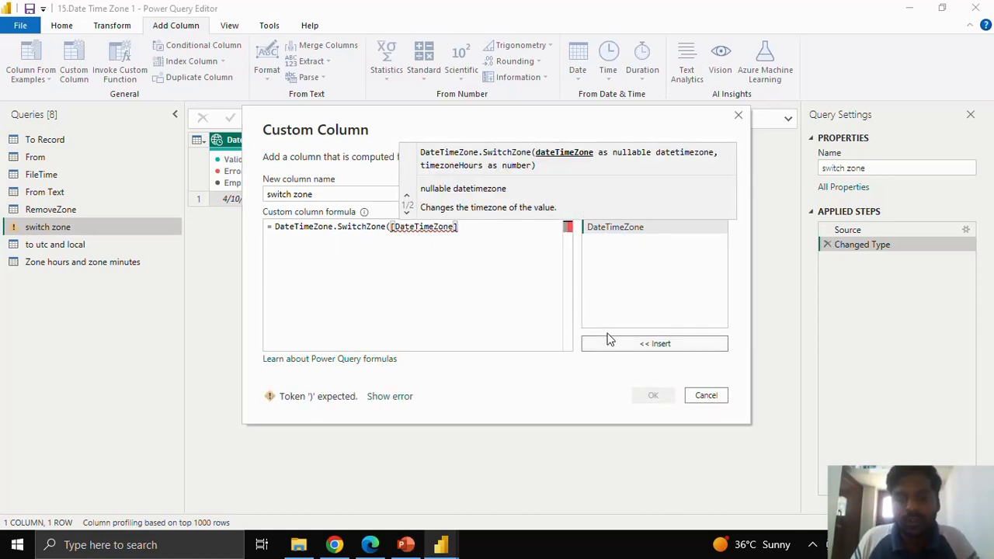
type(",")
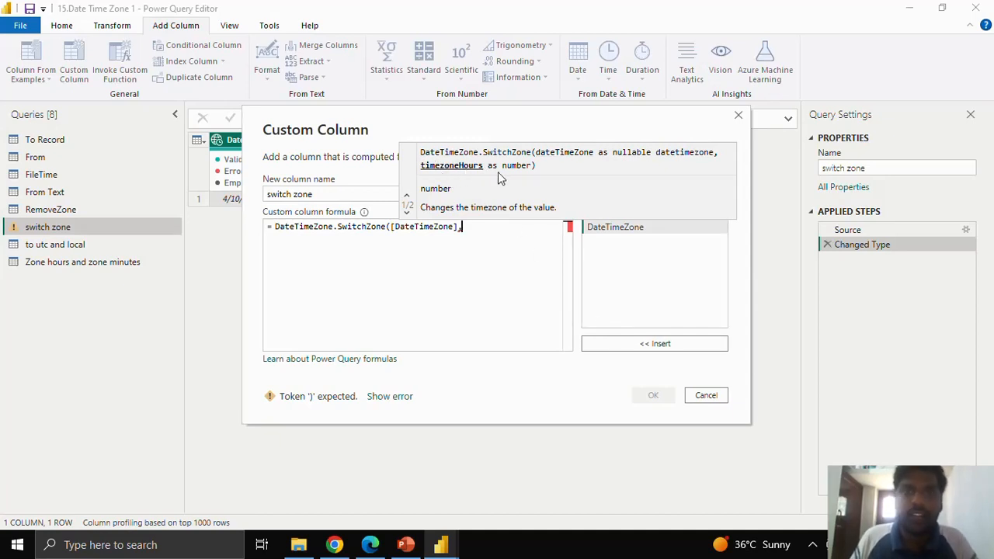
type("7")
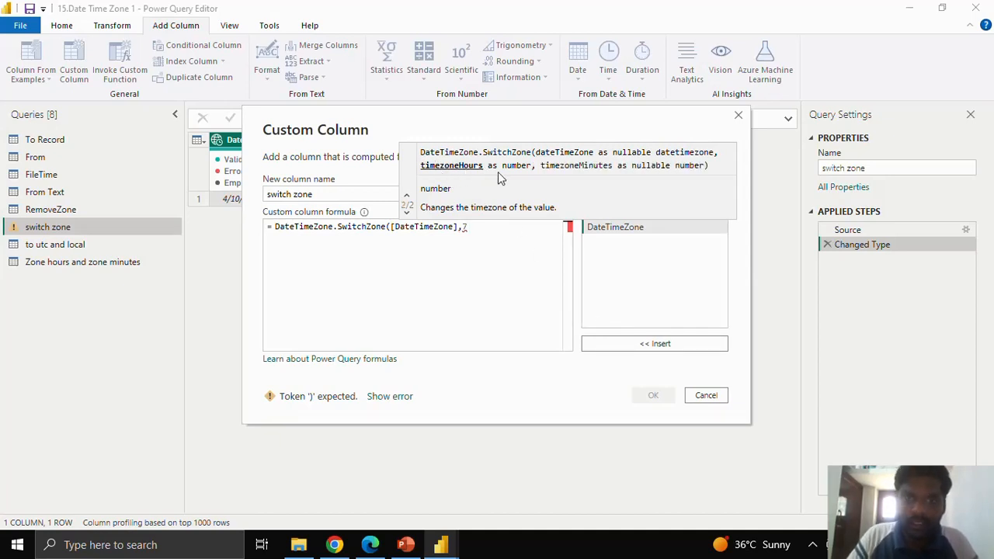
type(",0")
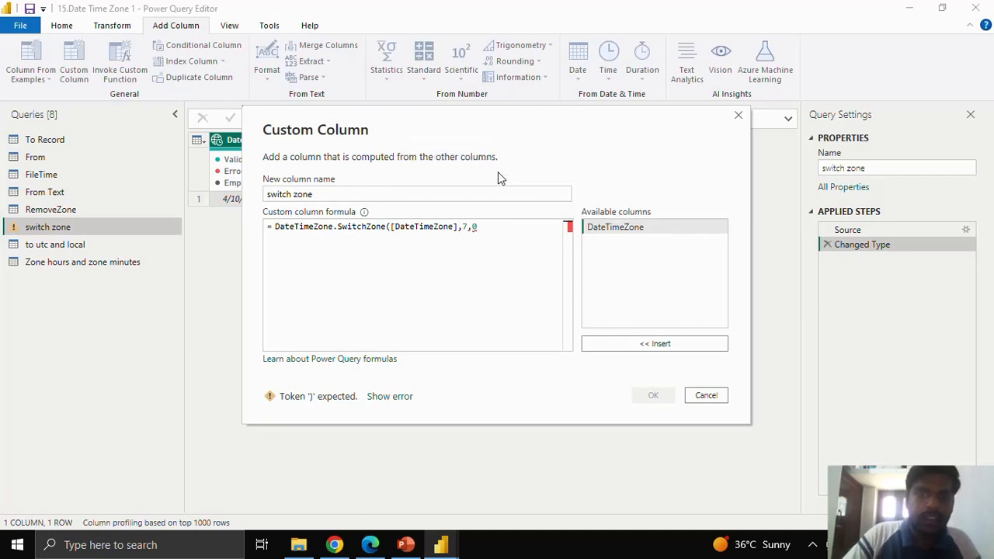
type(")")
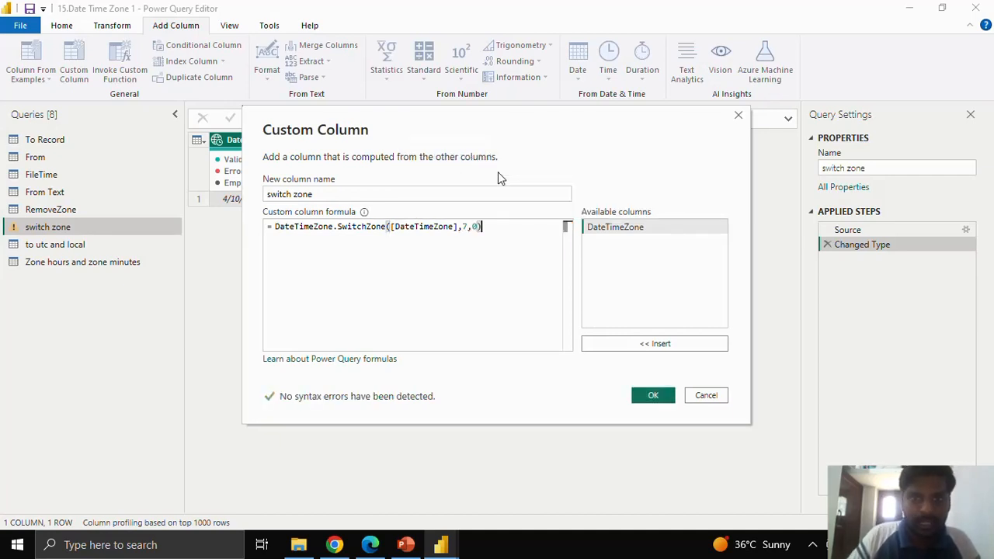
- Create the switch zone column and set its data type to Date/Time/Timezone
left_click(652, 397)
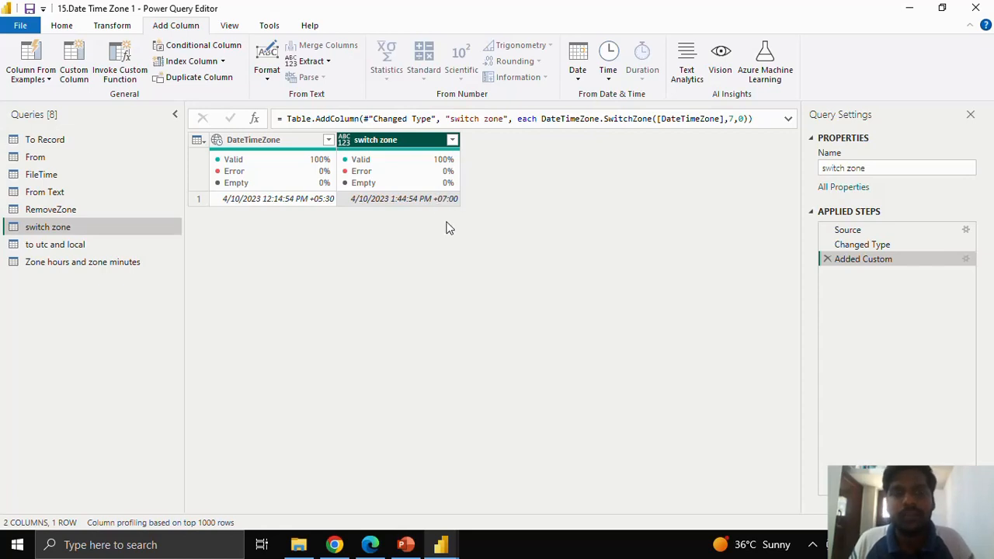
left_click(344, 140)
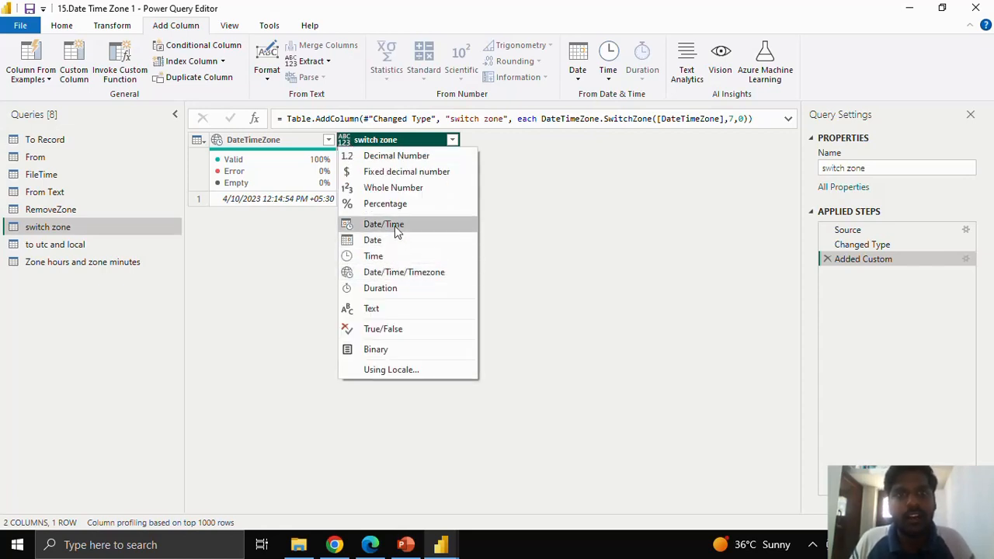
left_click(412, 272)
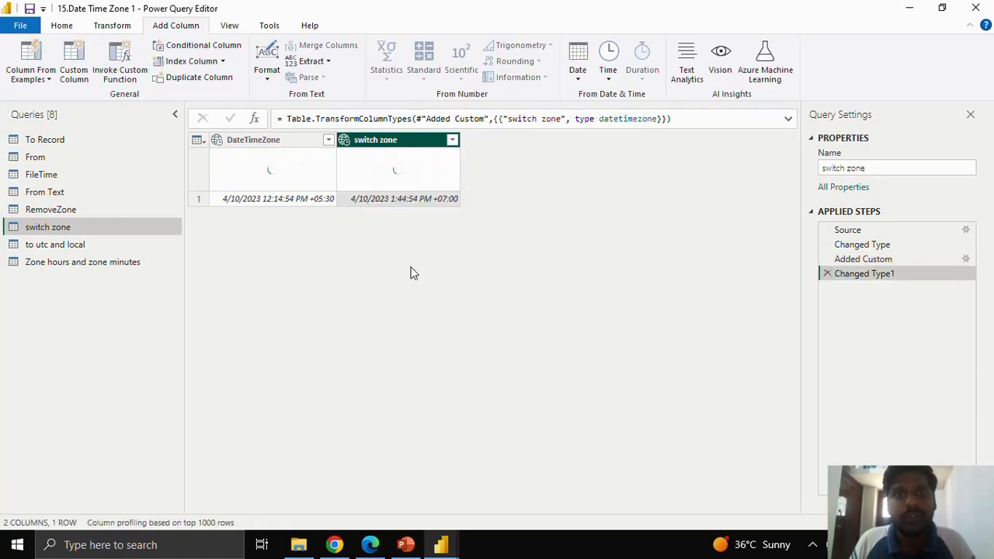
- In the to utc and local query, start a custom column named To UTC
left_click(61, 244)
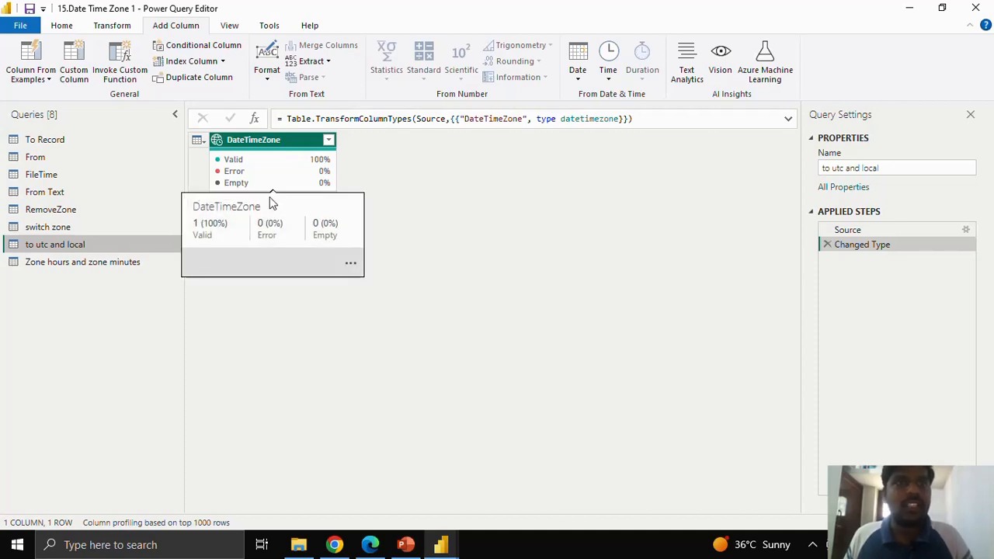
left_click(74, 68)
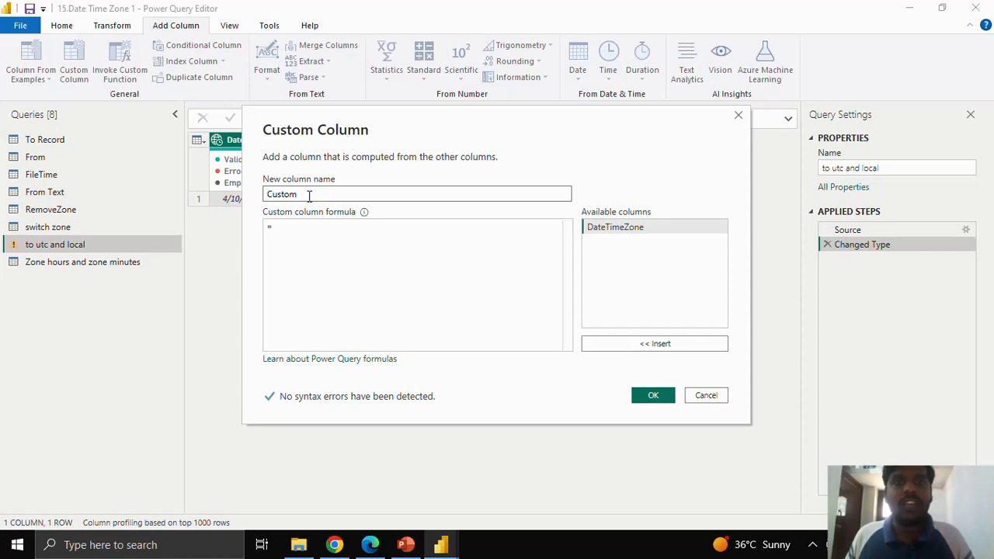
left_click_drag(308, 196, 245, 199)
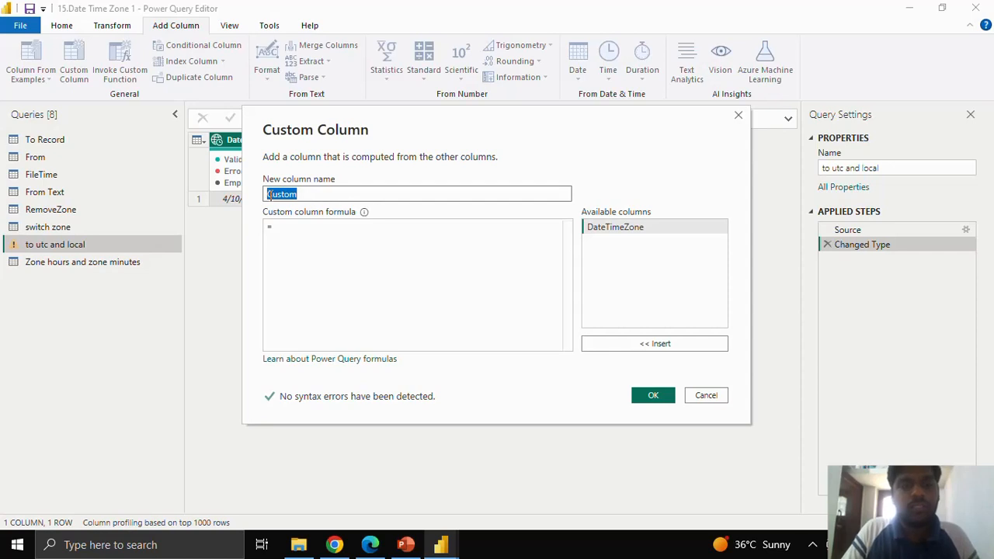
type("To")
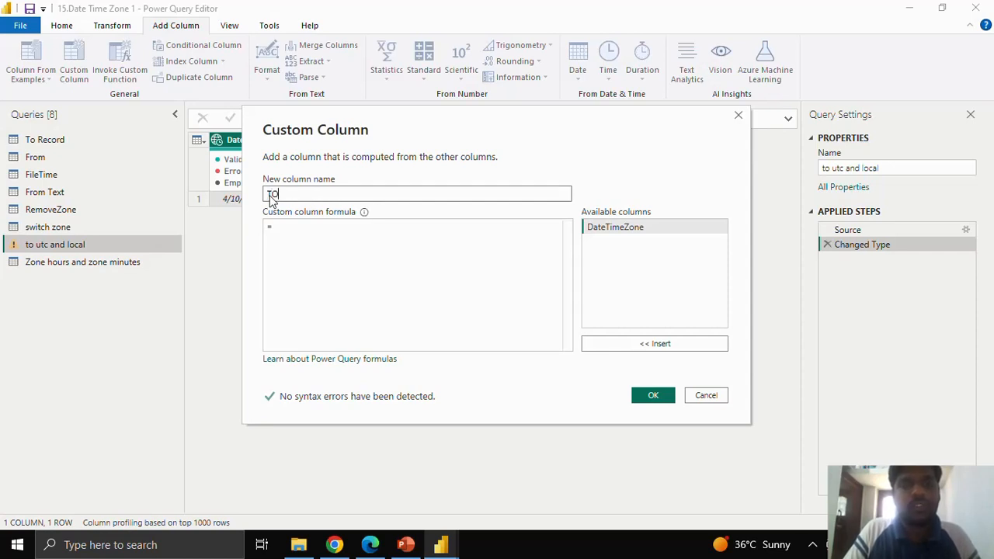
key("BackSpace")
key("BackSpace")
key("BackSpace")
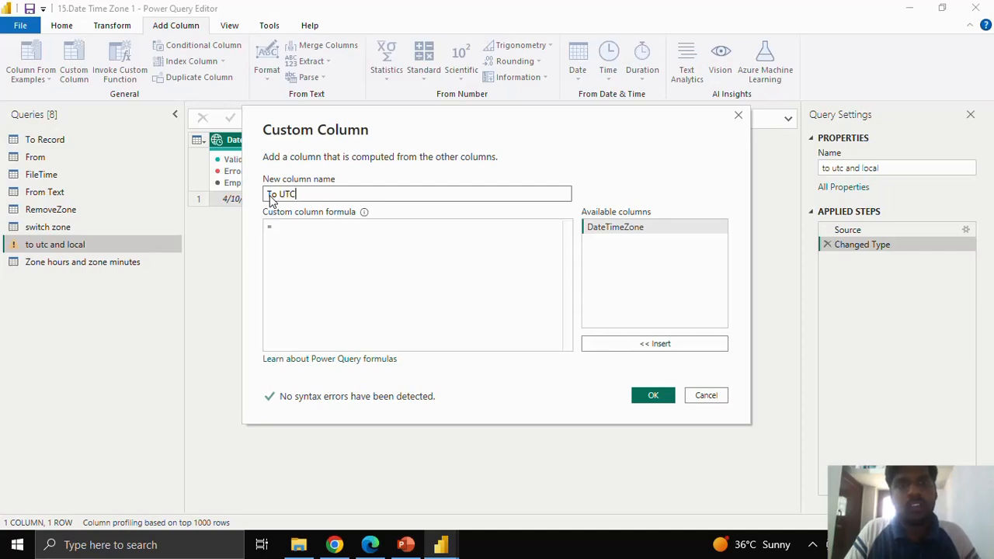
type("To UTC")
- Enter the formula DateTimeZone.ToUtc([DateTimeZone]) for the To UTC column and create the column
left_click(290, 227)
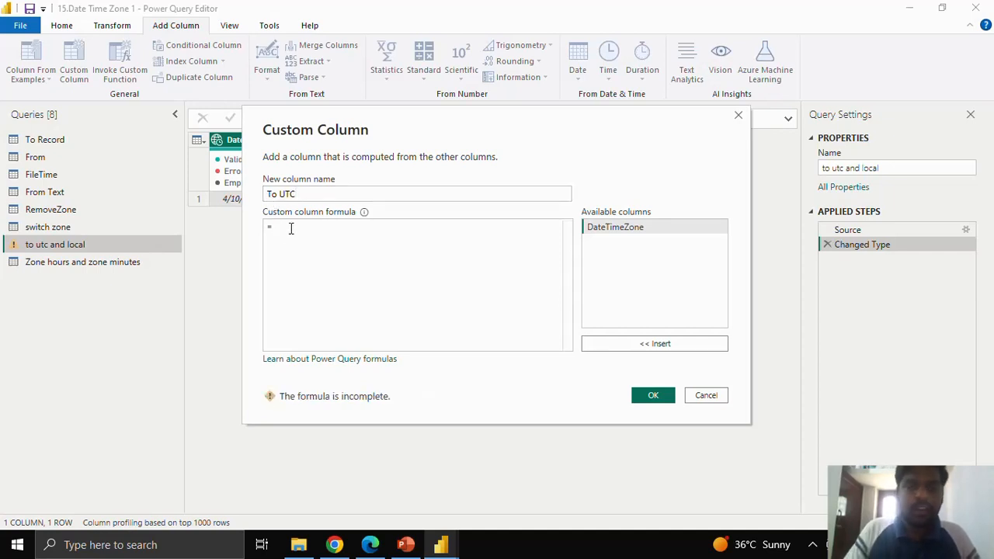
type("ToU")
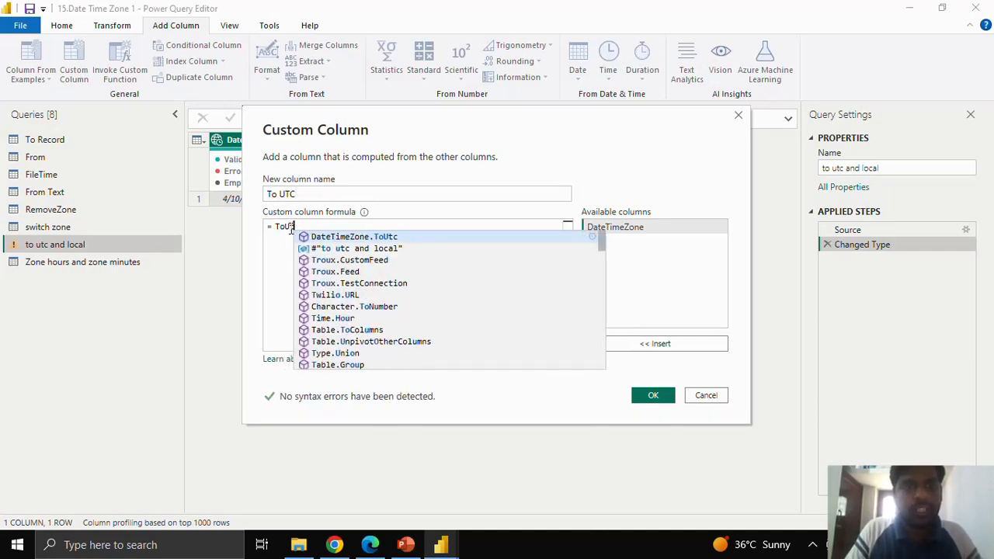
type("tc")
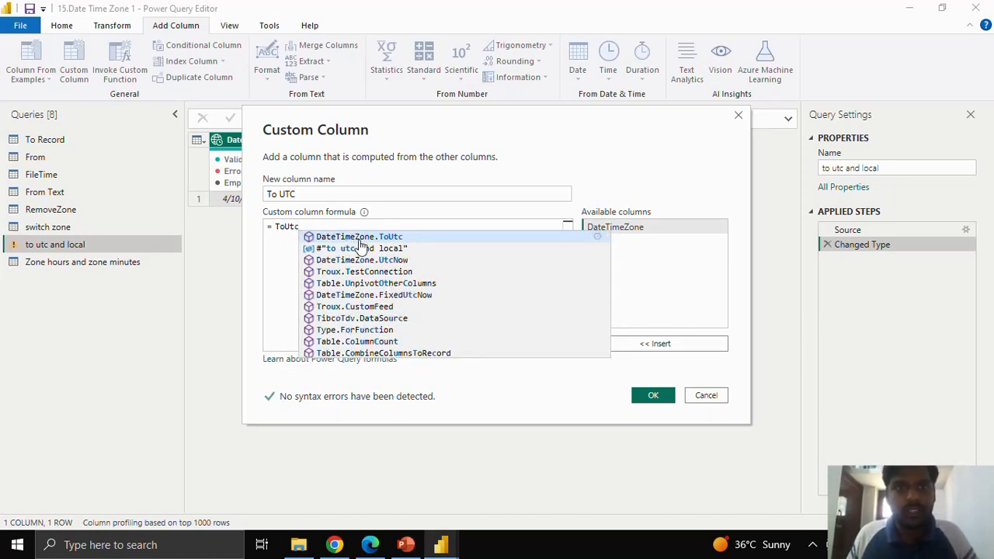
left_click(369, 237)
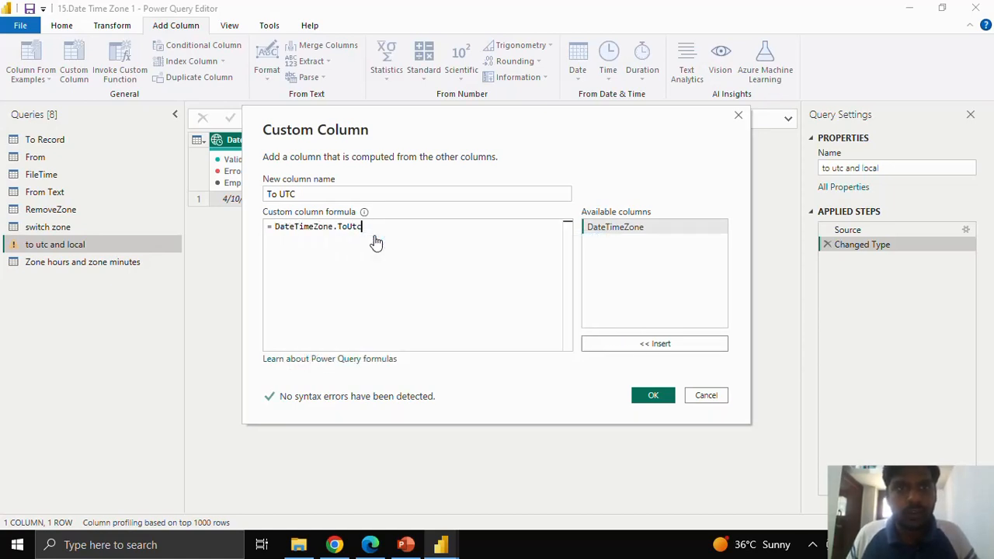
type("(")
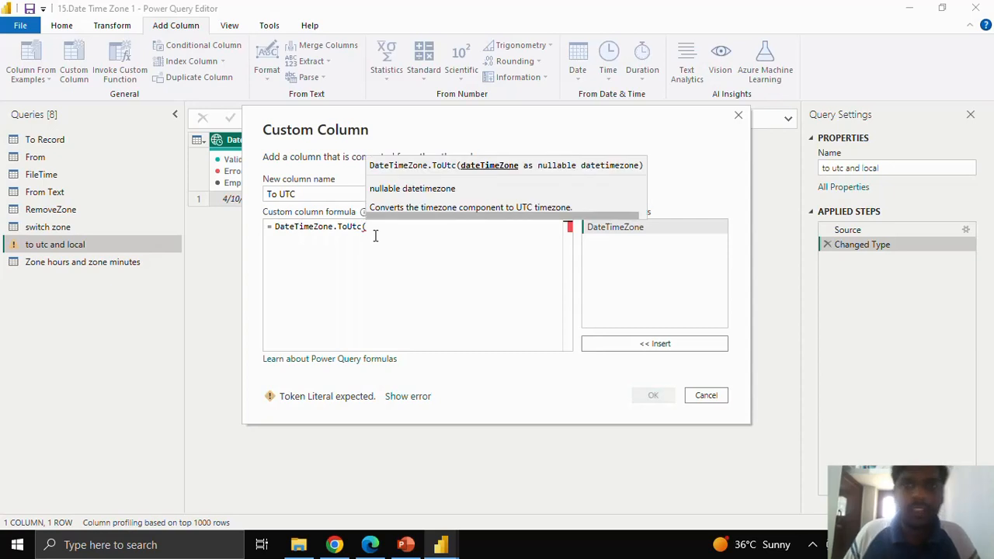
left_click(599, 343)
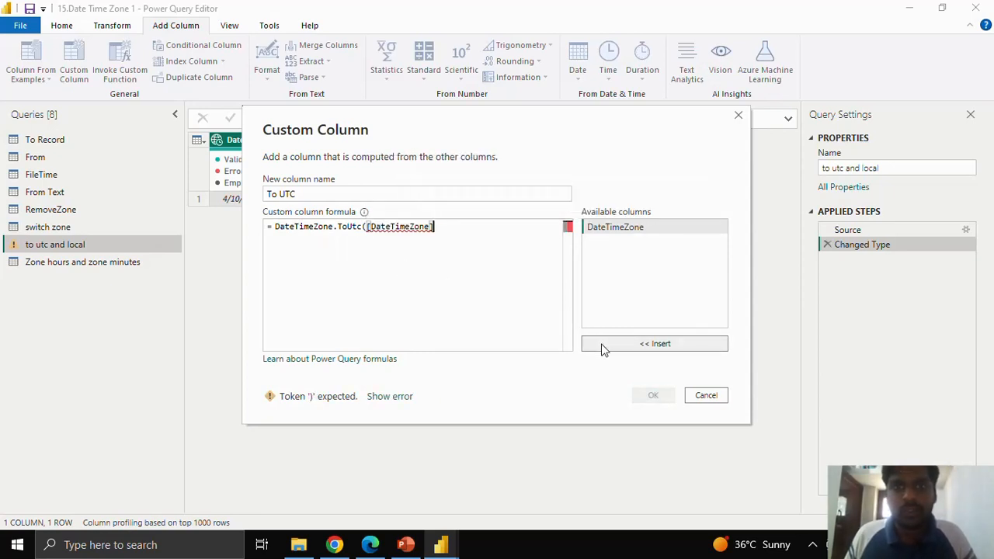
type(")")
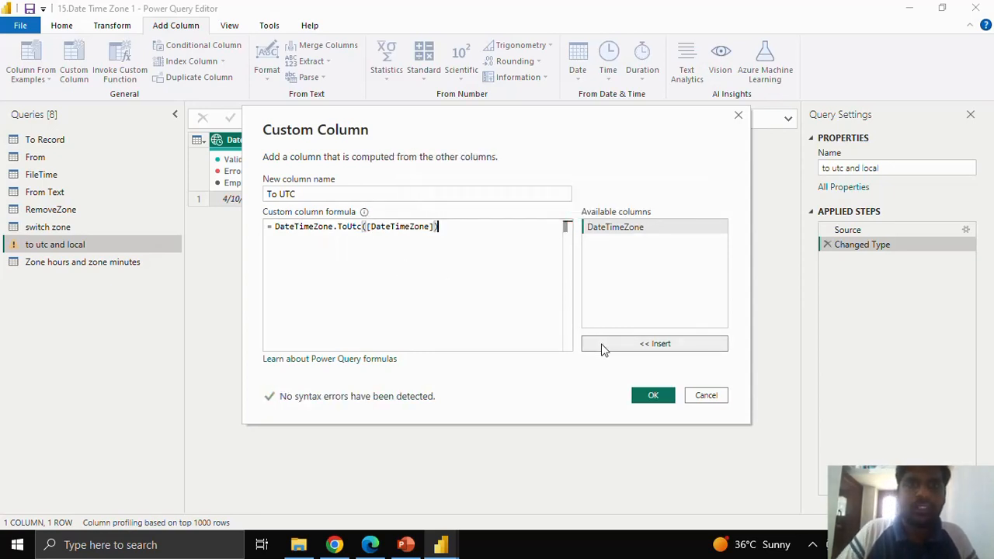
left_click(650, 395)
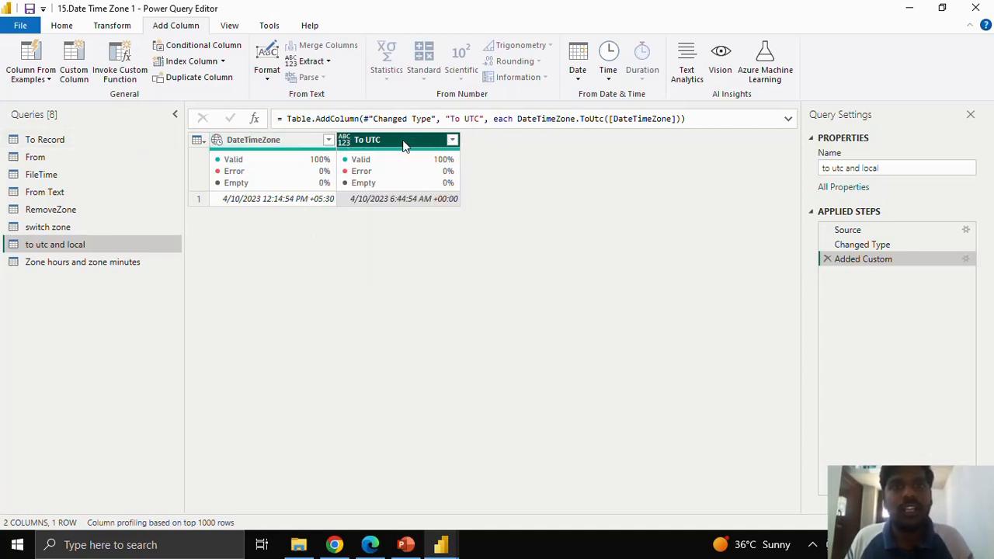
- Start another custom column in the to utc and local query and name it To Local
left_click(74, 64)
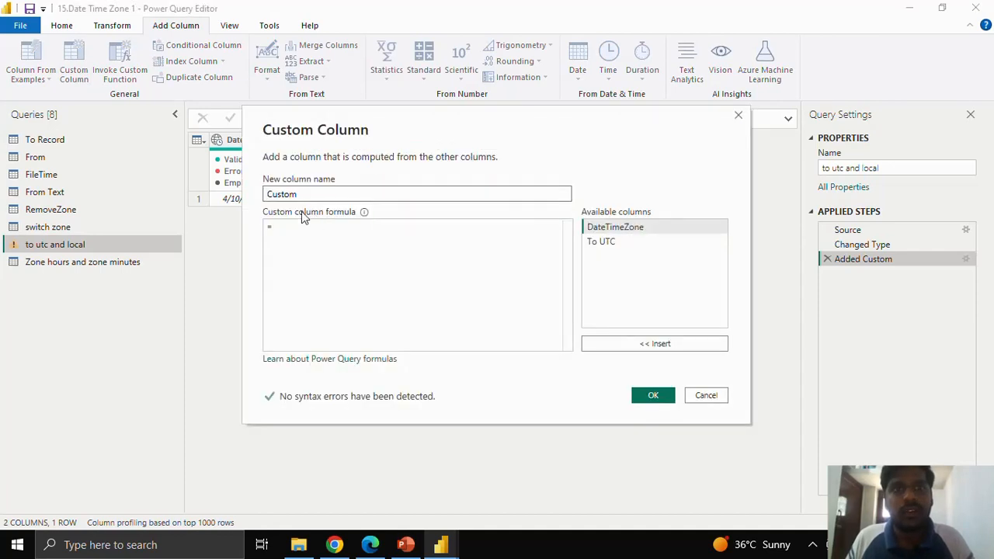
double_click(279, 194)
type("To Local")
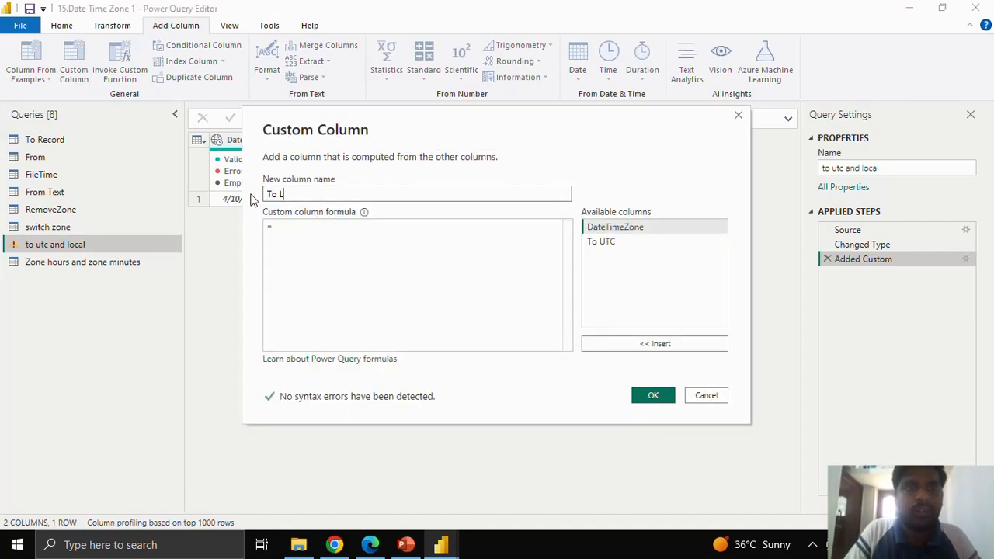
- Create the To Local column with the formula DateTimeZone.ToLocal([To UTC]) and compare it with the DateTimeZone column
left_click(295, 237)
type("Tot")
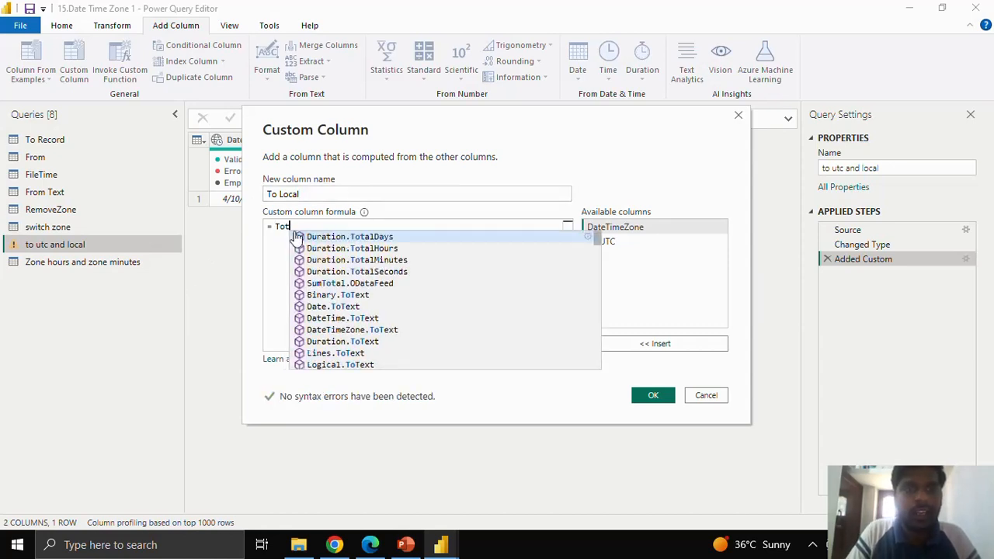
key("BackSpace")
type("Local")
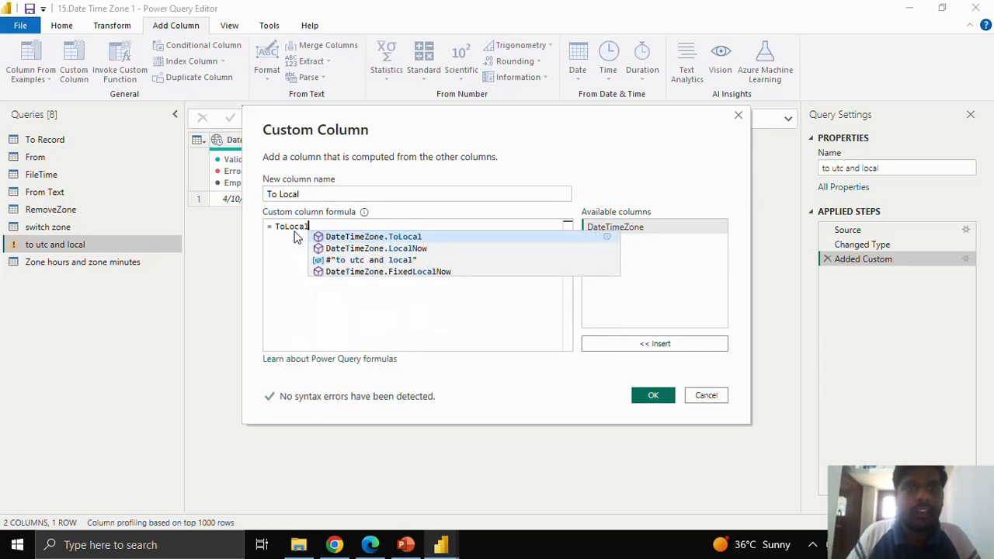
left_click(390, 237)
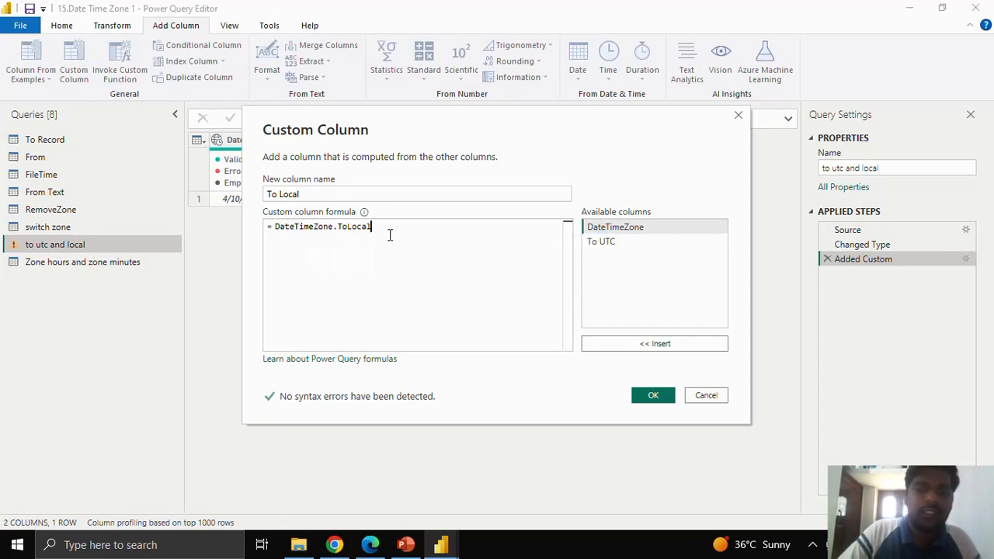
type("(")
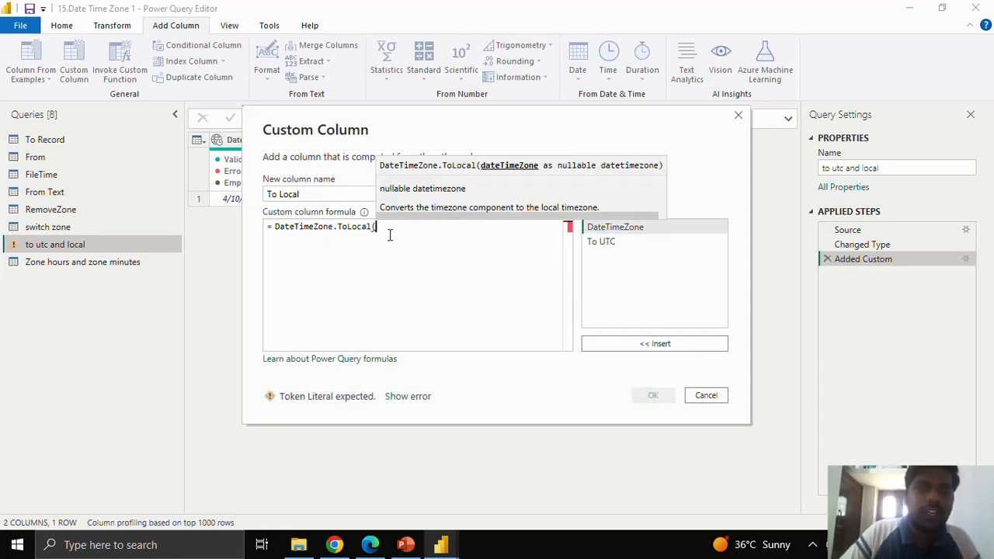
left_click(646, 245)
left_click(643, 347)
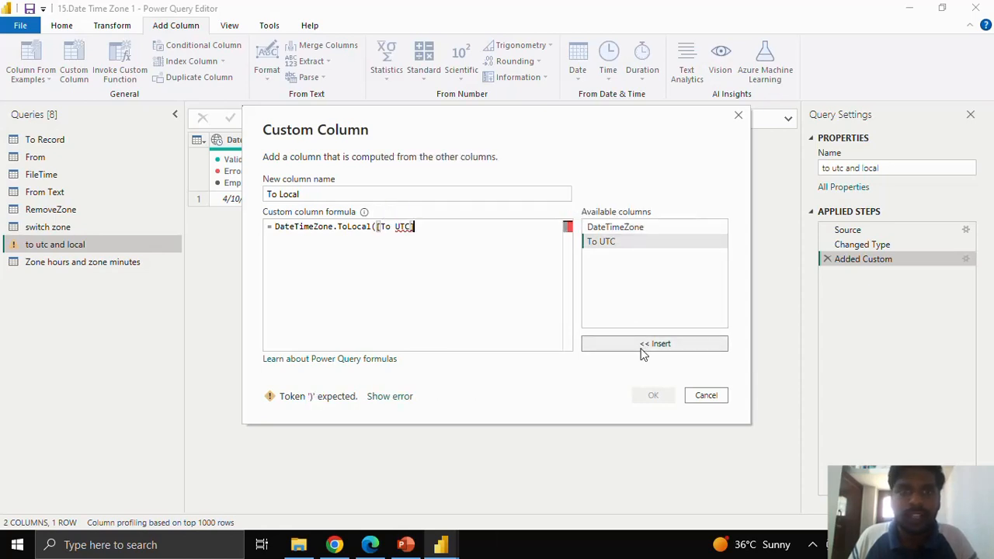
type(")")
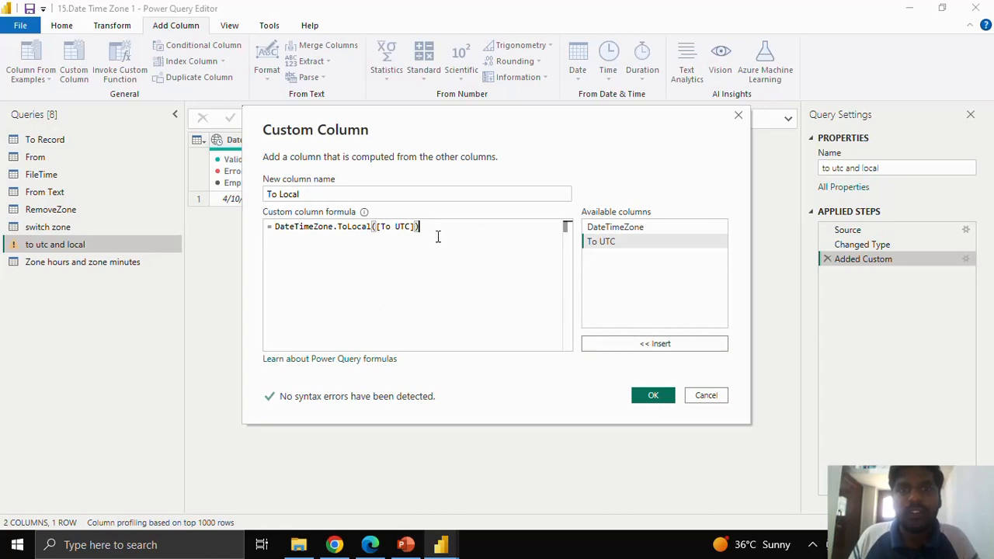
left_click(648, 397)
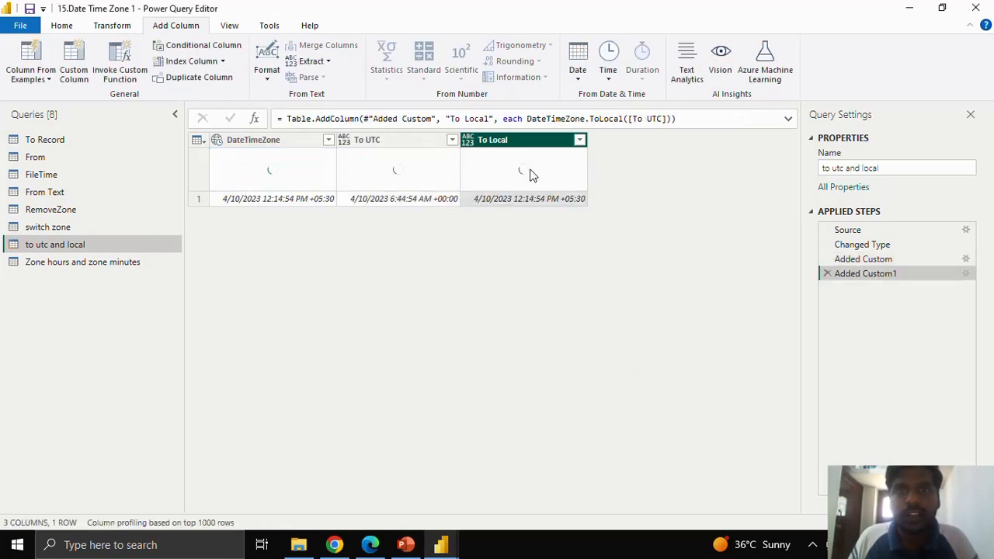
left_click(277, 146)
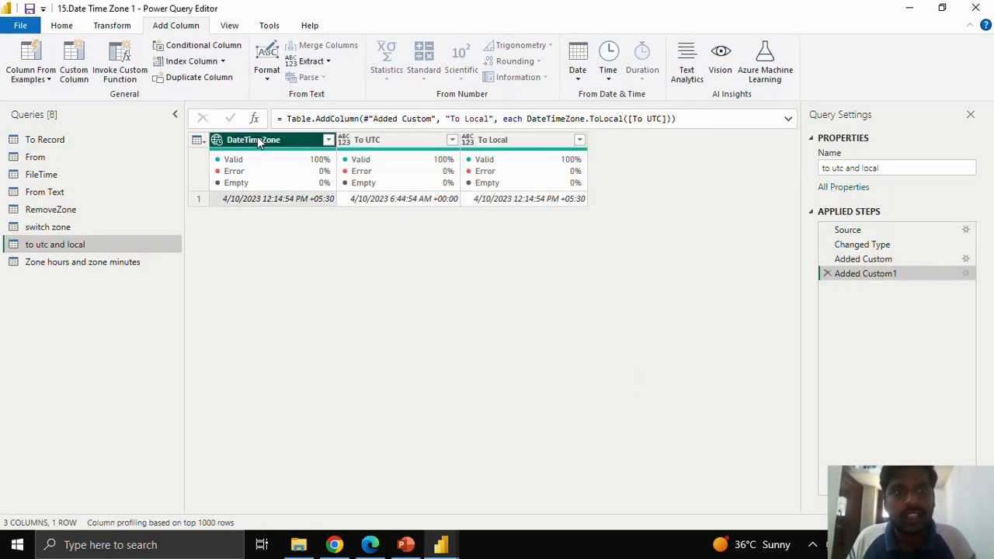
left_click(497, 142)
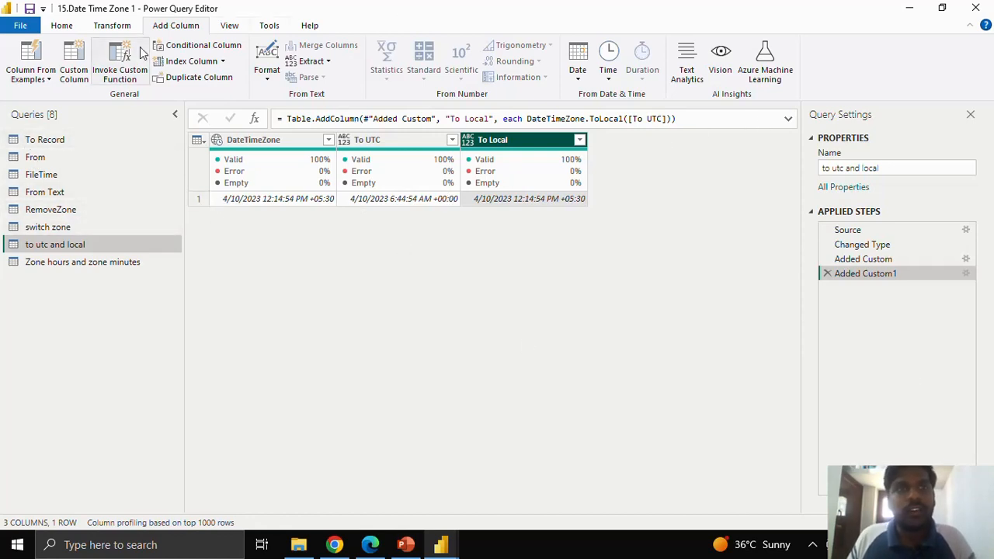
- Start a further custom column in the same query and name it Fixedlocalnow
left_click(75, 62)
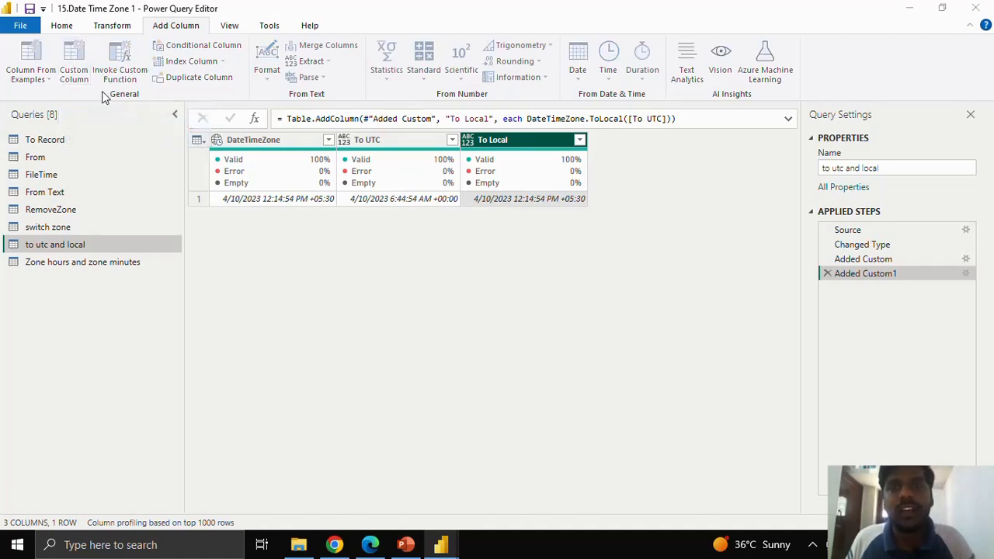
left_click(286, 225)
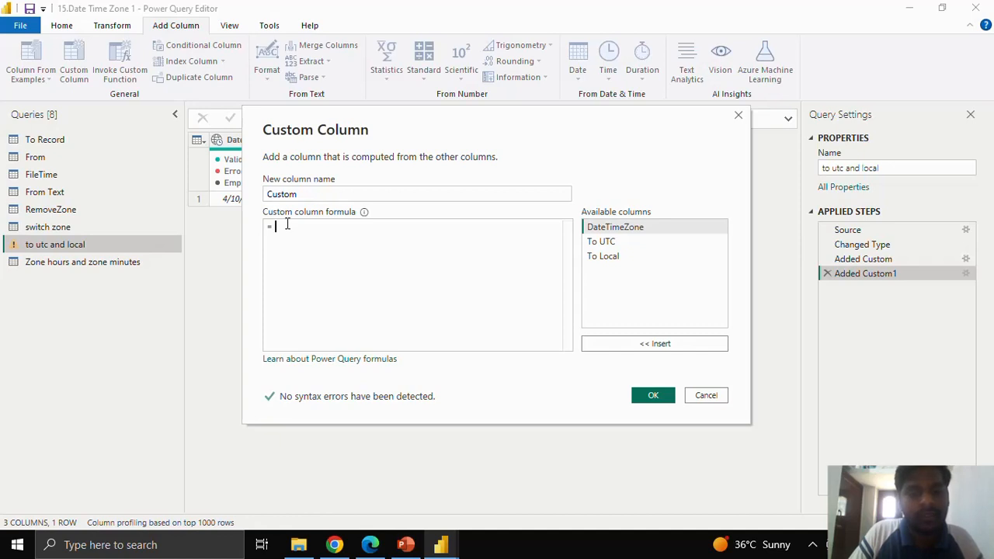
left_click(344, 195)
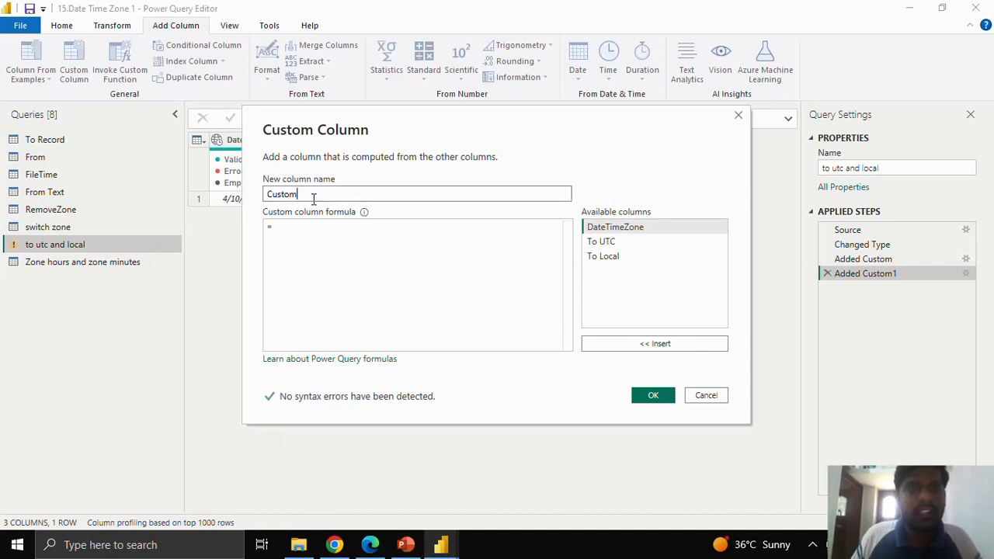
double_click(271, 195)
type("F")
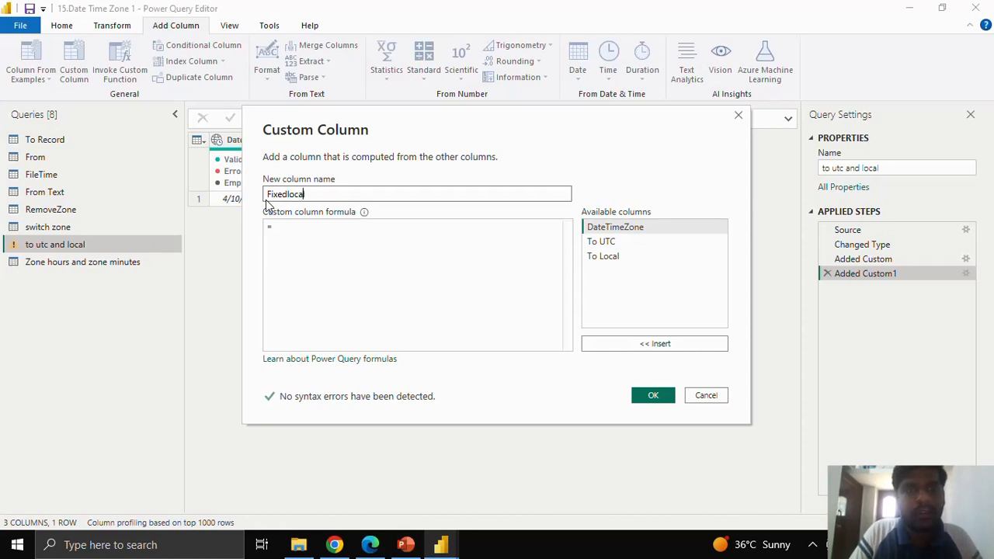
type("ixedlocalnow")
key("Tab")
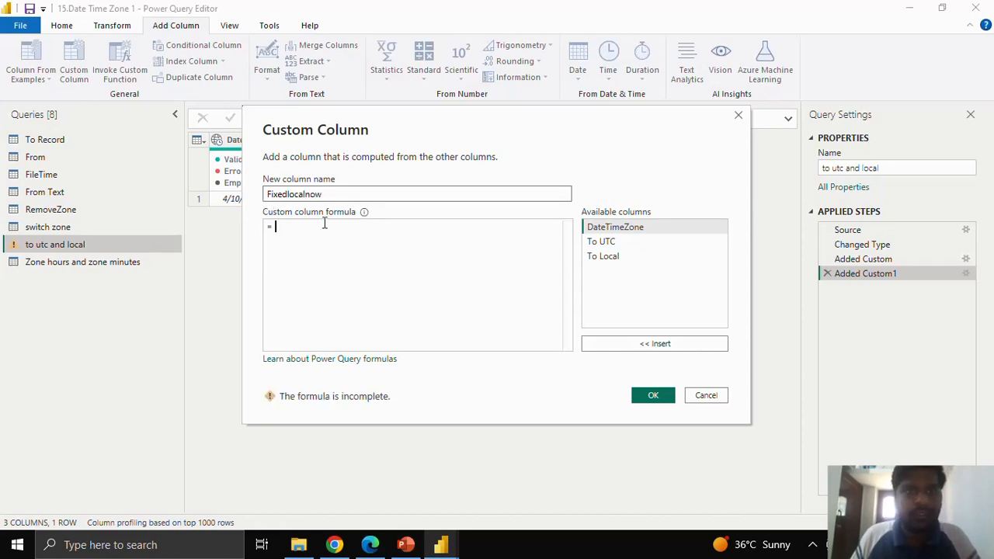
- Enter the formula DateTimeZone.FixedLocalNow() for the Fixedlocalnow column and create the column
type("Fixe")
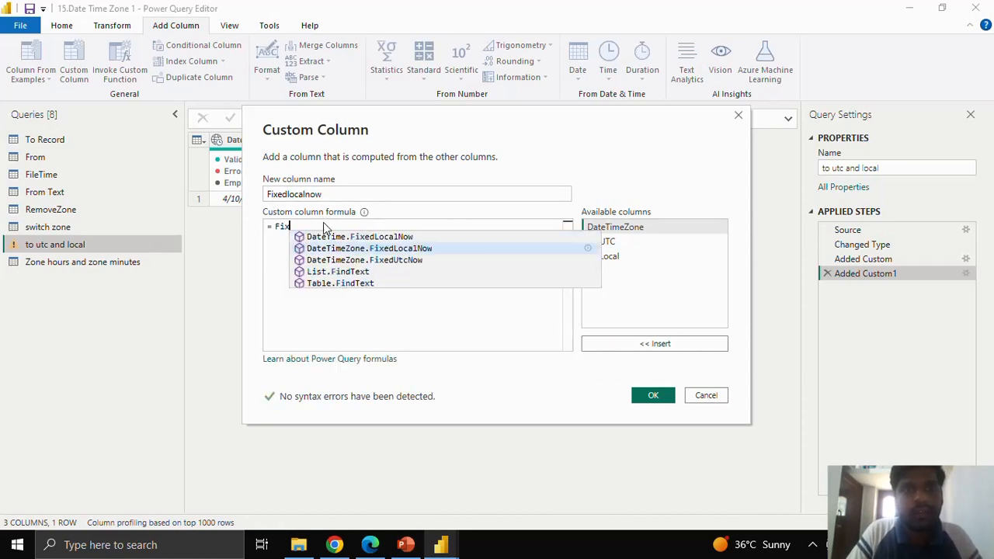
left_click(356, 249)
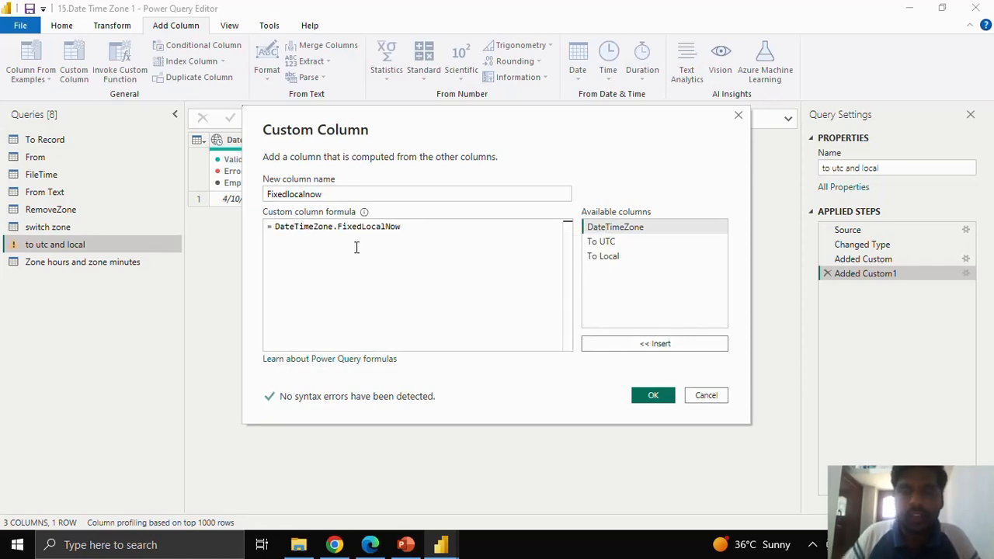
type("()")
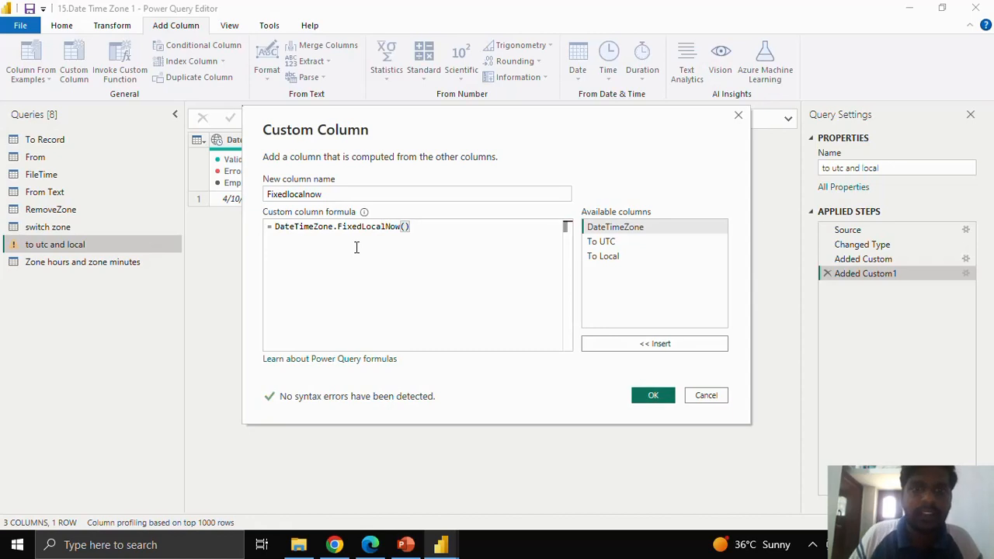
left_click(653, 396)
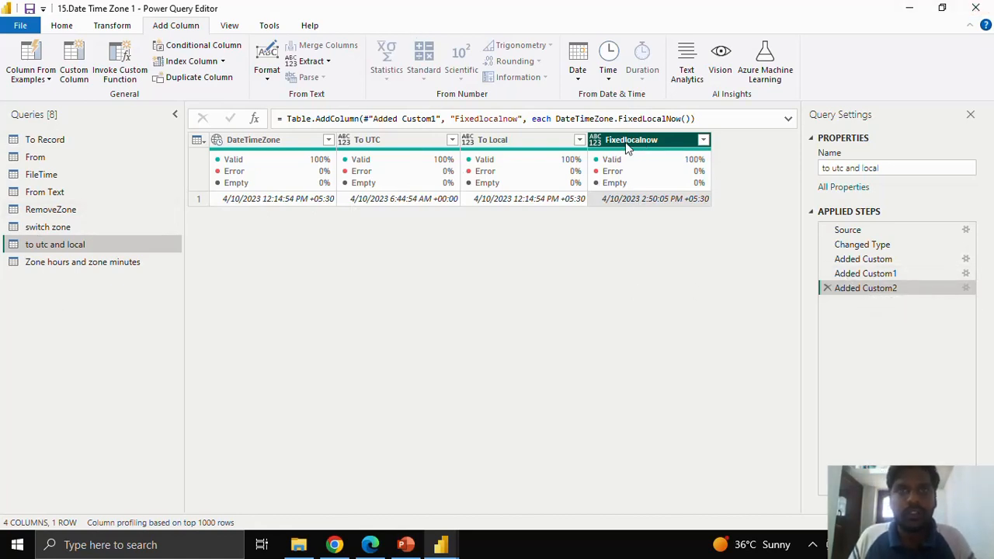
- Add a custom column with the formula DateTimeZone.LocalNow(), keeping the default column name Custom
left_click(75, 64)
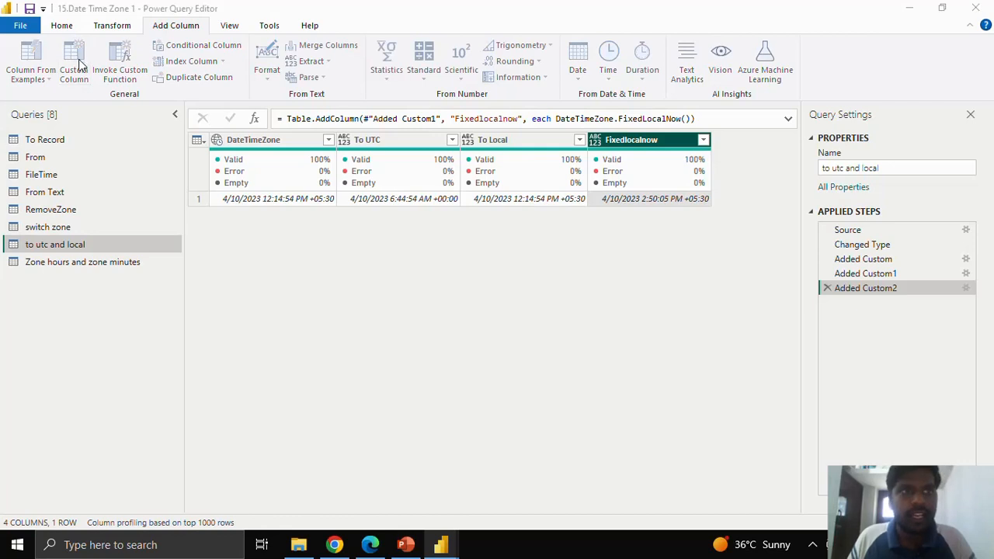
left_click(312, 226)
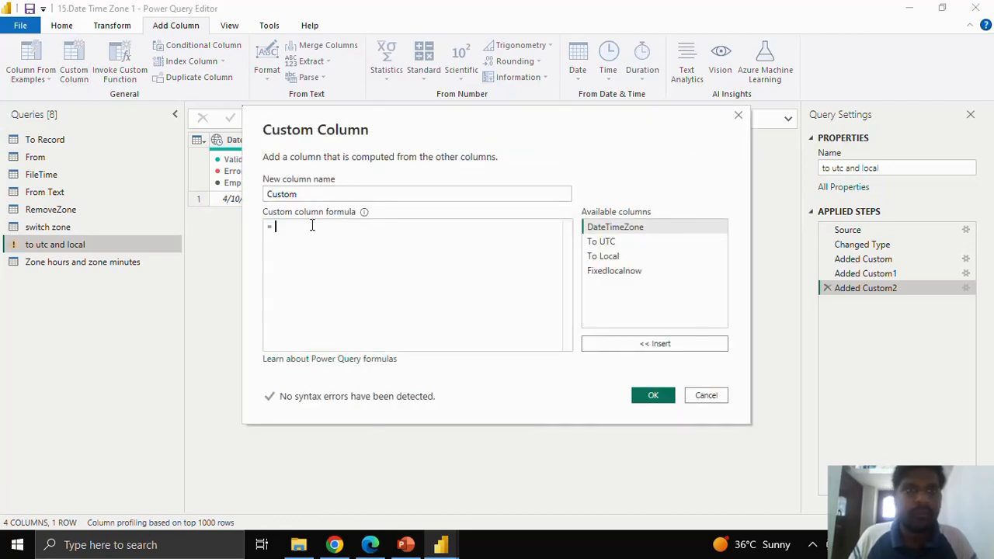
type("Localnow")
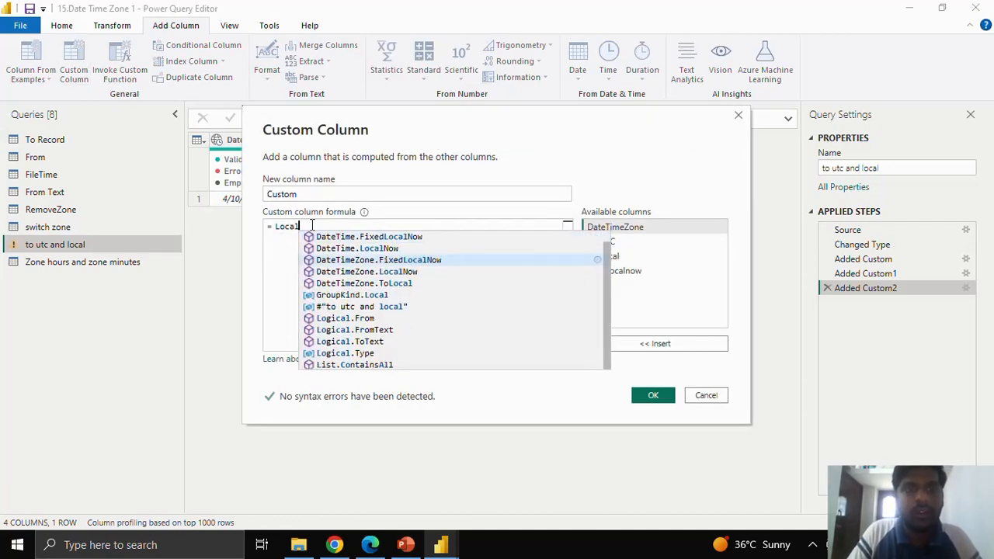
left_click(380, 271)
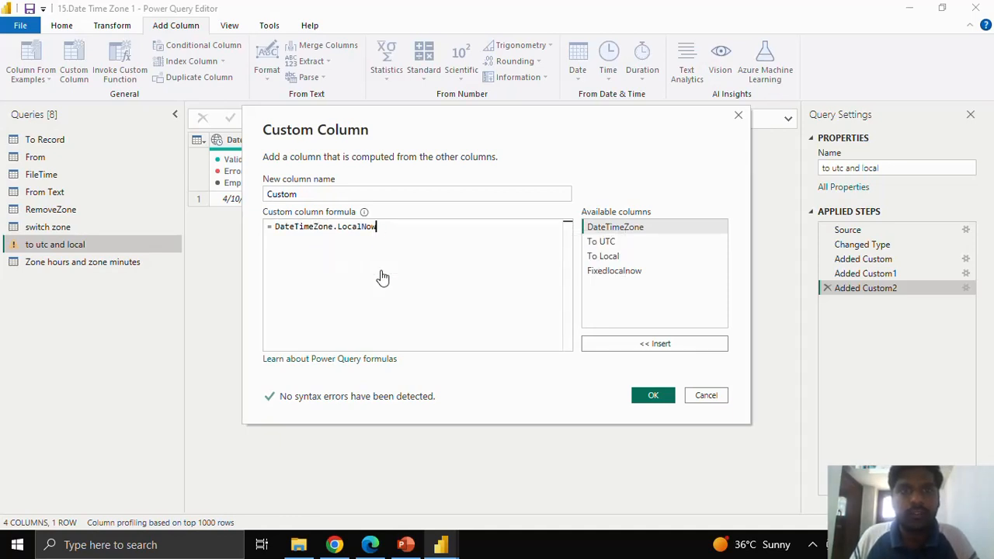
type("()")
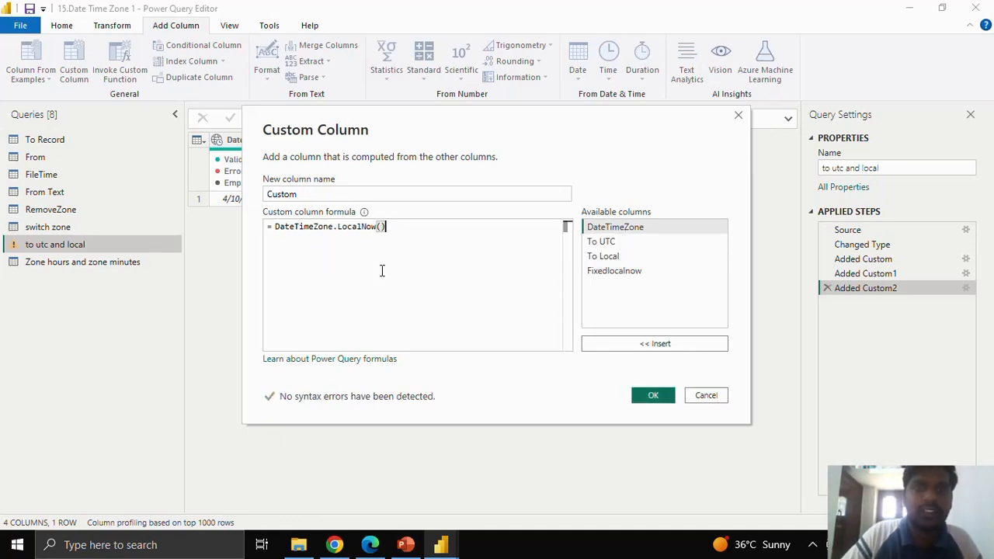
left_click(649, 397)
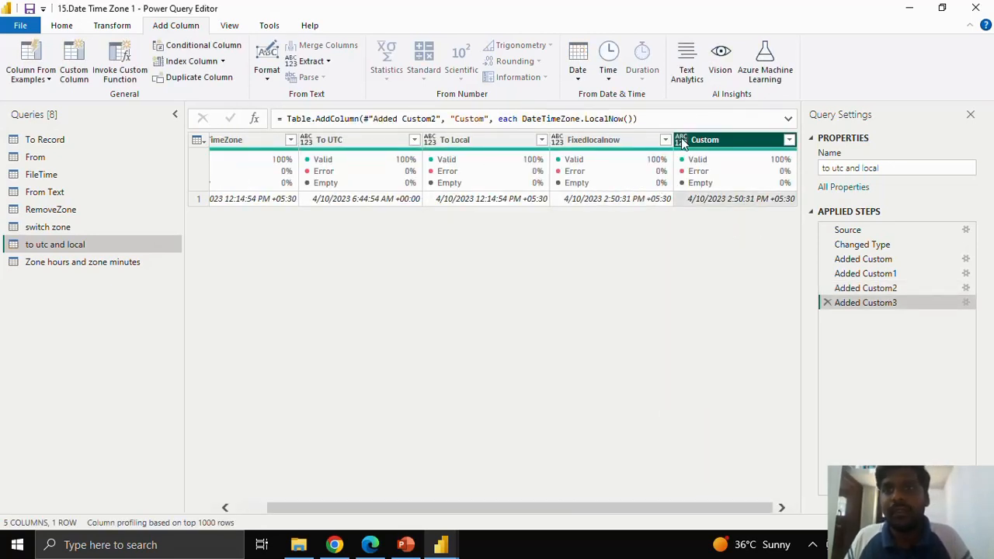
- Rename the new LocalNow column from Custom to Localnow by editing its step formula
left_click_drag(485, 118, 456, 119)
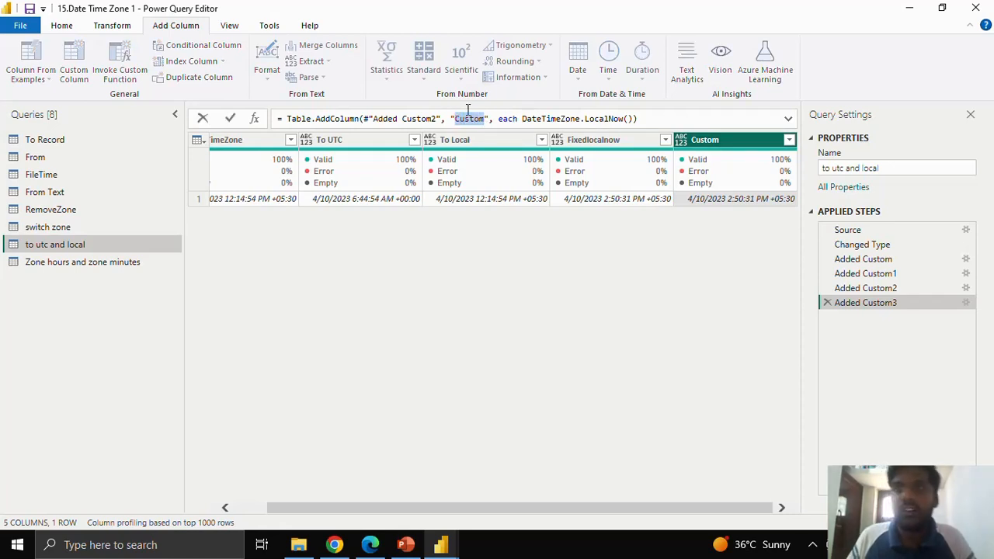
type("Localnow")
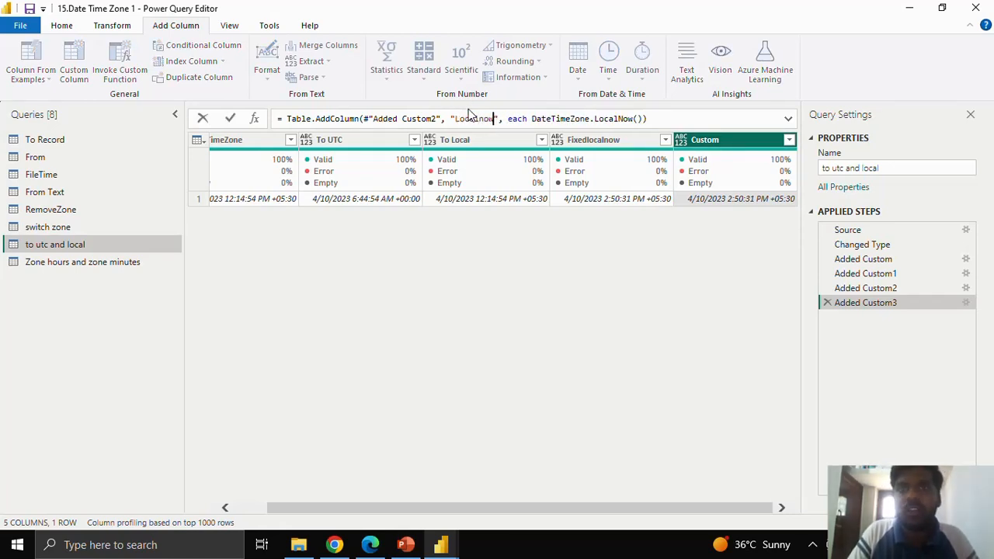
key("Return")
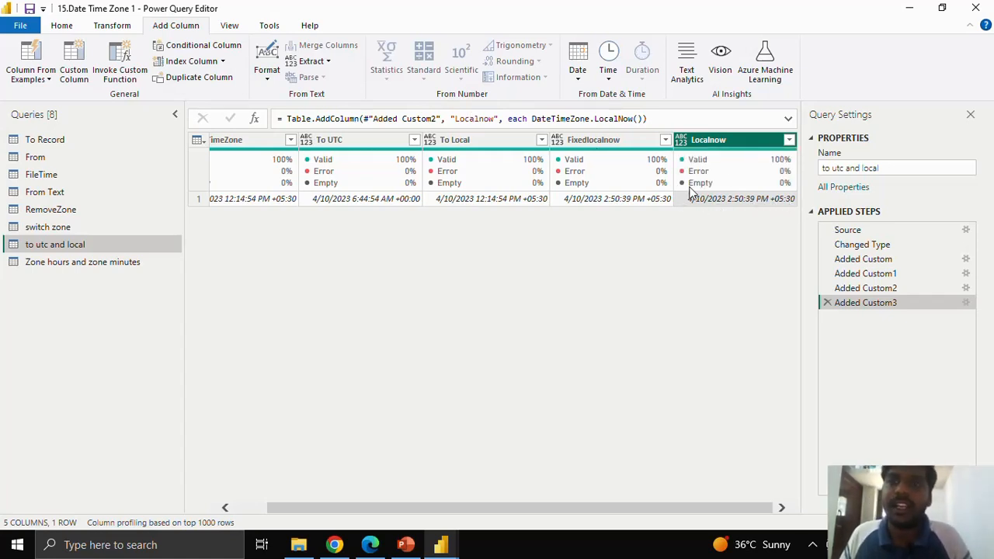
- Set the data type of the Fixedlocalnow and Localnow columns to Date/Time/Timezone
left_click(561, 140)
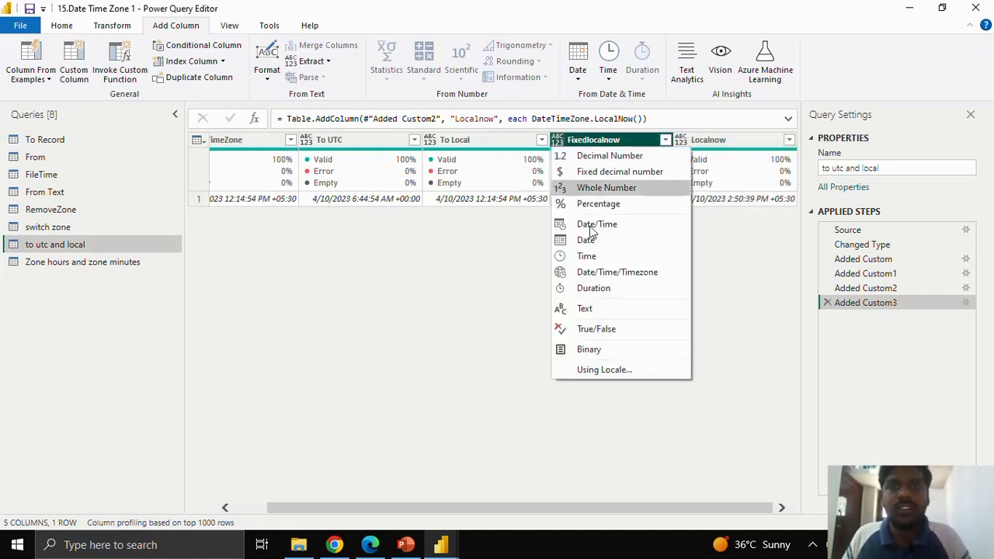
left_click(601, 270)
left_click(681, 140)
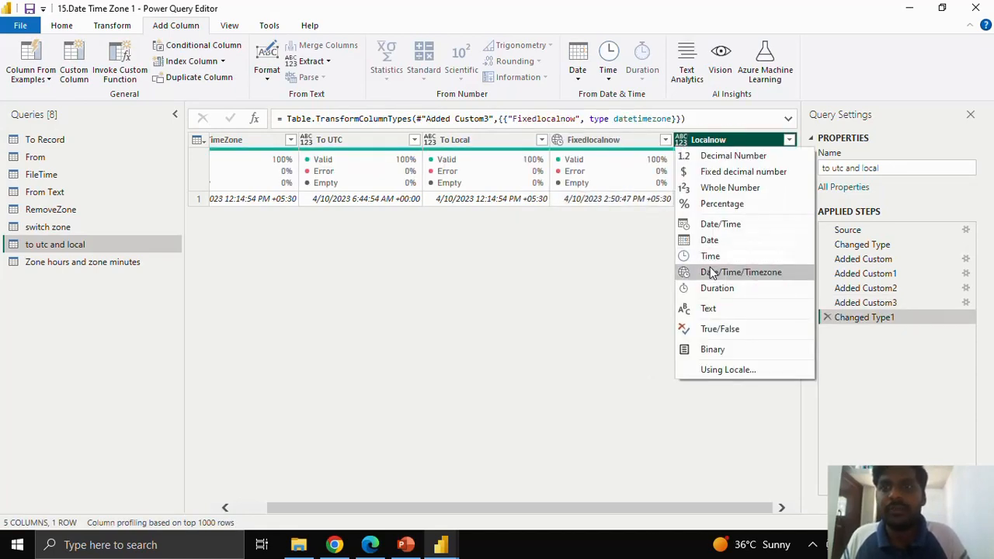
left_click(710, 266)
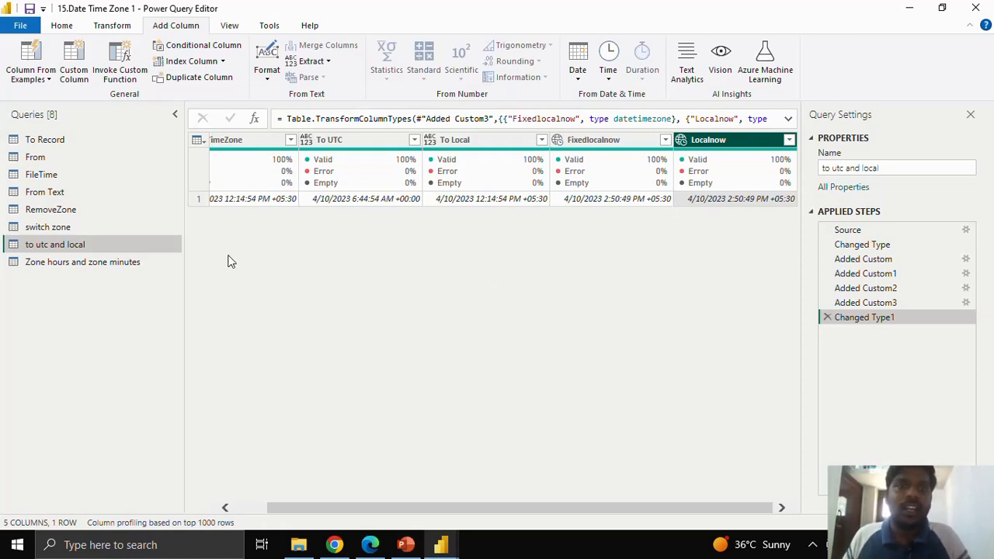
- In the Zone hours and zone minutes query, add a custom column with the formula DateTimeZone.ZoneHours([DateTimeZone])
left_click(132, 264)
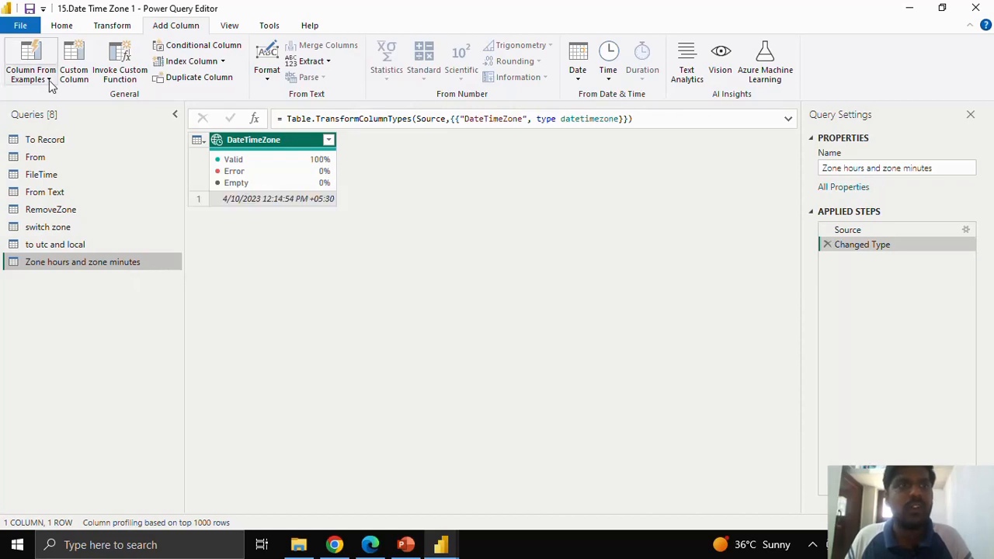
left_click(75, 69)
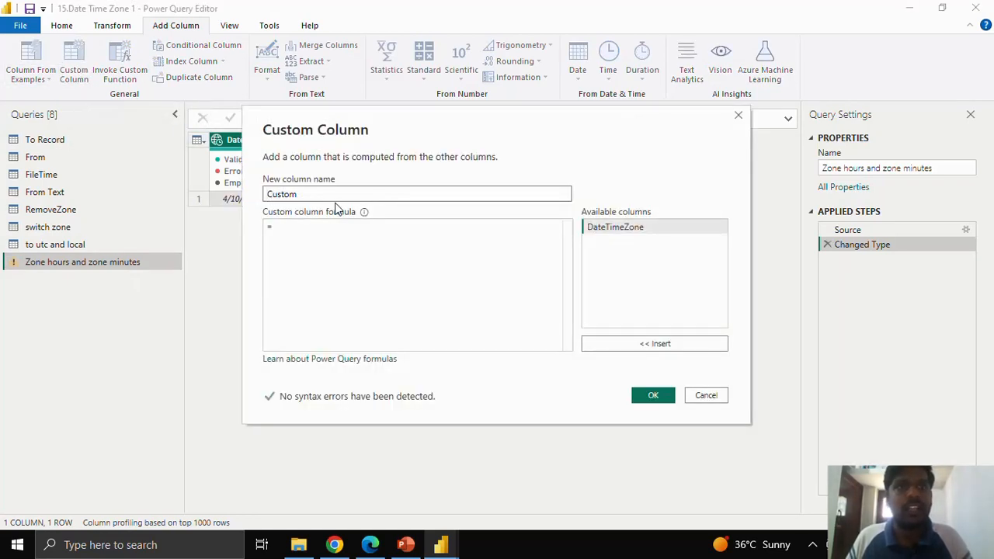
left_click_drag(369, 117, 528, 74)
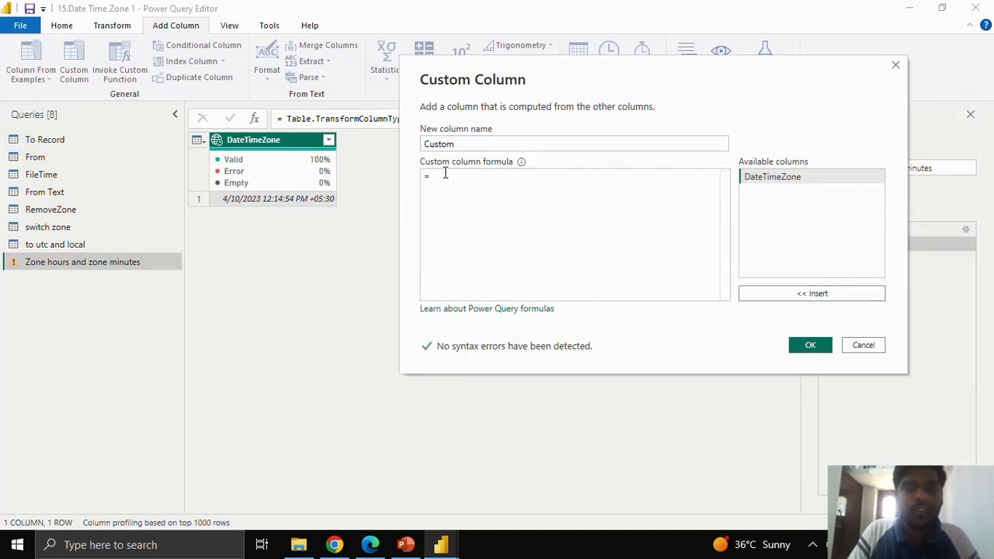
type("n")
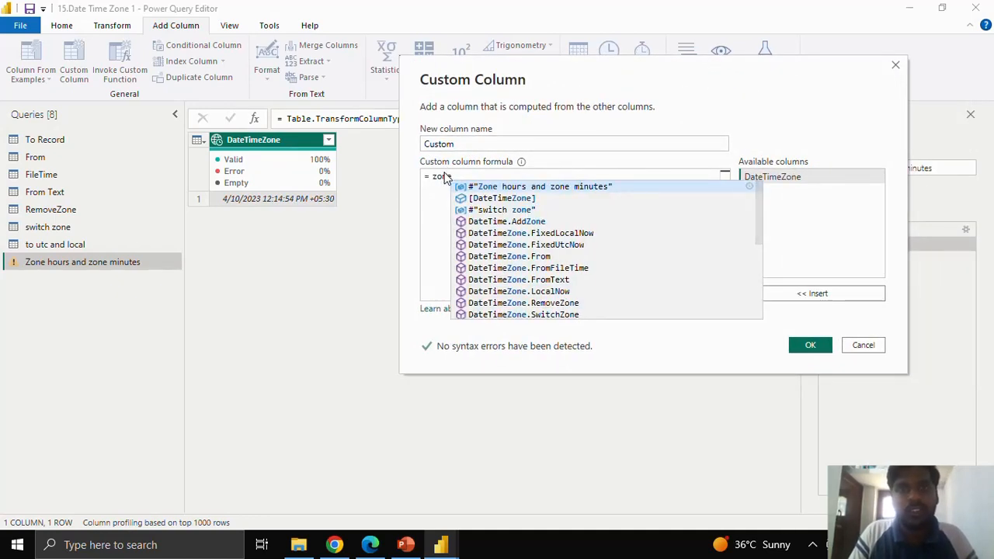
type("eho")
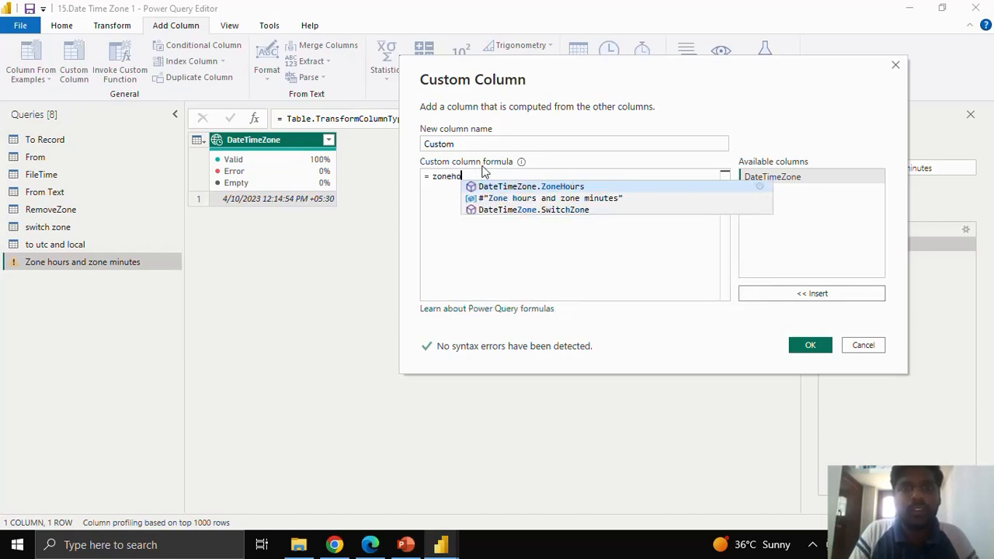
type("ur")
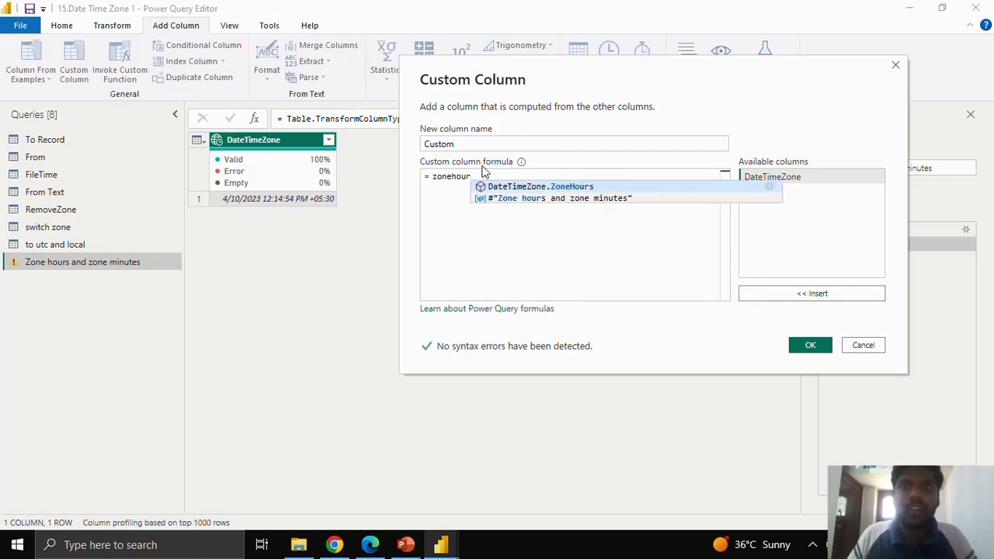
left_click(527, 187)
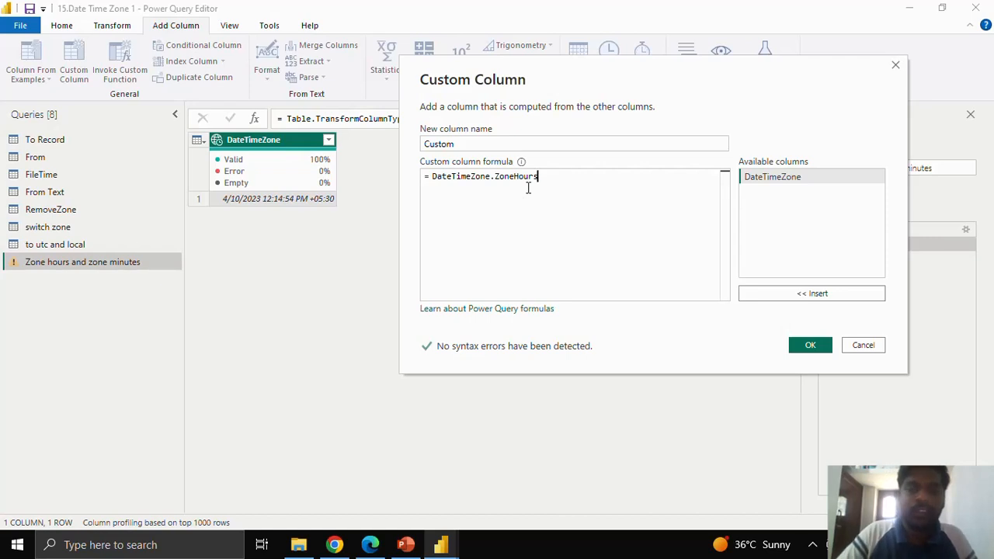
type("(")
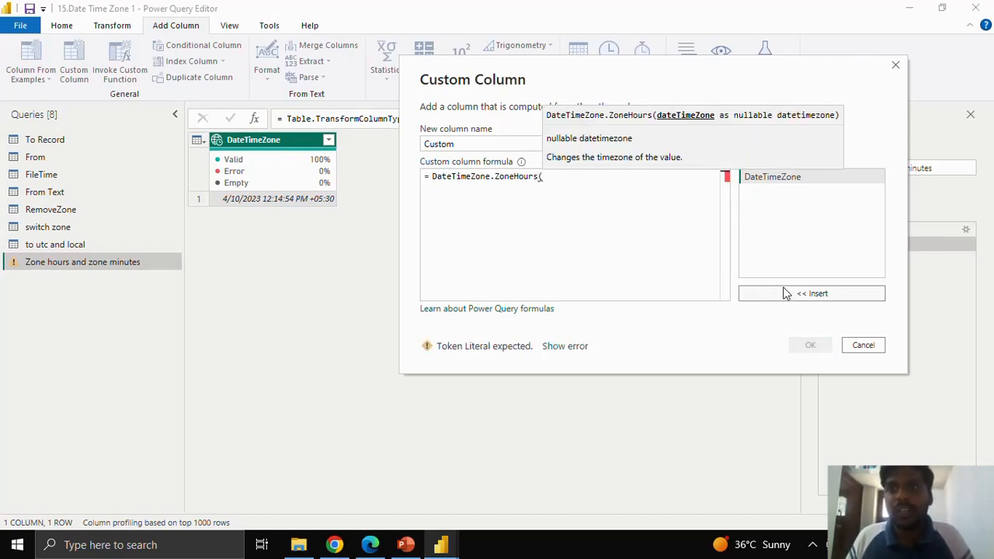
left_click(786, 293)
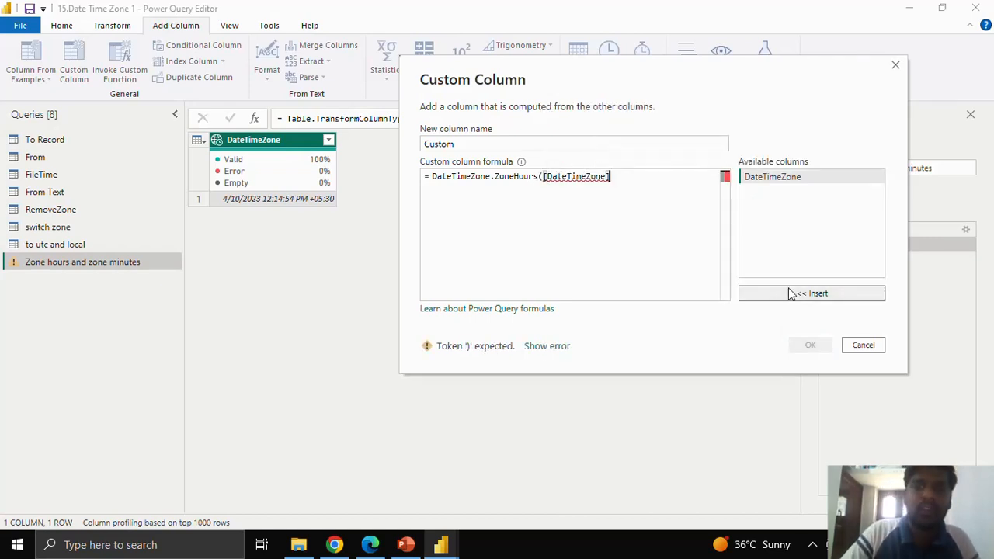
type(")")
left_click(825, 347)
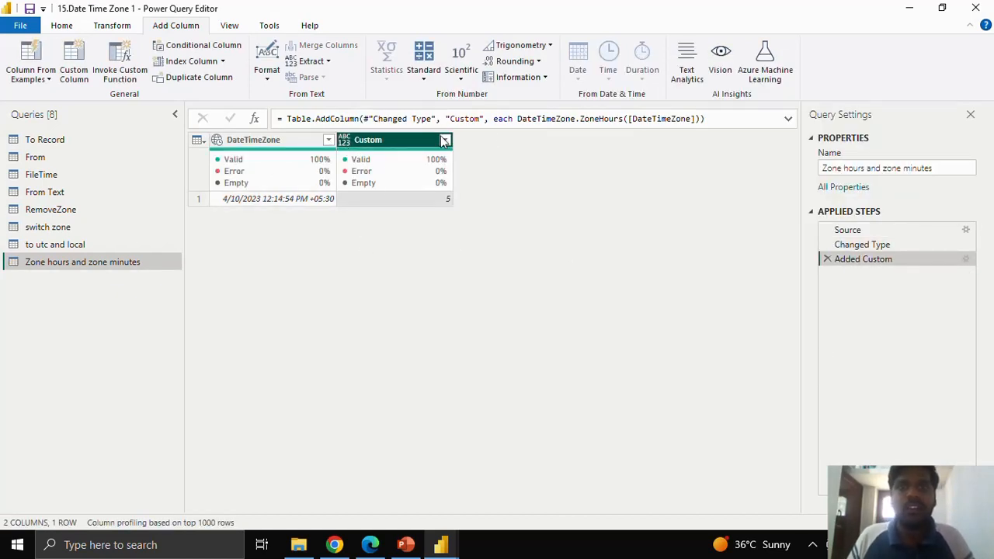
- Rename the ZoneHours result column to zone hours within its step formula
double_click(465, 118)
type("Zo")
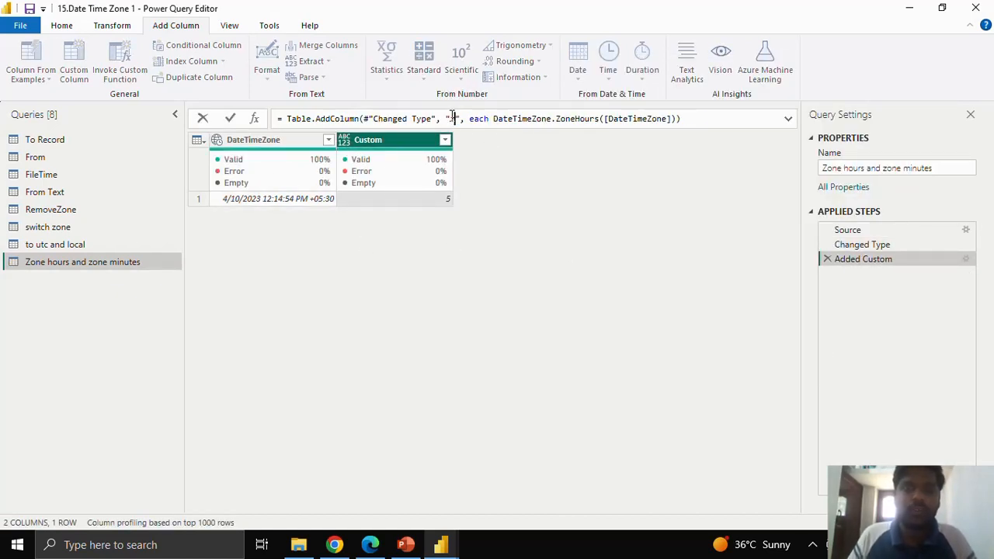
type("ne hours")
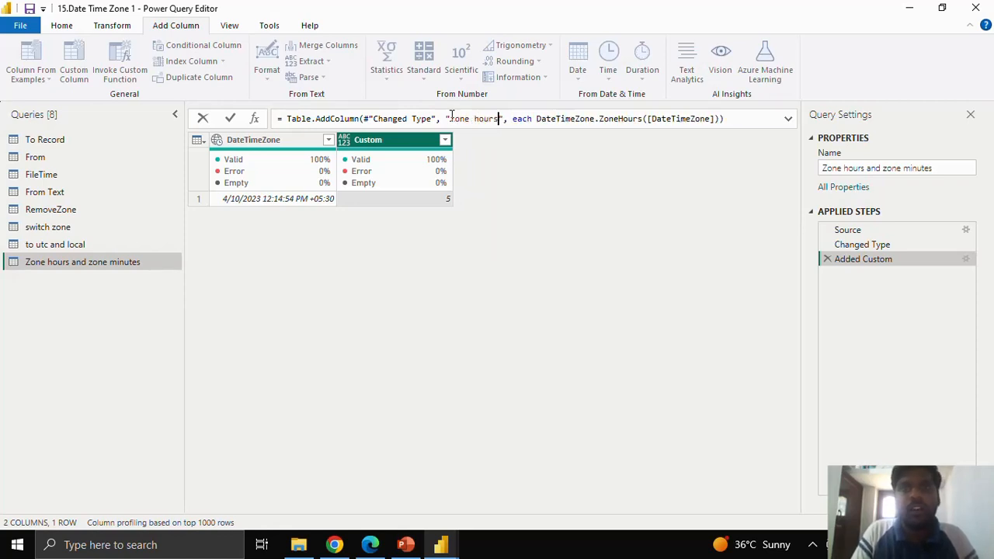
key("Return")
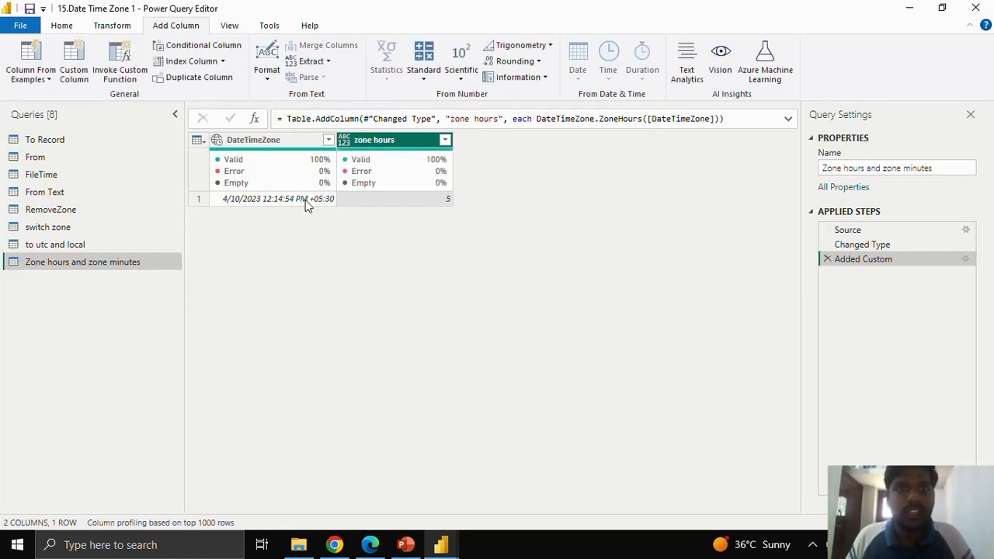
mouse_move(406, 176)
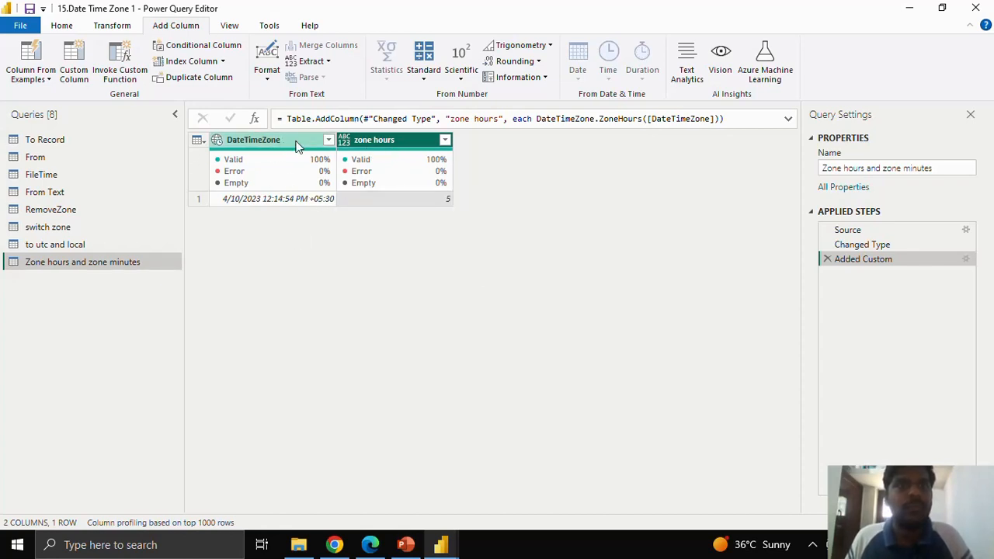
- Start another custom column in the Zone hours and zone minutes query and name it zone minutes
left_click(79, 61)
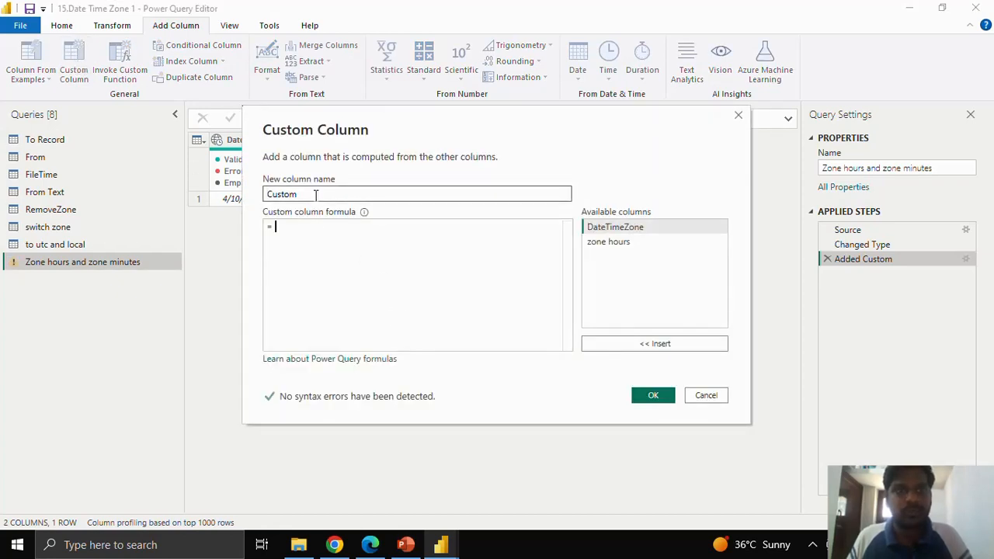
double_click(281, 194)
type("zone minutes")
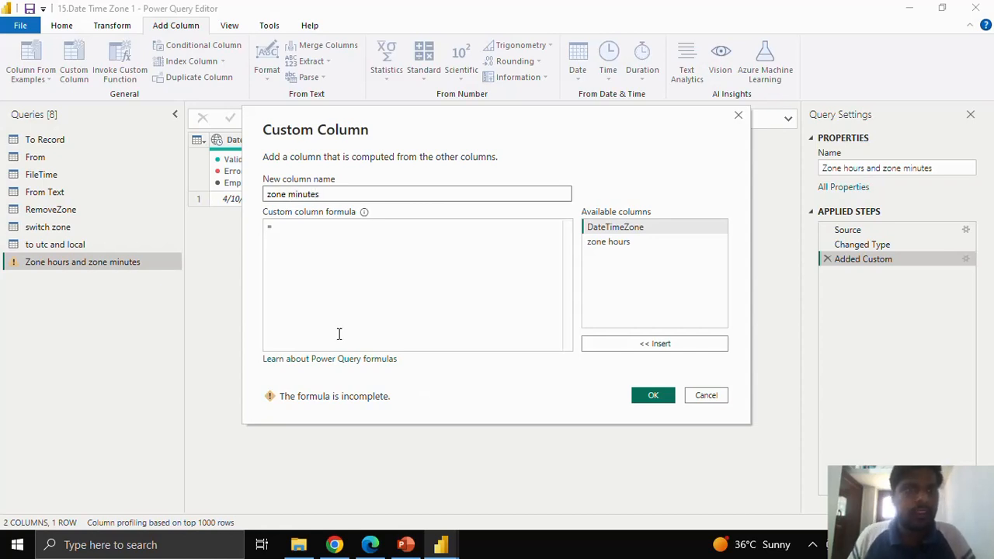
- Enter the formula DateTimeZone.ZoneMinutes([DateTimeZone]) for the zone minutes column and create the column
left_click(327, 239)
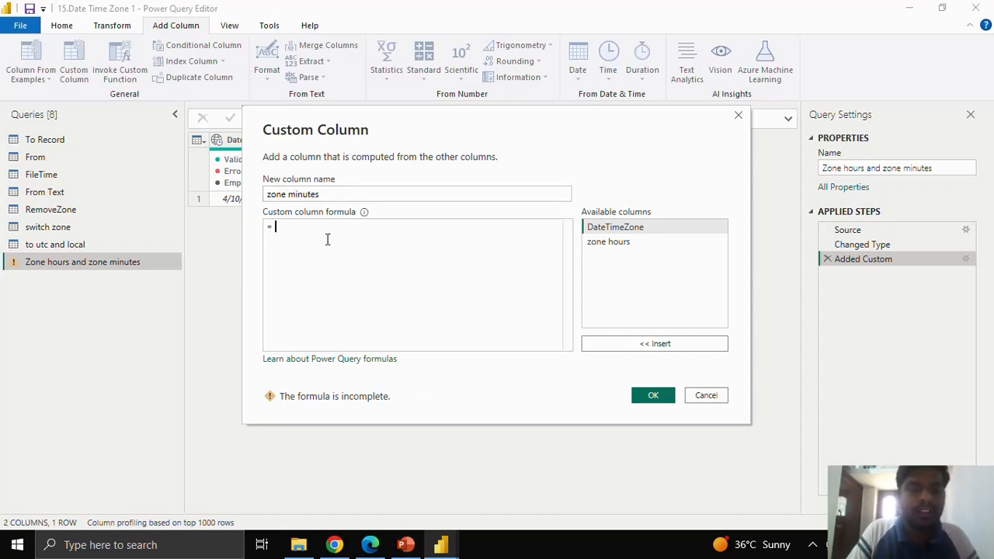
type("zonemunu")
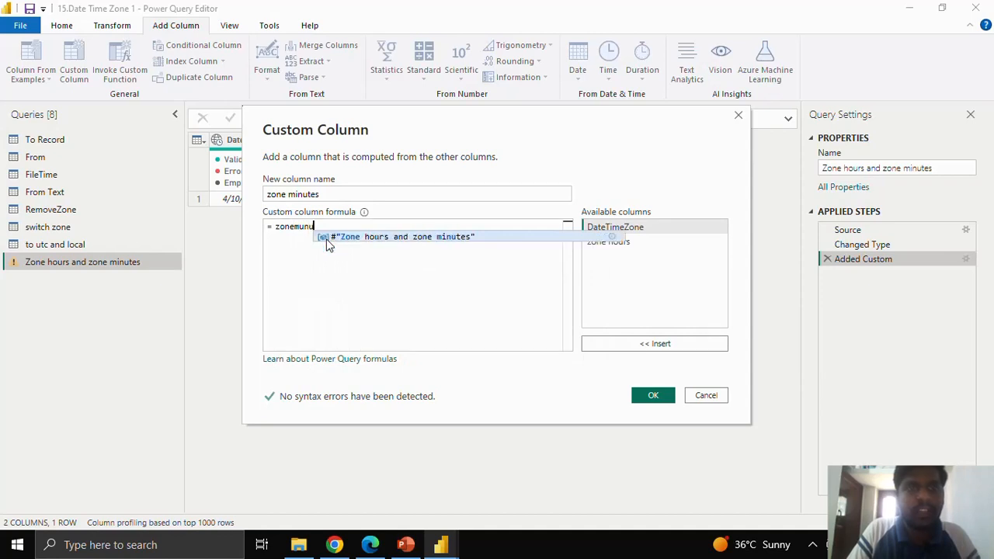
key("BackSpace")
key("BackSpace")
key("BackSpace")
key("BackSpace")
type("minutes")
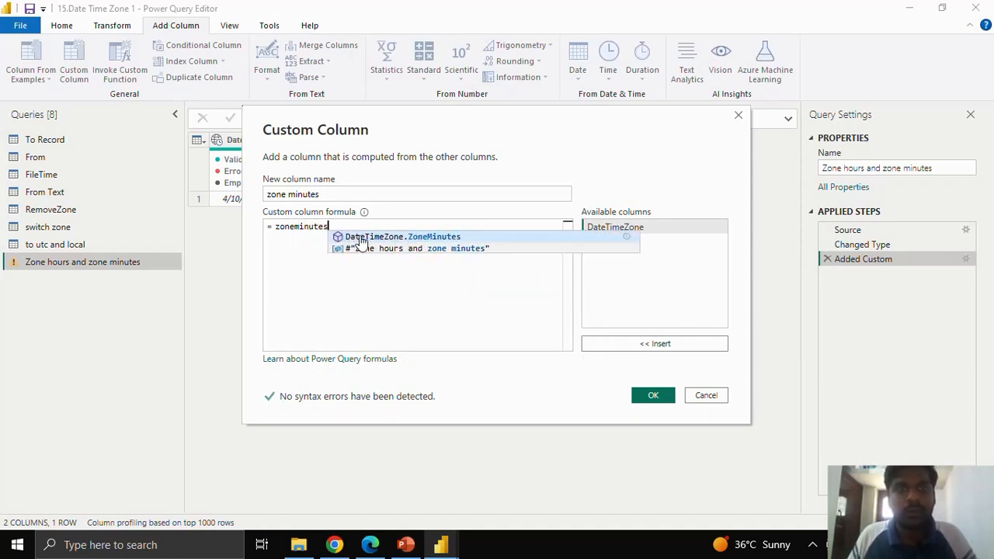
left_click(372, 237)
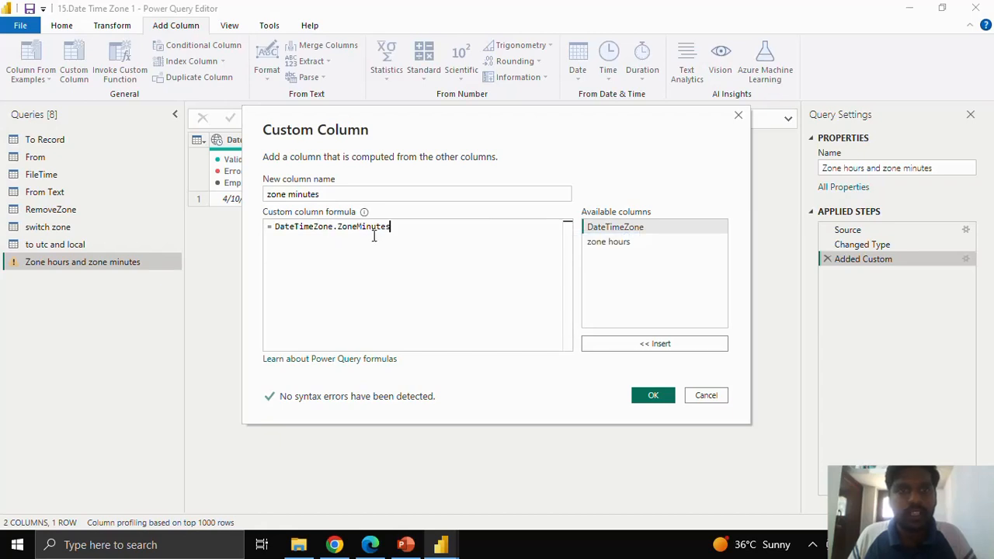
type("(")
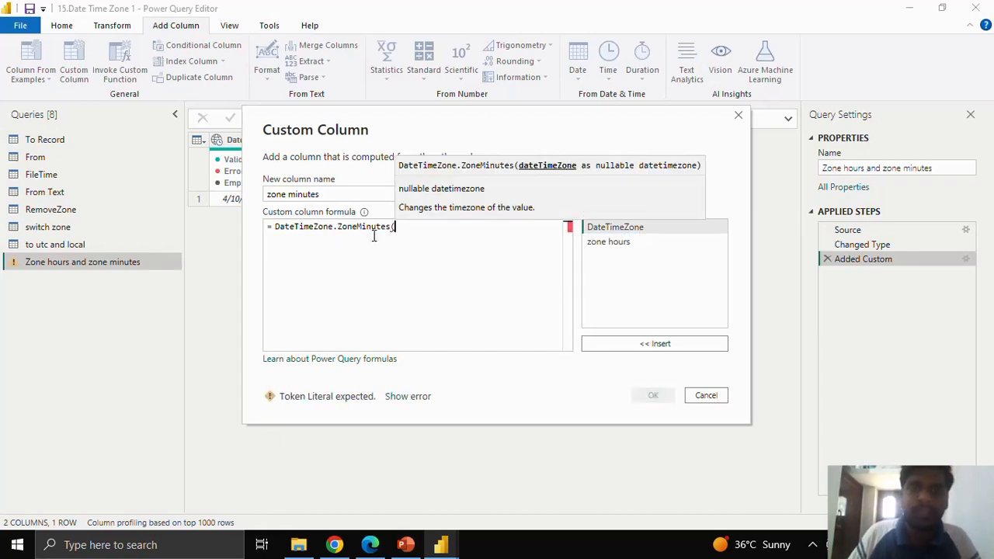
left_click(632, 344)
type(")")
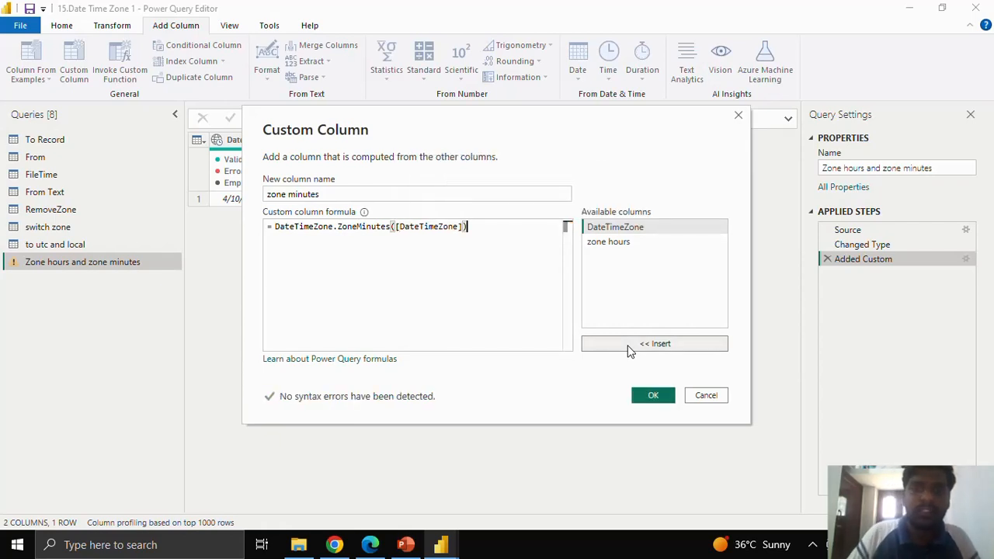
left_click(653, 396)
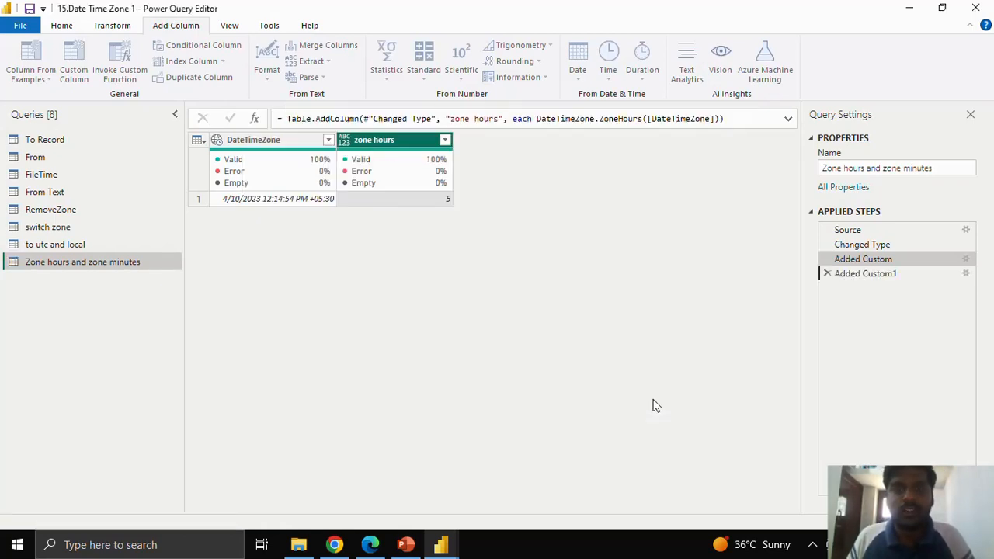